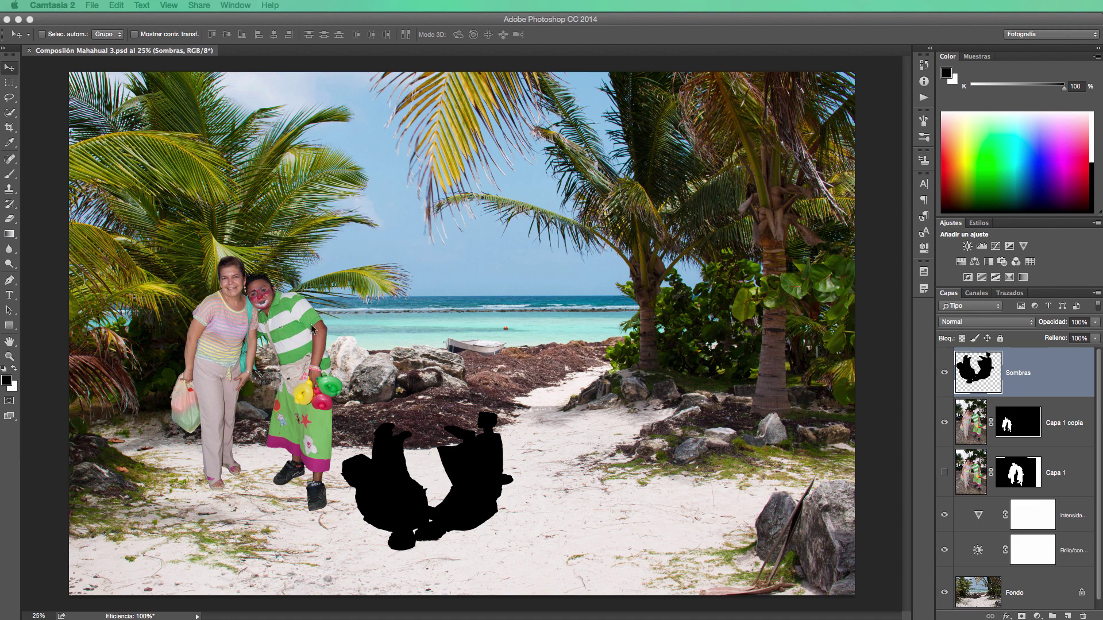
Step: Shift the black Sombras silhouette slightly right and down onto the sand path
click(973, 373)
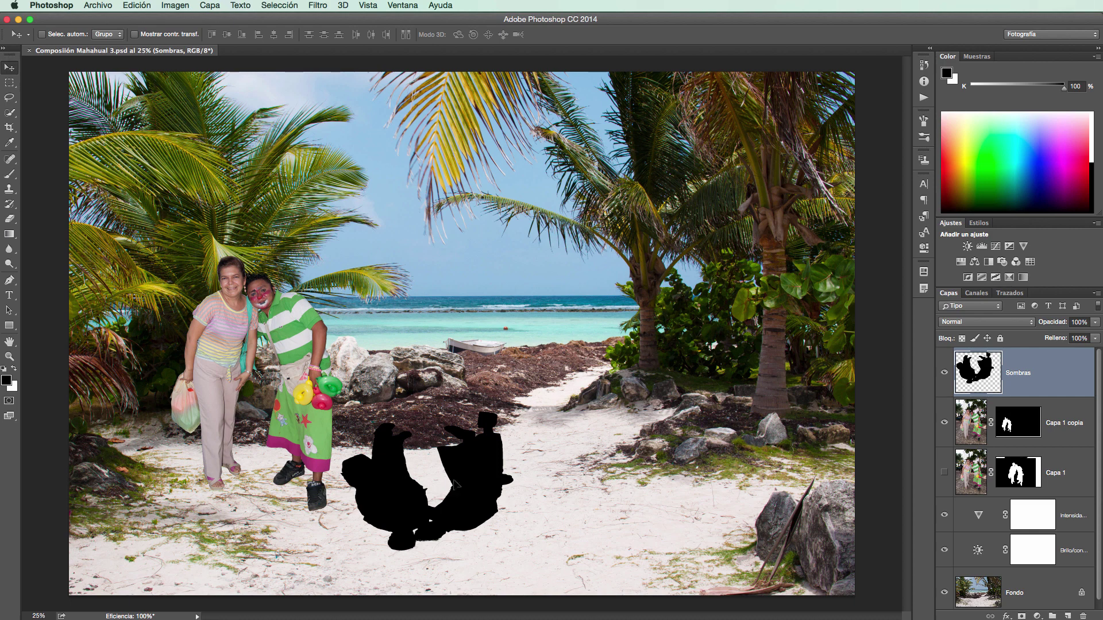
drag(454, 484, 508, 515)
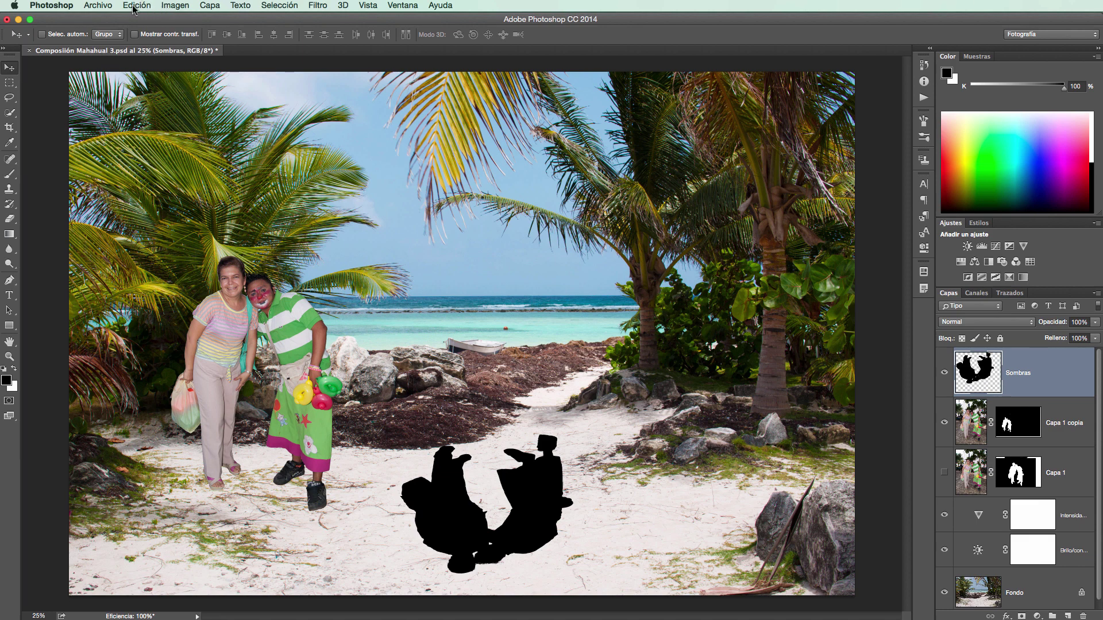
Step: Free-transform the shadow to about 130% height, raise it up the beach path and commit
click(133, 6)
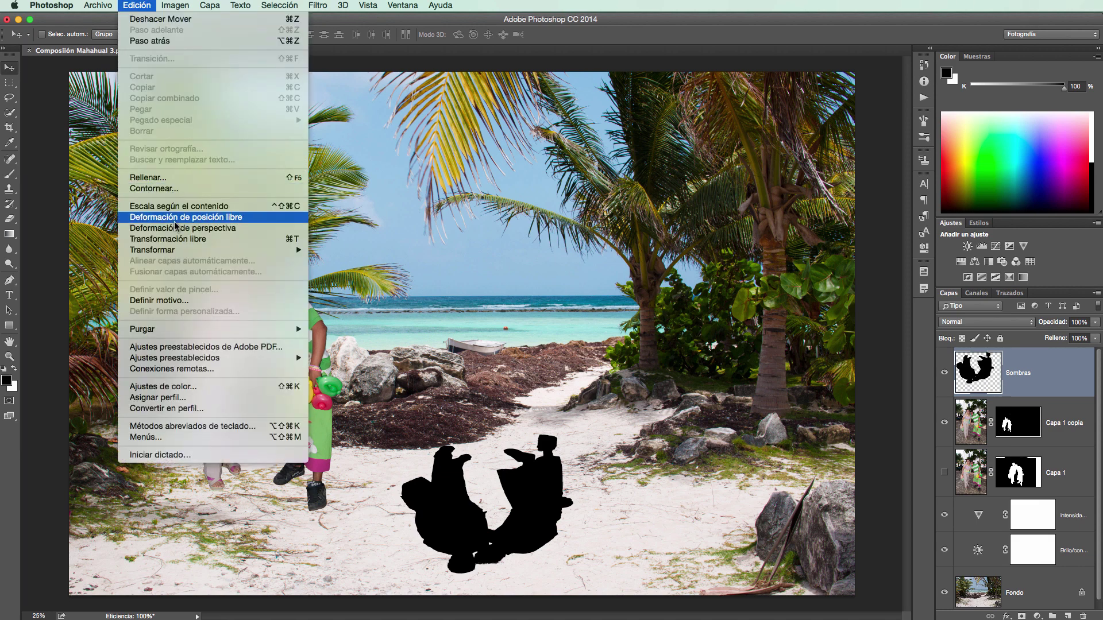
click(186, 239)
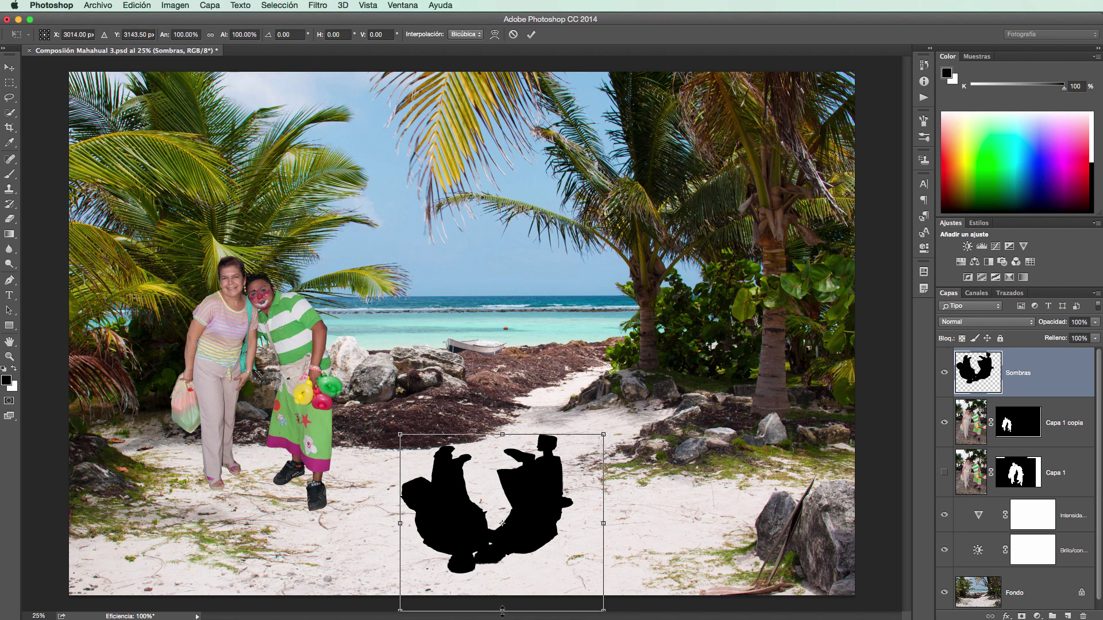
drag(503, 611, 503, 619)
drag(515, 542, 515, 452)
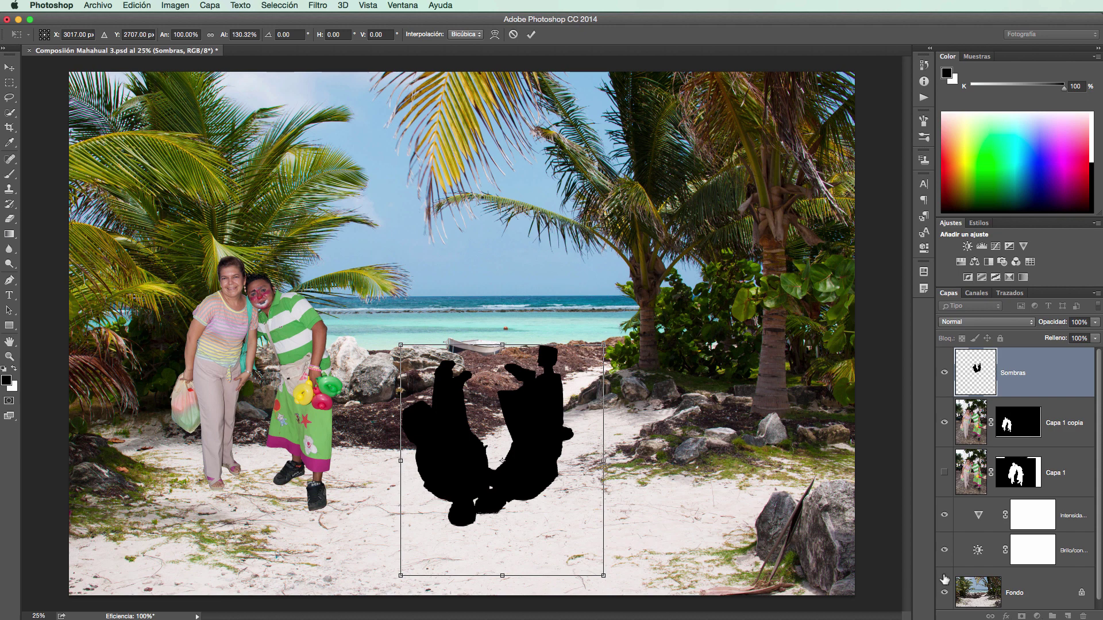
key(Return)
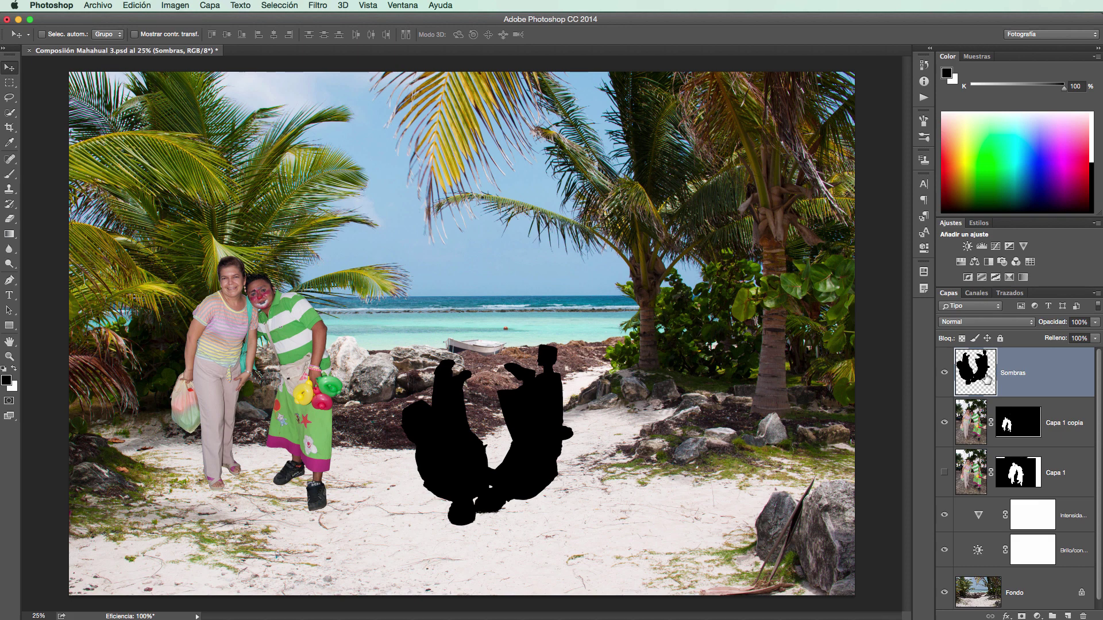
Step: Duplicate Sombras as Sombras copia, hide the original and swap the foreground/background colours
key(super+j)
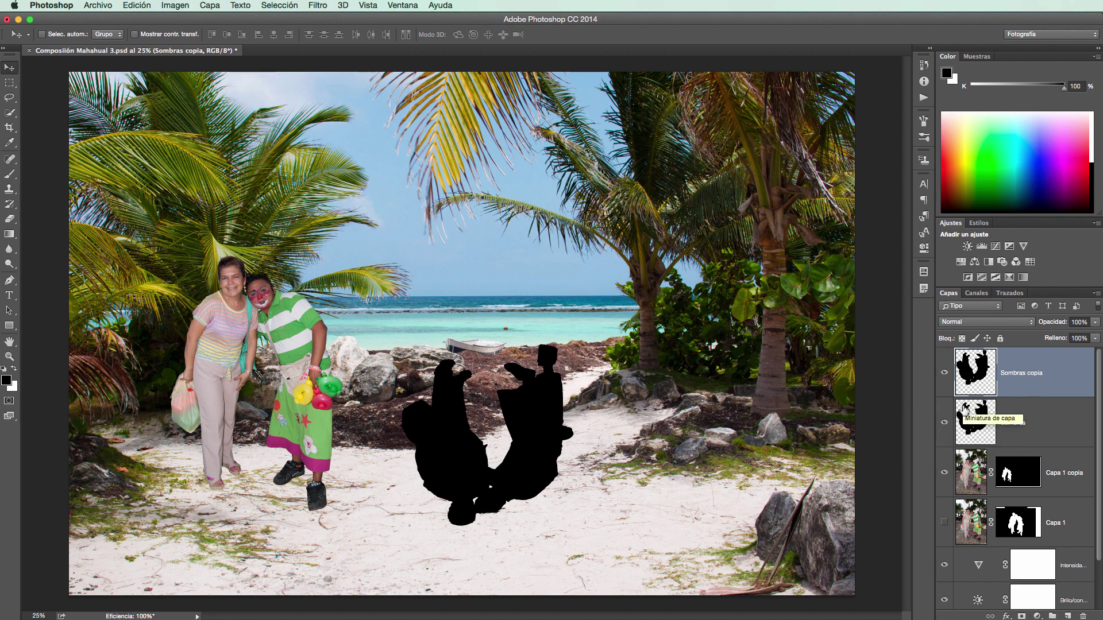
click(943, 422)
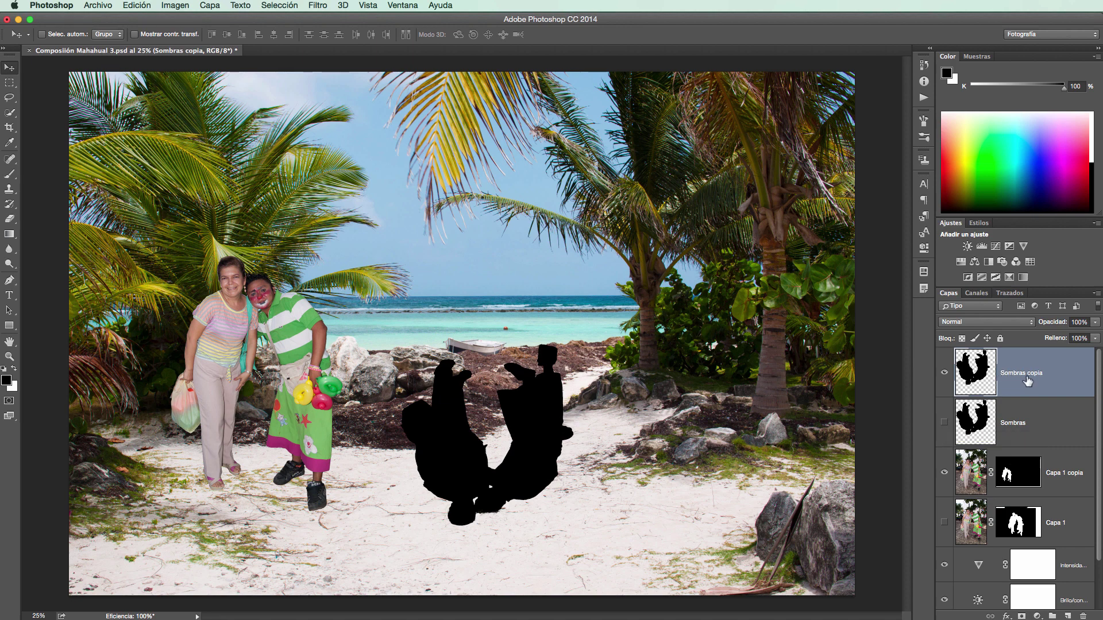
key(x)
Step: Move the copied shadow down and left beneath the two people's feet
scroll(568, 436, up, 1)
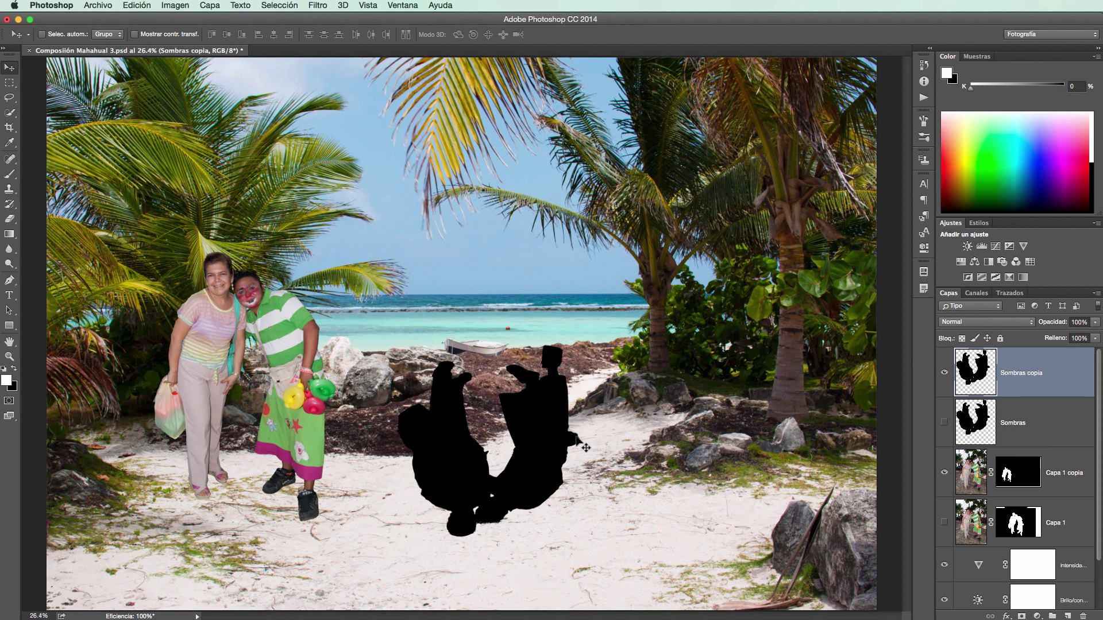
drag(568, 436, 595, 471)
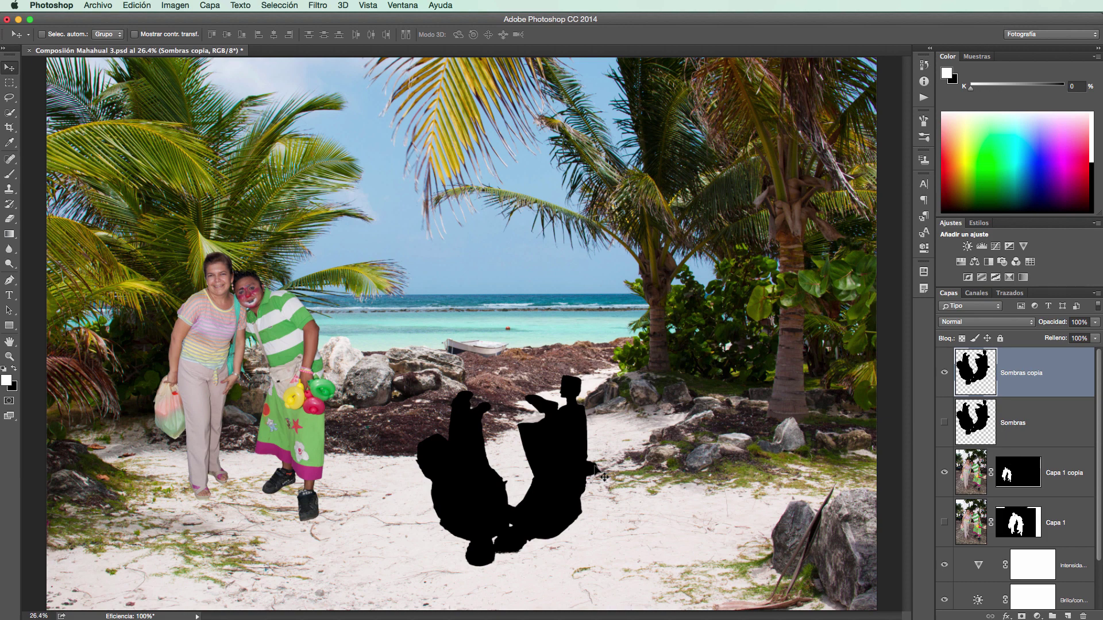
key(super+t)
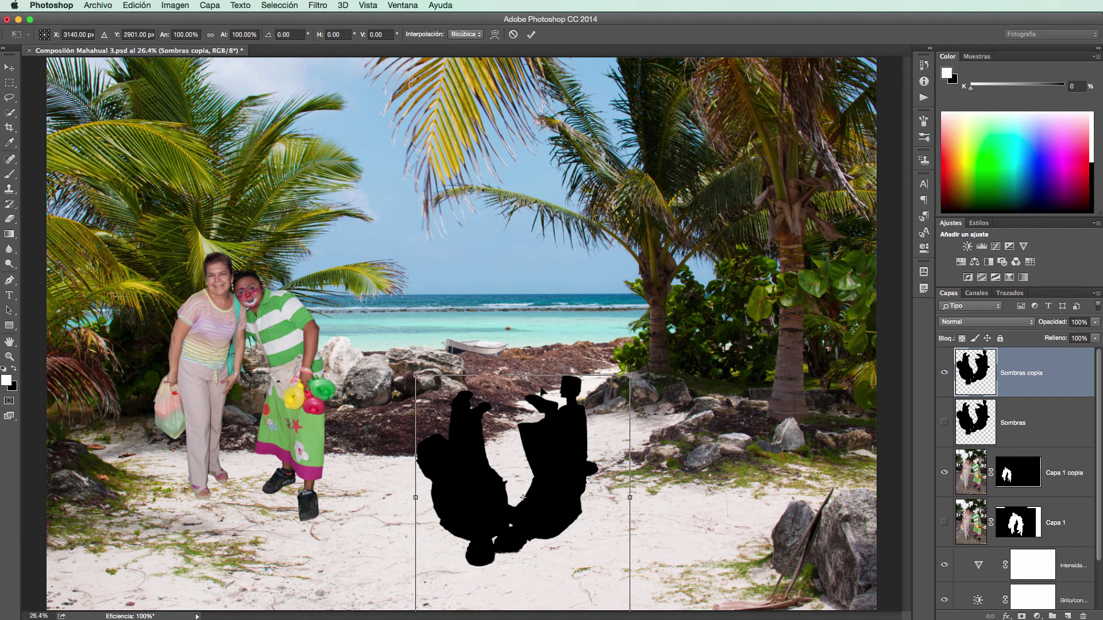
drag(523, 468, 520, 428)
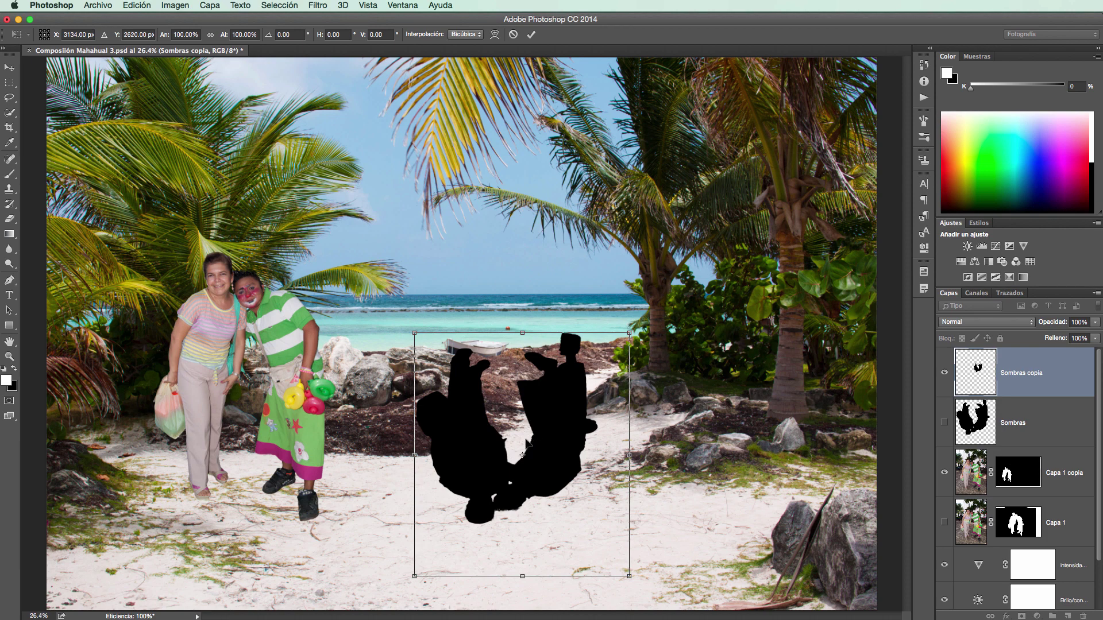
drag(530, 439, 278, 585)
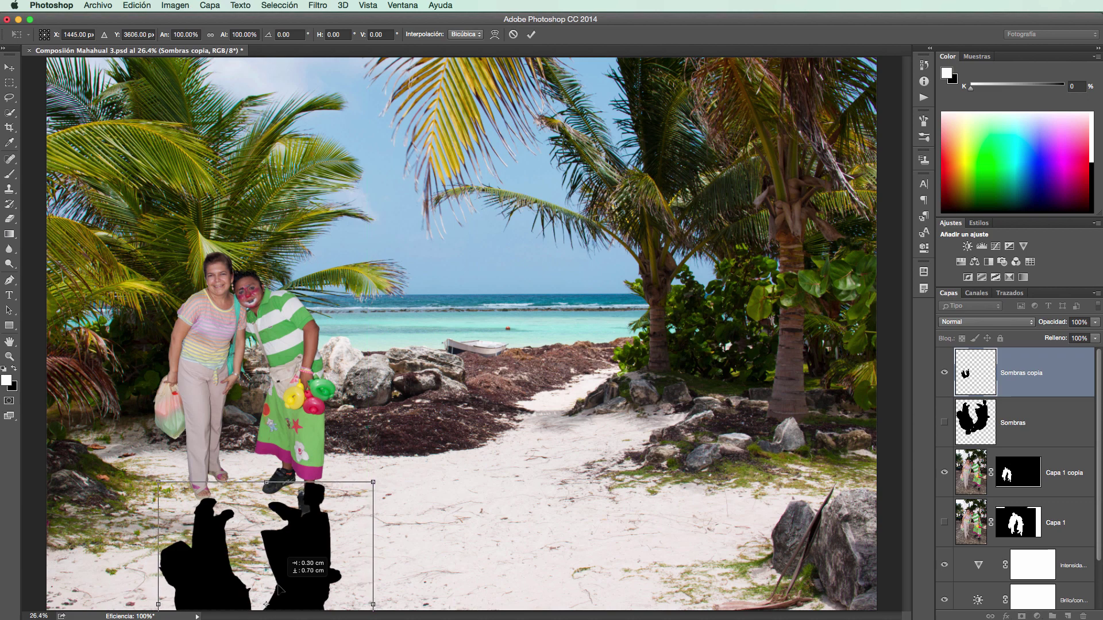
Step: Skew the copied shadow about 18.9° along the feet, scaled to roughly 98% × 96%
drag(319, 535, 307, 570)
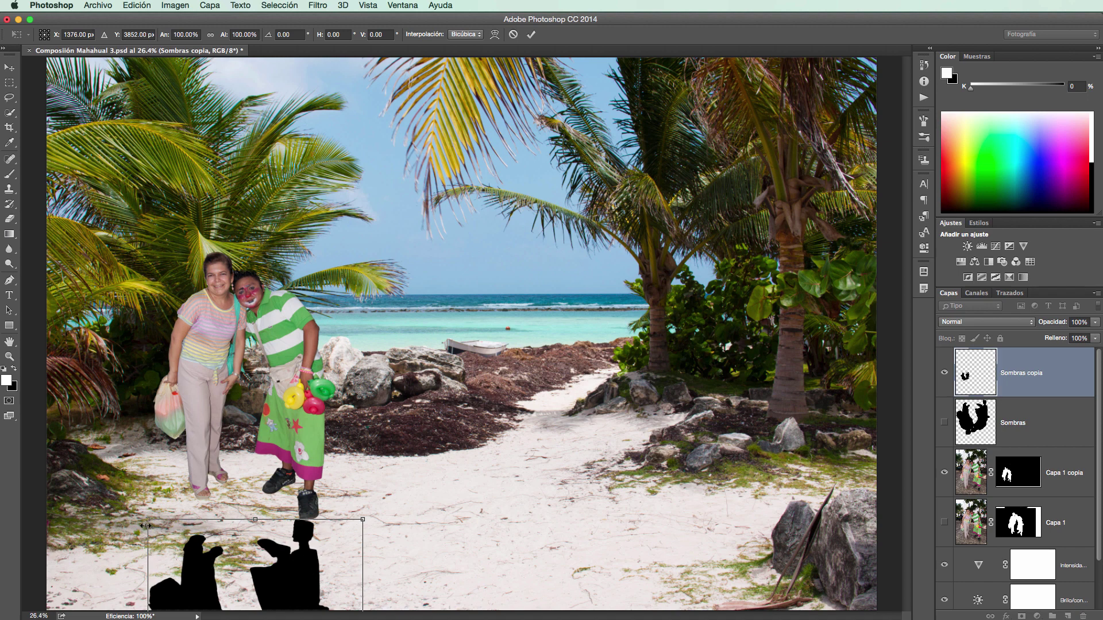
drag(145, 526, 160, 482)
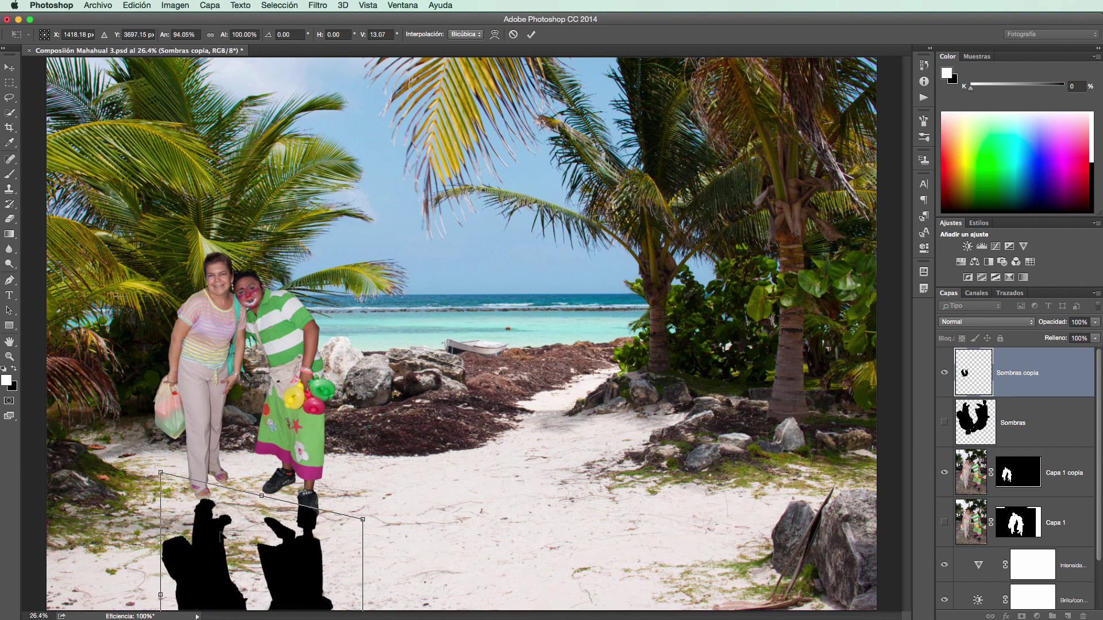
drag(364, 523, 363, 545)
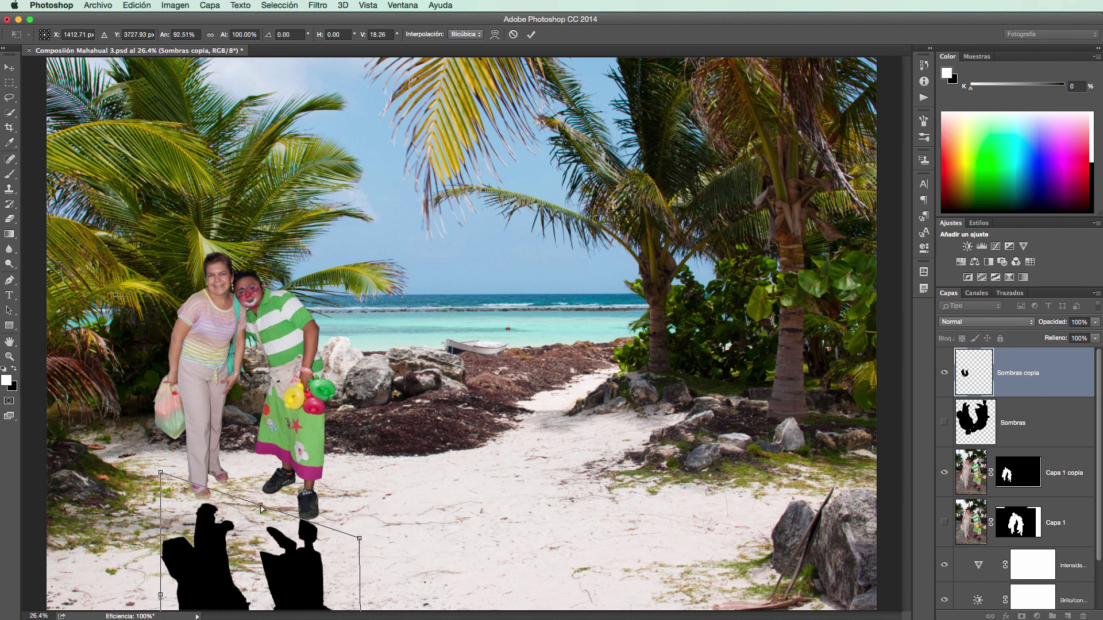
drag(261, 505, 259, 506)
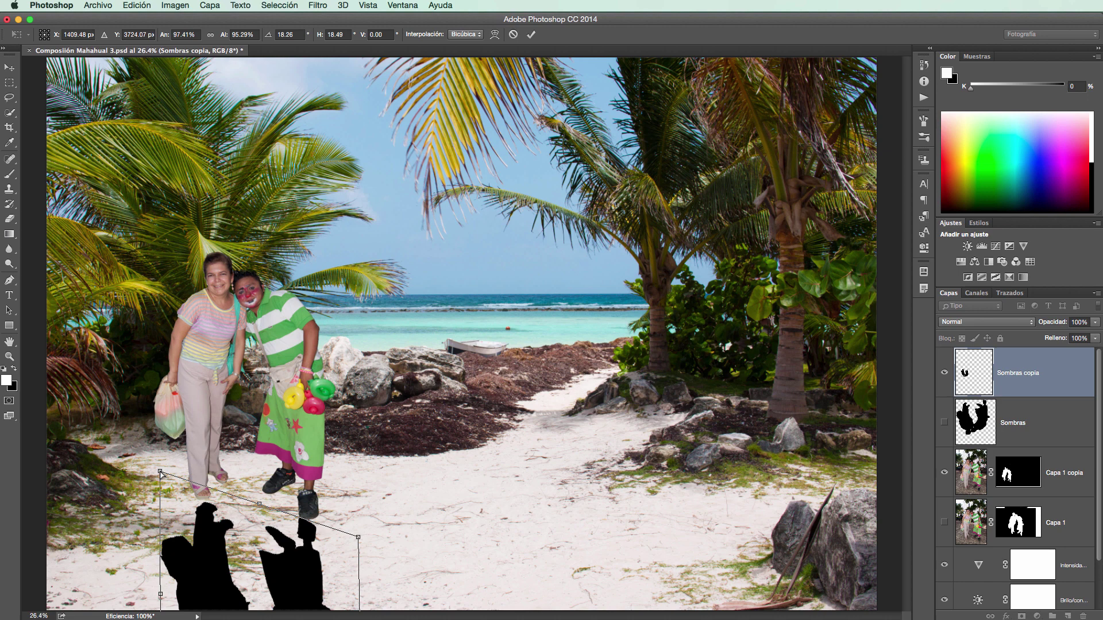
drag(161, 473, 159, 469)
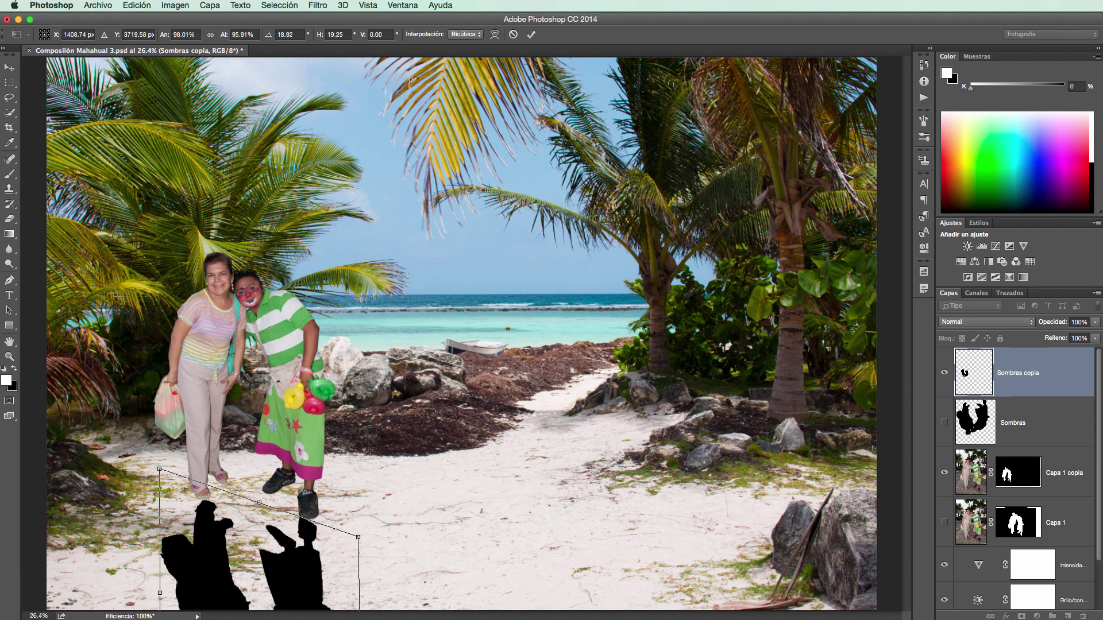
key(super+minus)
key(super+minus)
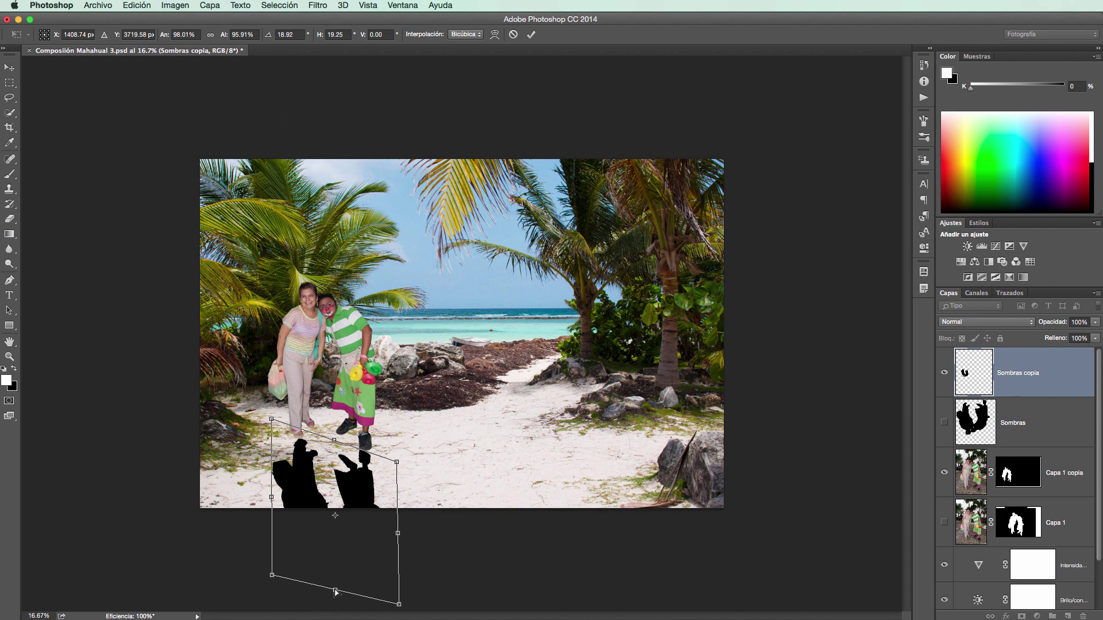
Step: Squash the copied shadow to about 37% height, skew it slightly and apply
drag(335, 590, 331, 474)
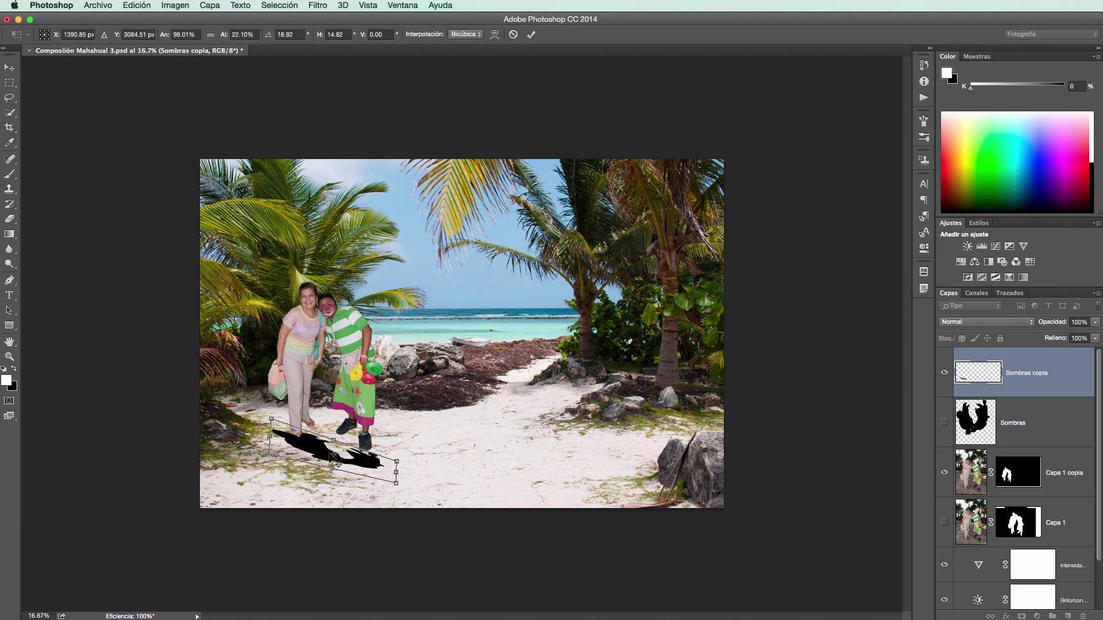
drag(331, 470, 332, 495)
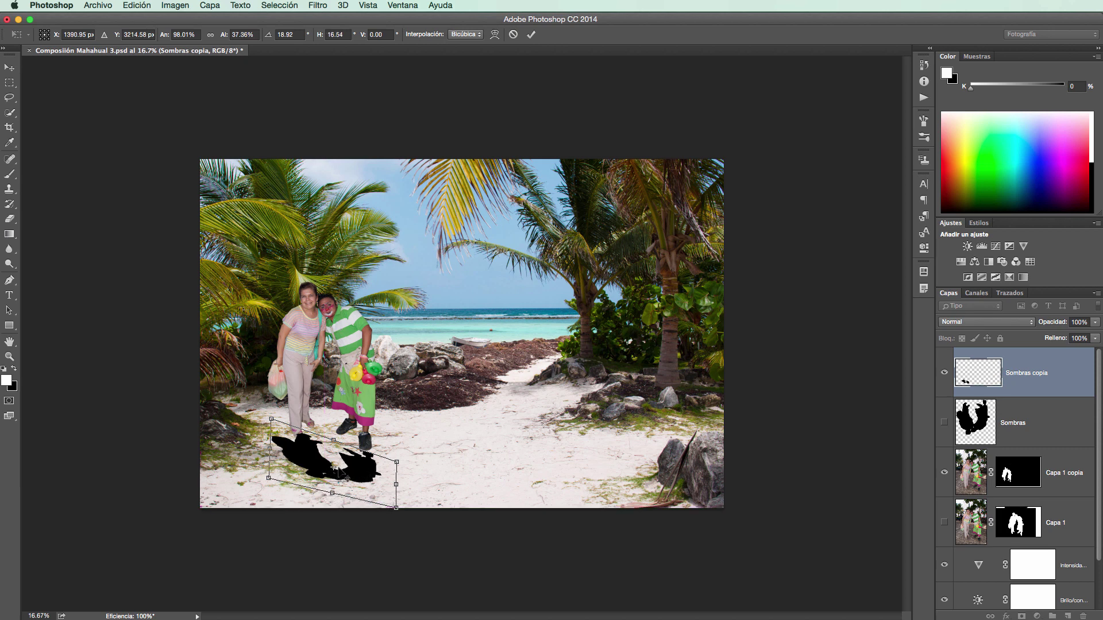
mouse_move(334, 469)
mouse_down()
mouse_move(353, 479)
mouse_move(343, 472)
mouse_up()
key(Return)
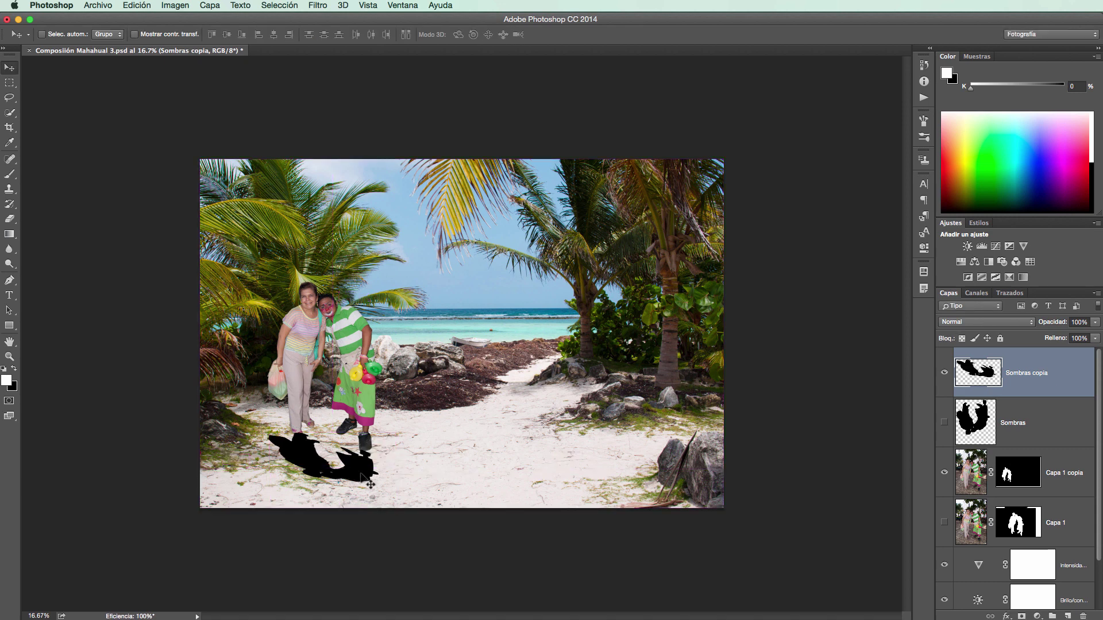
Step: Nudge the flattened shadow lower, zoom in on the feet and begin a new free transform
key(super)
drag(302, 456, 303, 460)
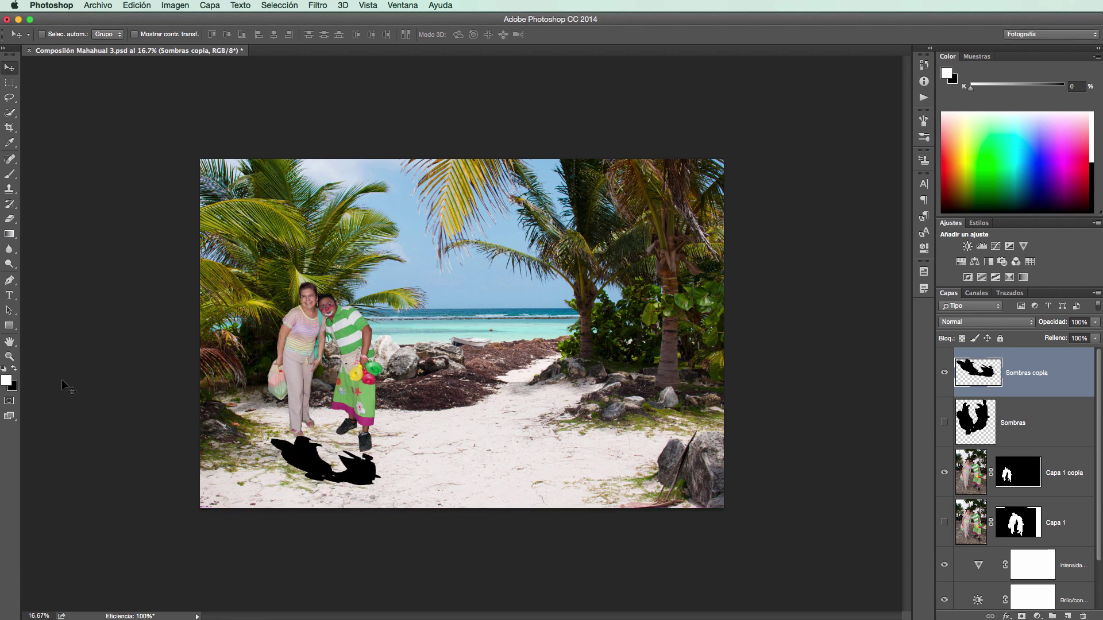
click(9, 356)
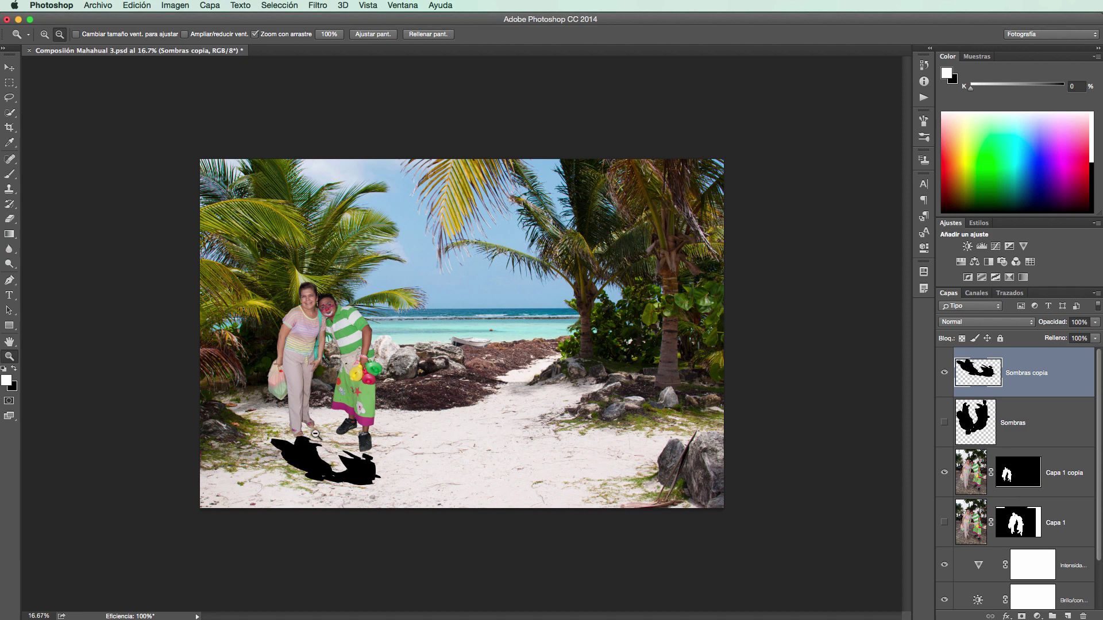
drag(315, 434, 315, 433)
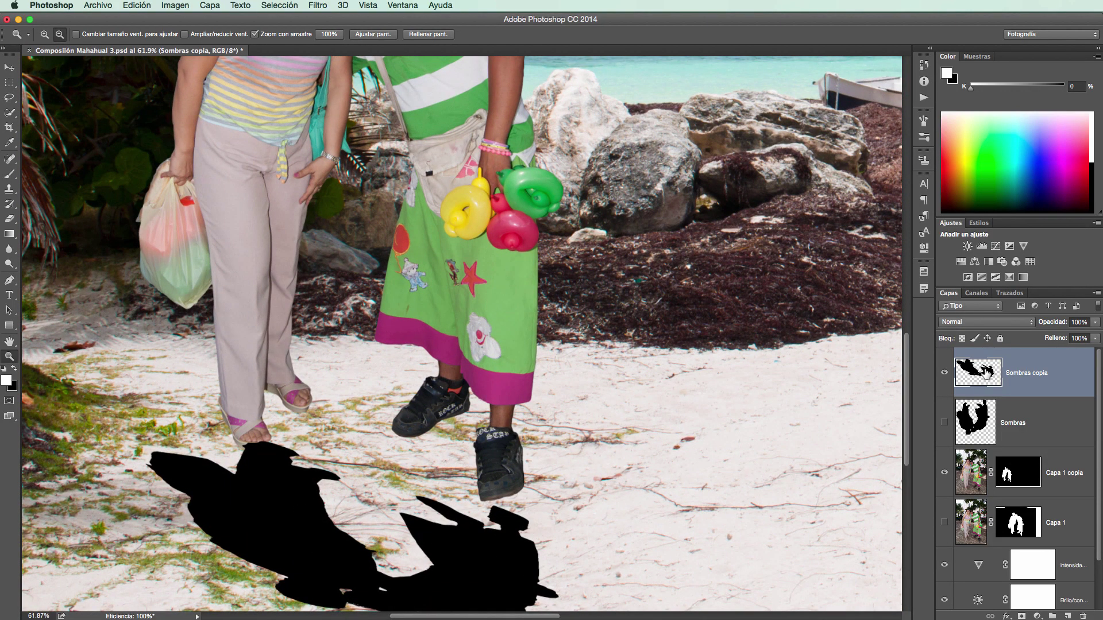
key(super+t)
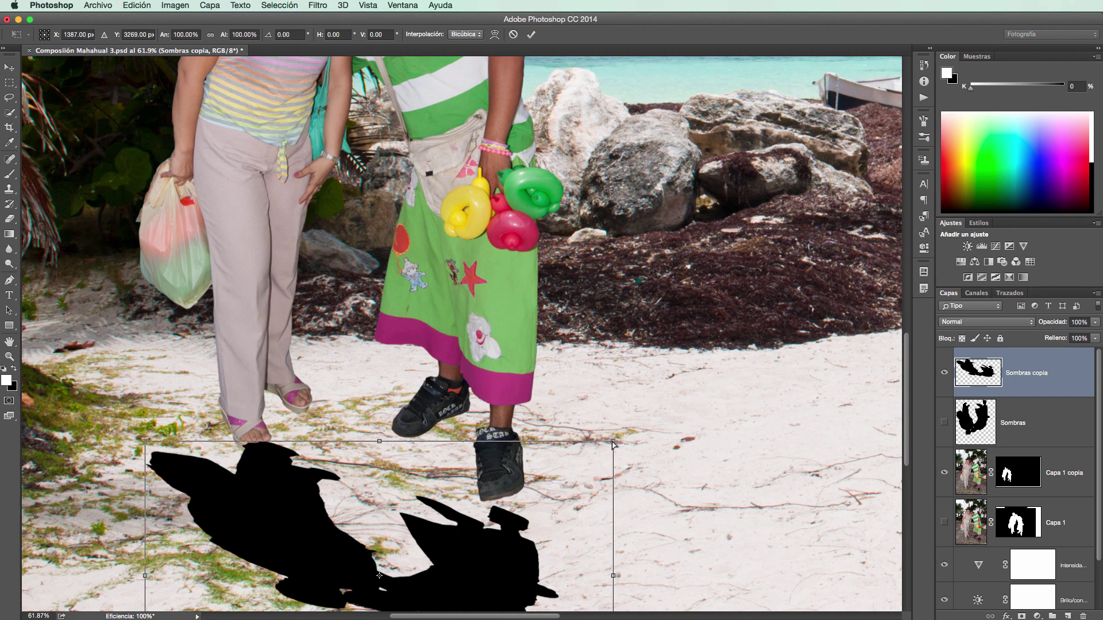
Step: Distort the copied shadow's corners into a flat, skewed shape across the sand
drag(611, 443, 600, 436)
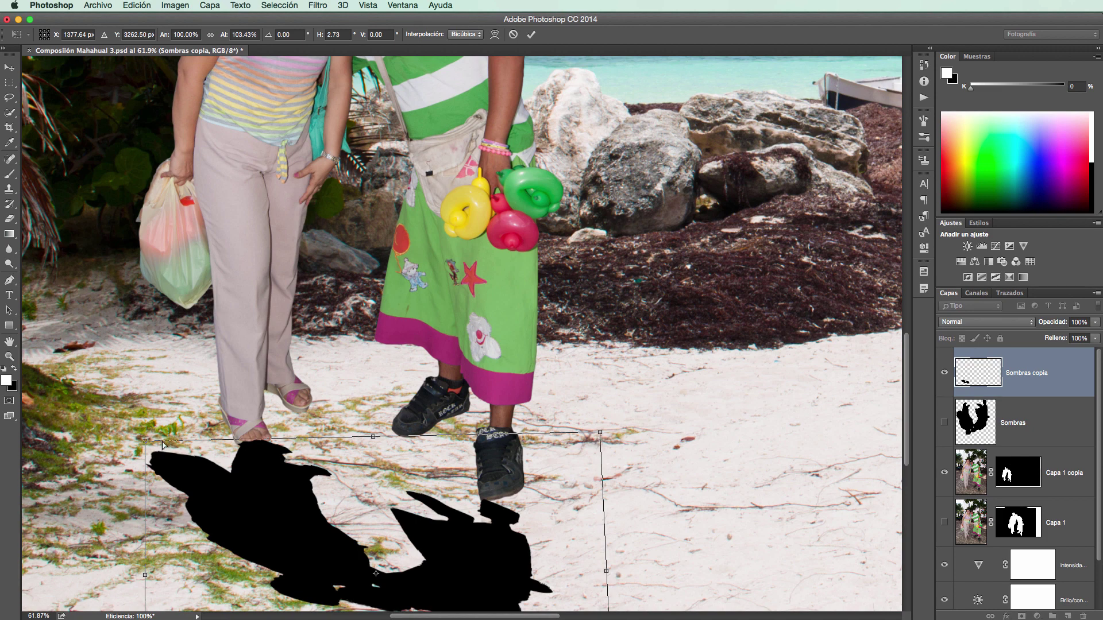
drag(145, 444, 154, 454)
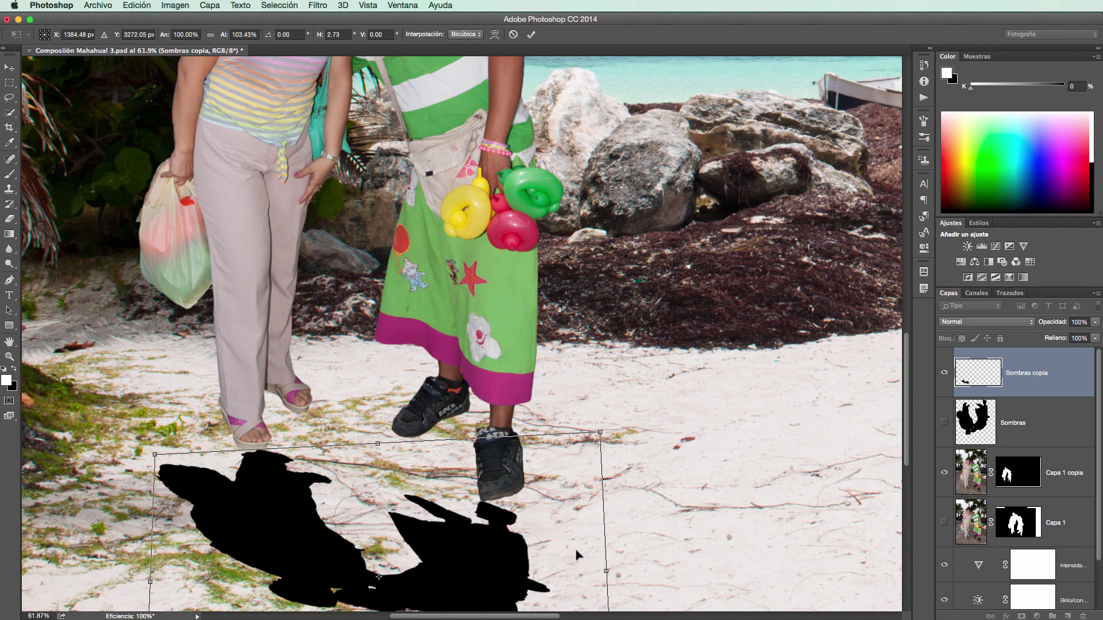
key(super+minus)
key(super+minus)
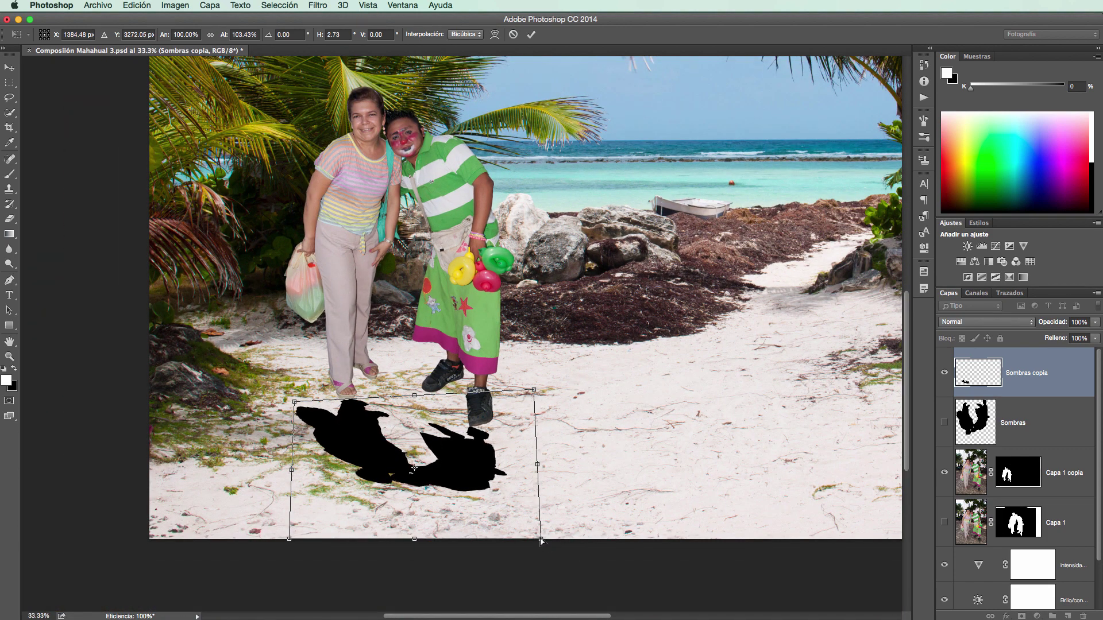
drag(540, 540, 558, 540)
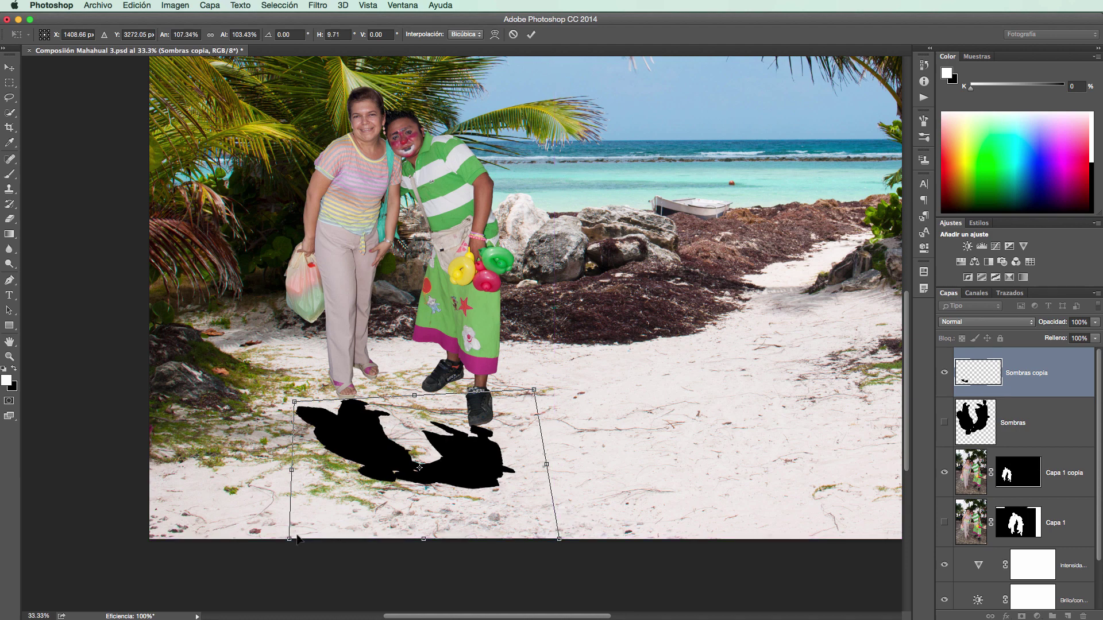
drag(288, 541, 328, 522)
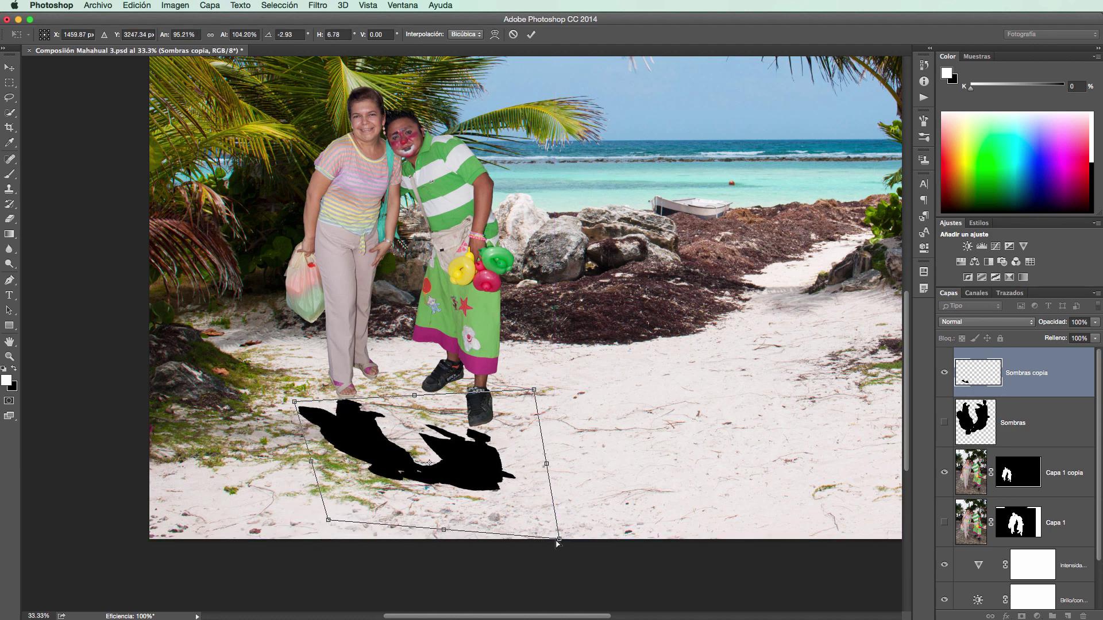
drag(560, 539, 534, 518)
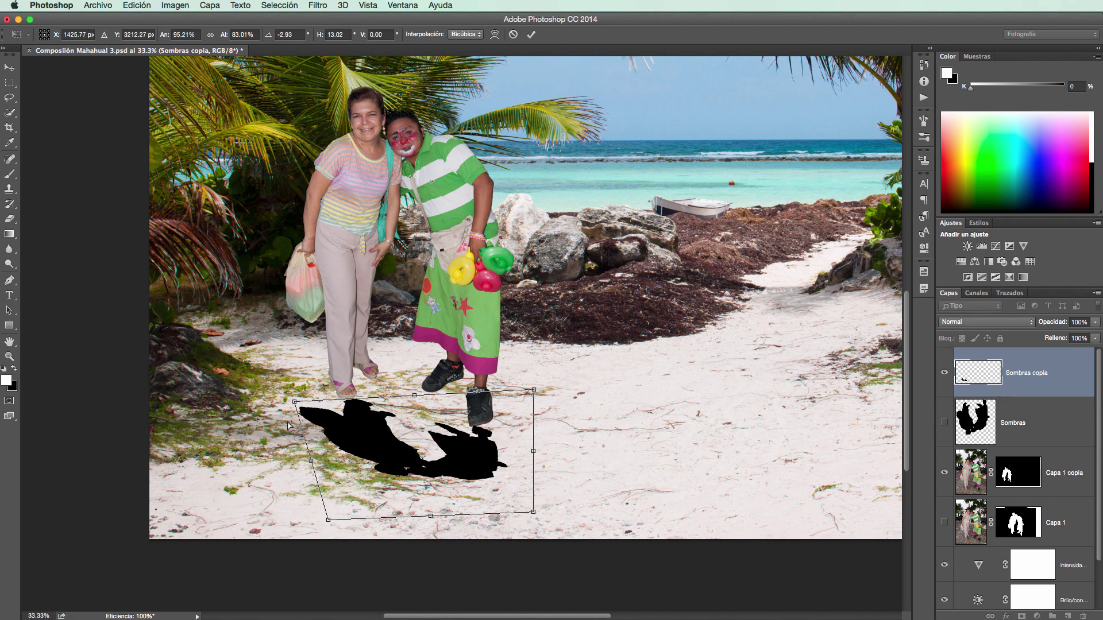
drag(296, 404, 309, 408)
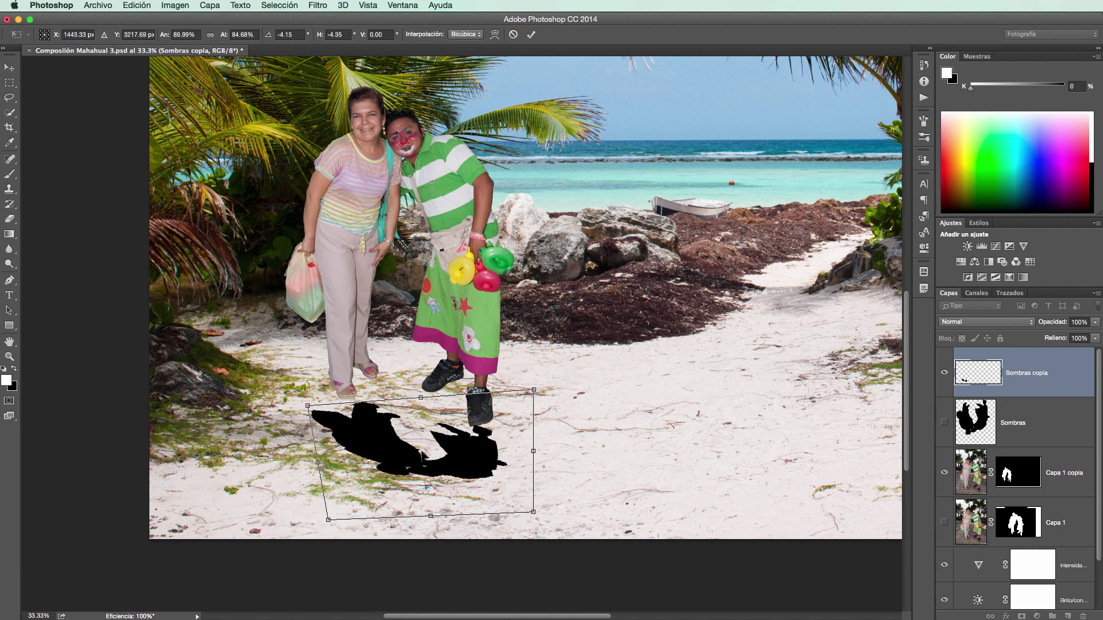
drag(423, 456, 416, 452)
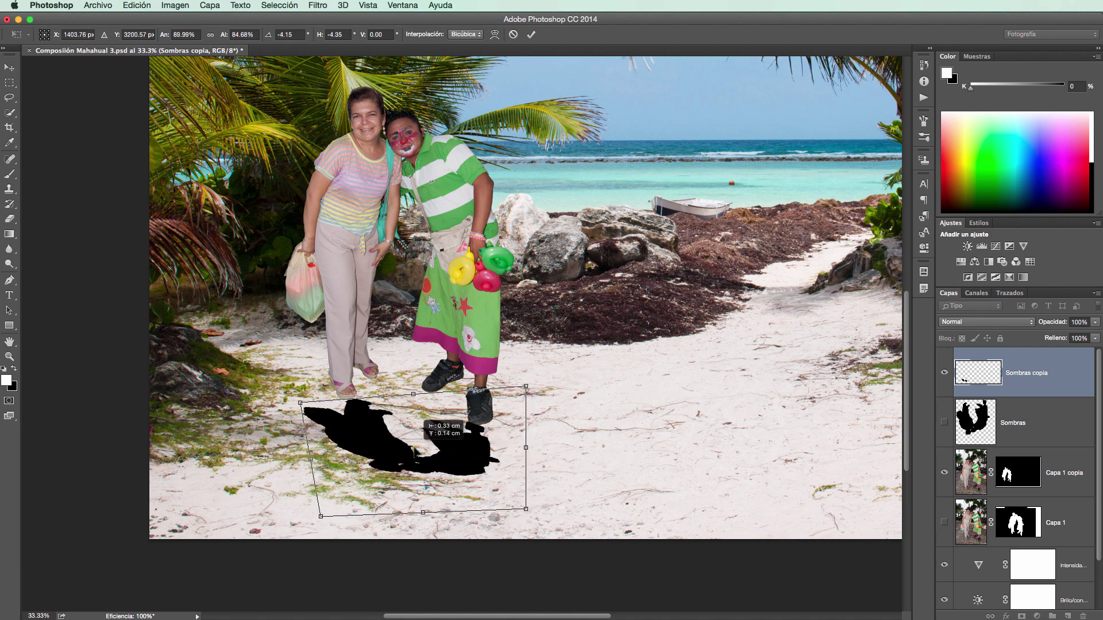
drag(526, 448, 532, 452)
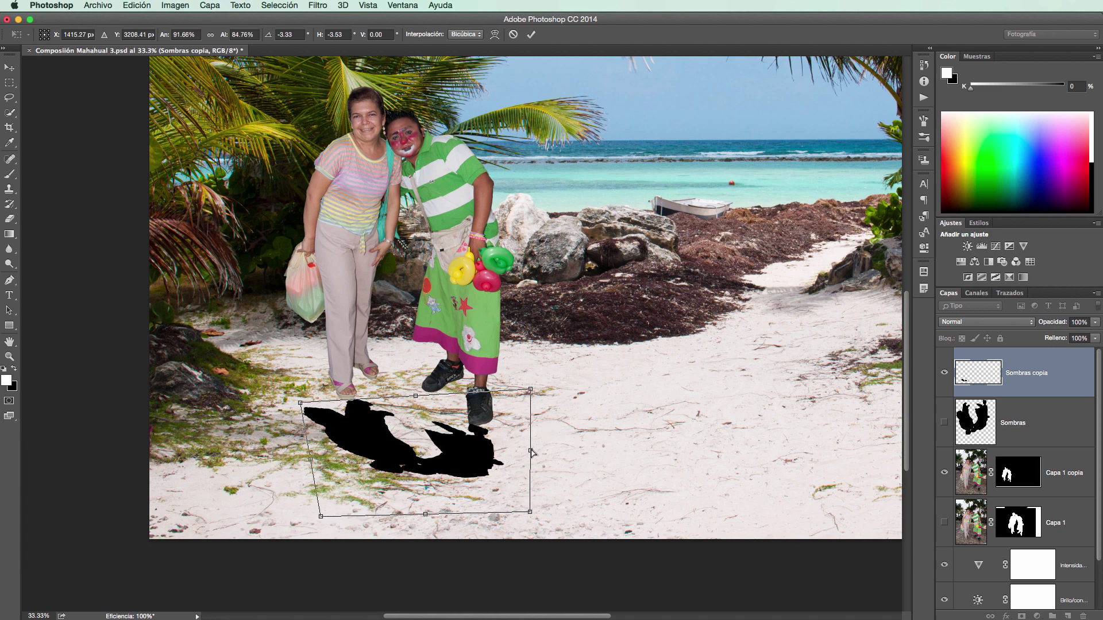
Step: Refine the corner distortion so the shadow lies beneath the two people's feet
drag(299, 404, 289, 403)
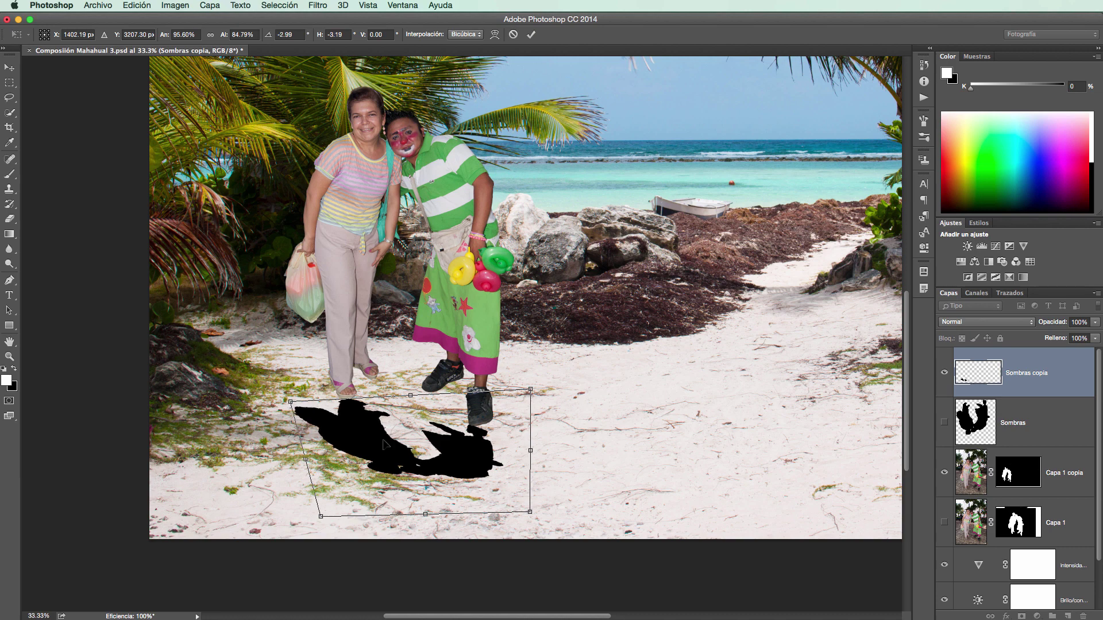
drag(530, 452, 532, 452)
mouse_move(411, 397)
mouse_down()
mouse_move(430, 397)
mouse_move(413, 396)
mouse_up()
mouse_move(307, 459)
mouse_down()
mouse_move(320, 459)
mouse_move(309, 459)
mouse_up()
drag(323, 517, 329, 508)
drag(531, 513, 517, 499)
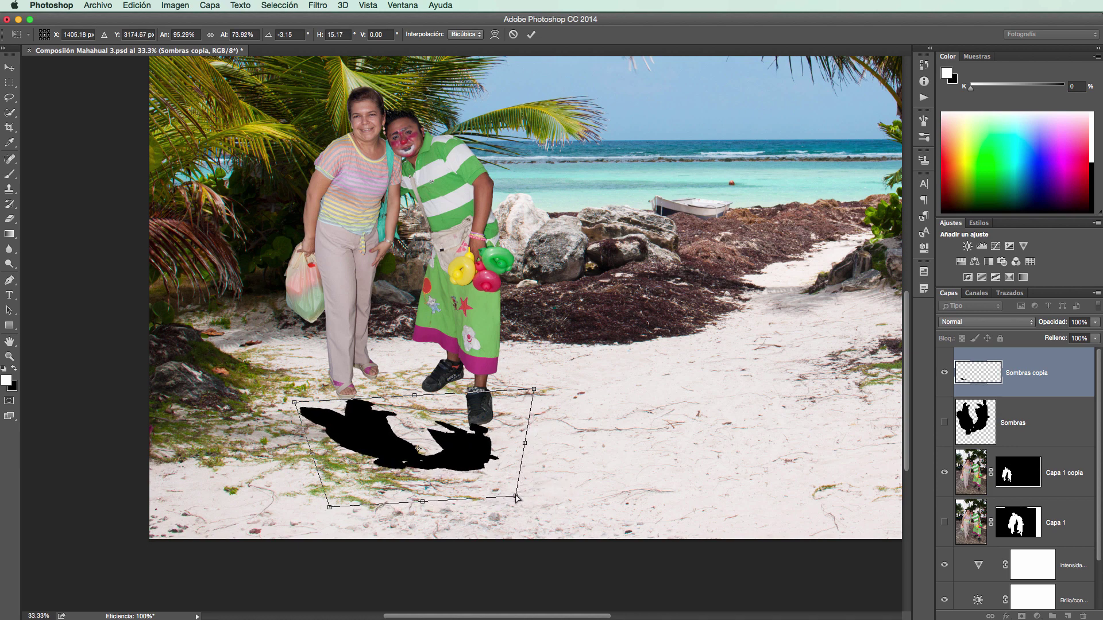
drag(469, 469, 466, 470)
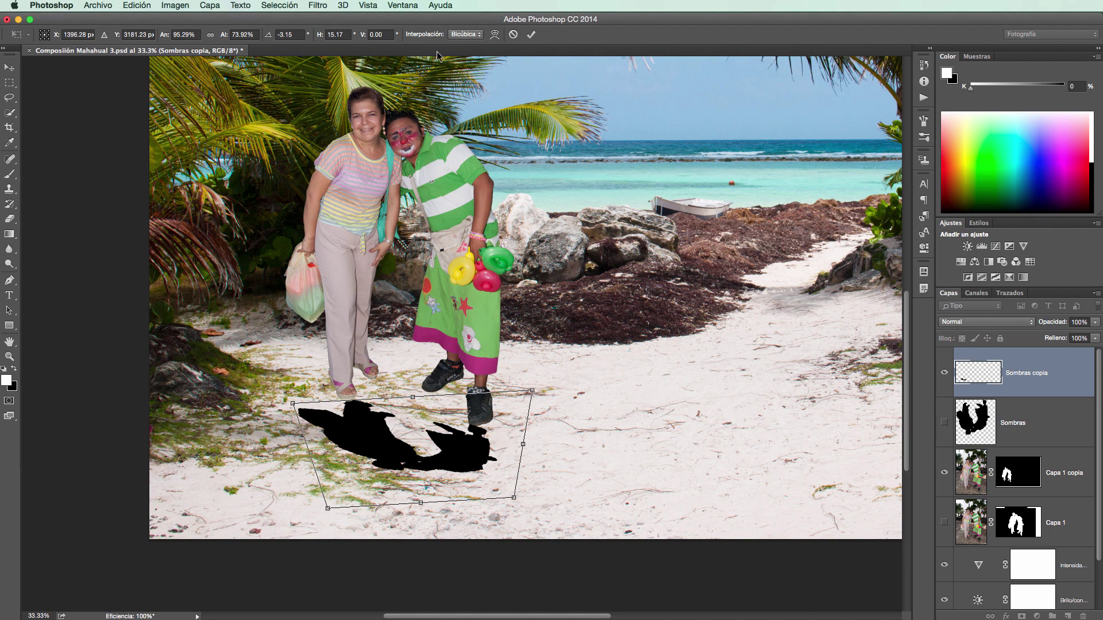
Step: Apply the distortion, pick the Brush with black/white colours, and start another transform
click(529, 34)
key(z)
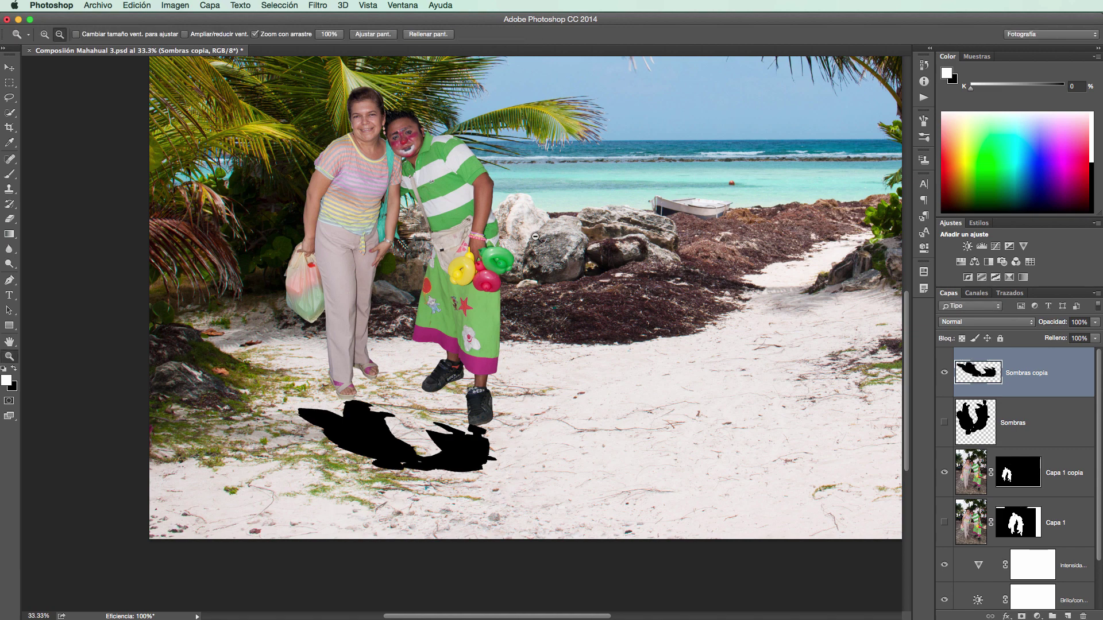
key(b)
key(x)
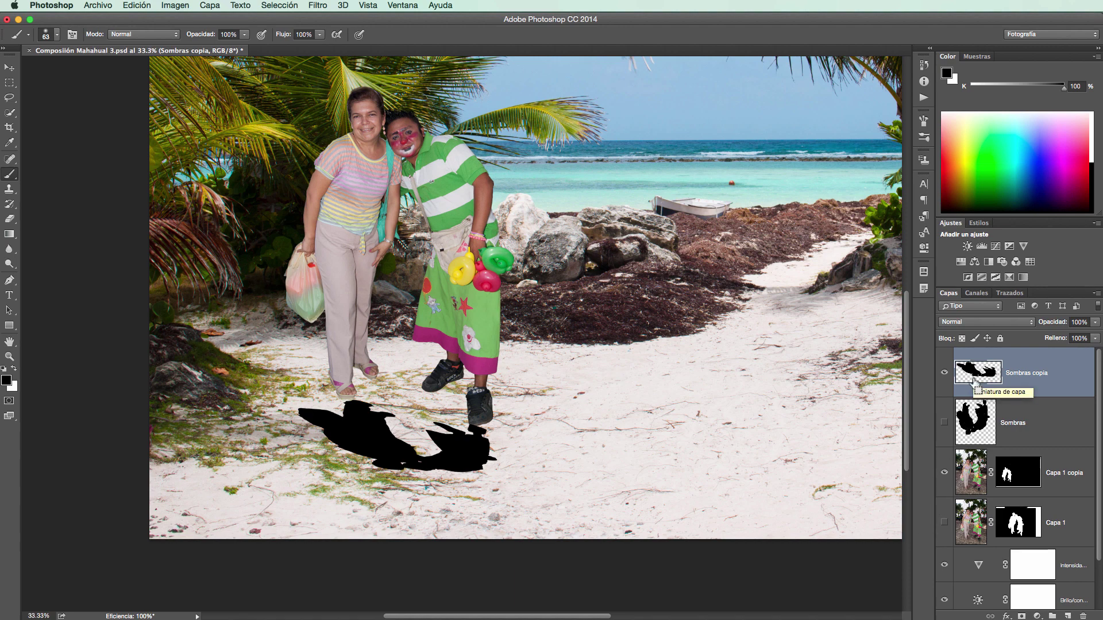
key(super+t)
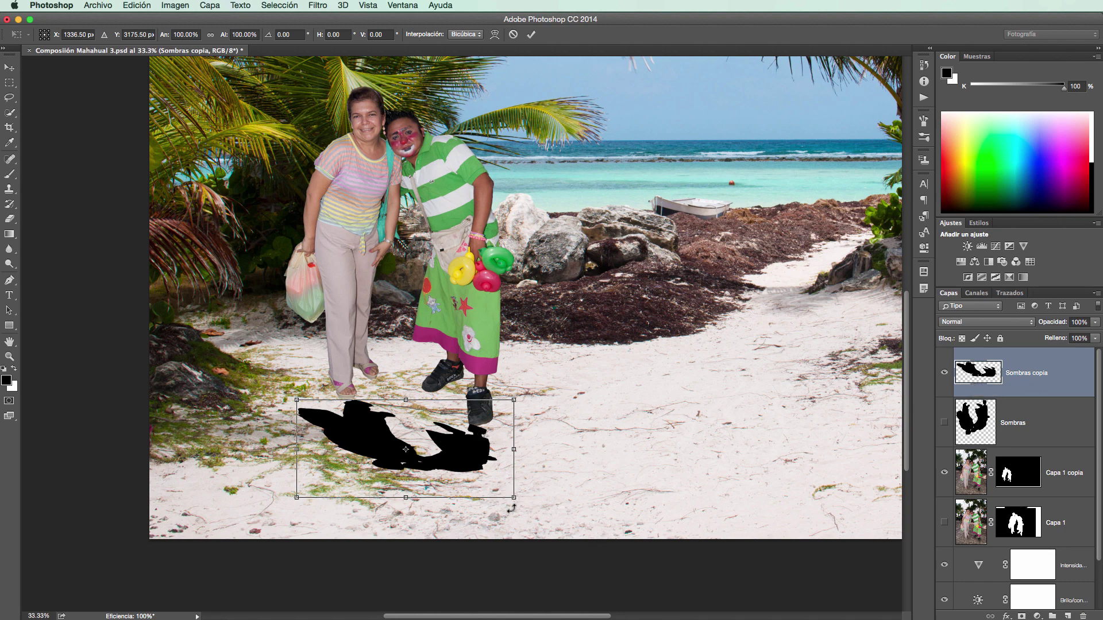
Step: Rotate the copied shadow to about -8.4°, stretch it to roughly 104%, lower it and apply
drag(511, 508, 523, 507)
drag(426, 471, 431, 474)
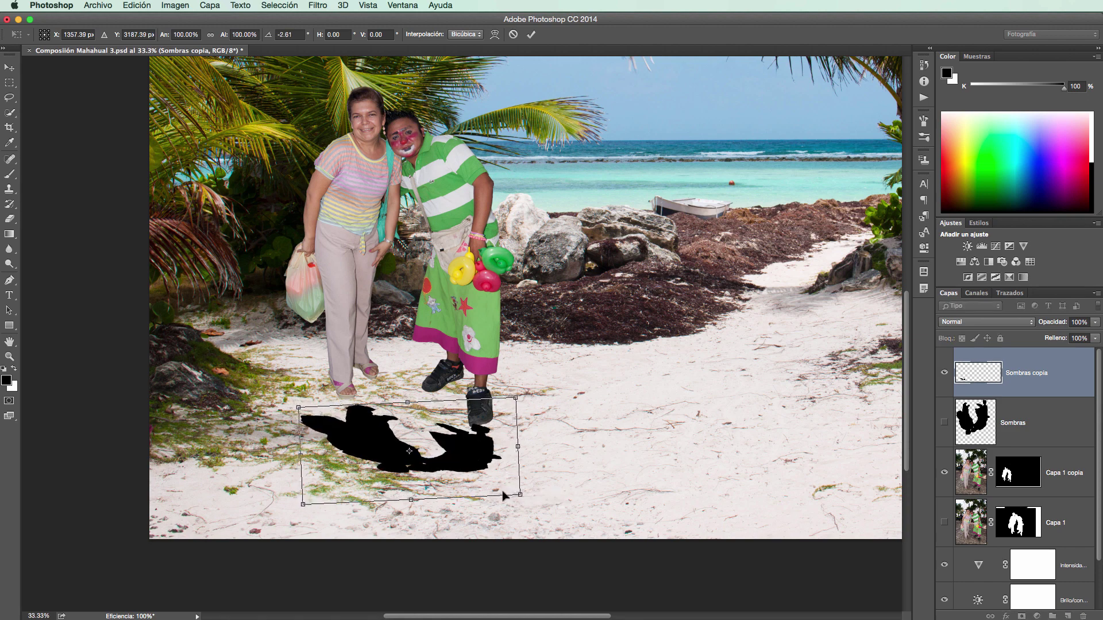
drag(525, 503, 529, 504)
drag(453, 460, 454, 462)
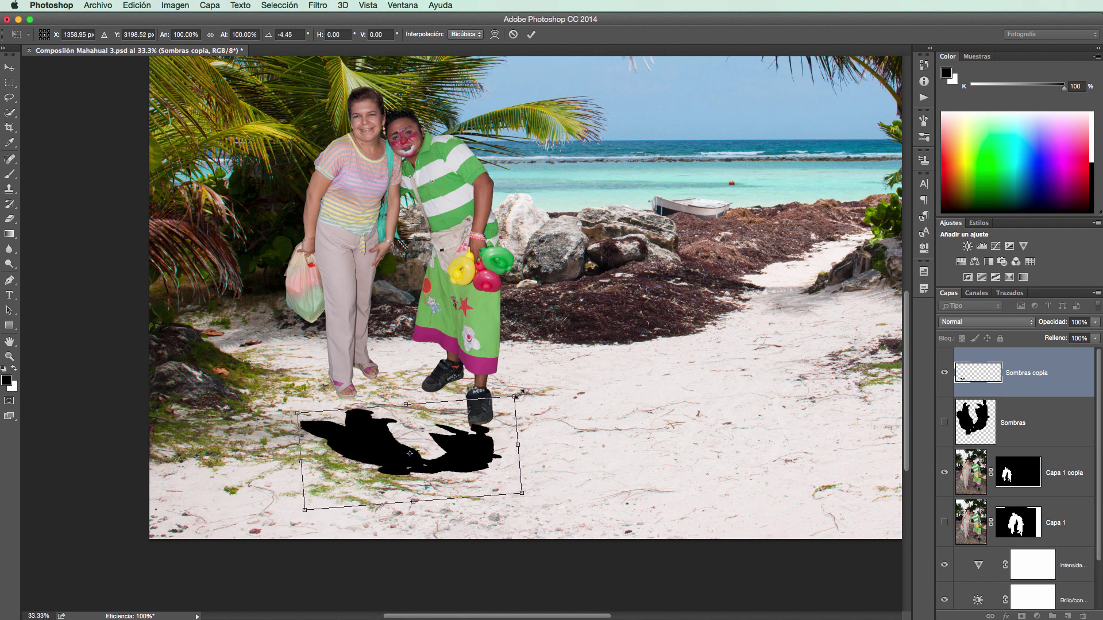
drag(517, 396, 547, 372)
mouse_move(408, 463)
mouse_down()
mouse_move(411, 476)
mouse_move(410, 460)
mouse_up()
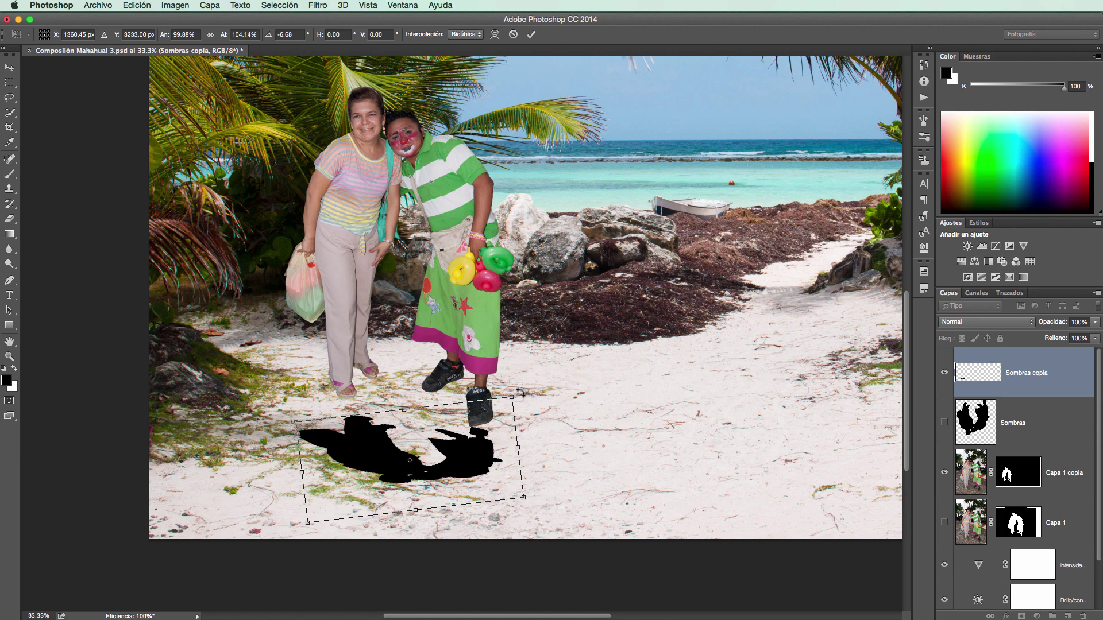
drag(521, 393, 520, 391)
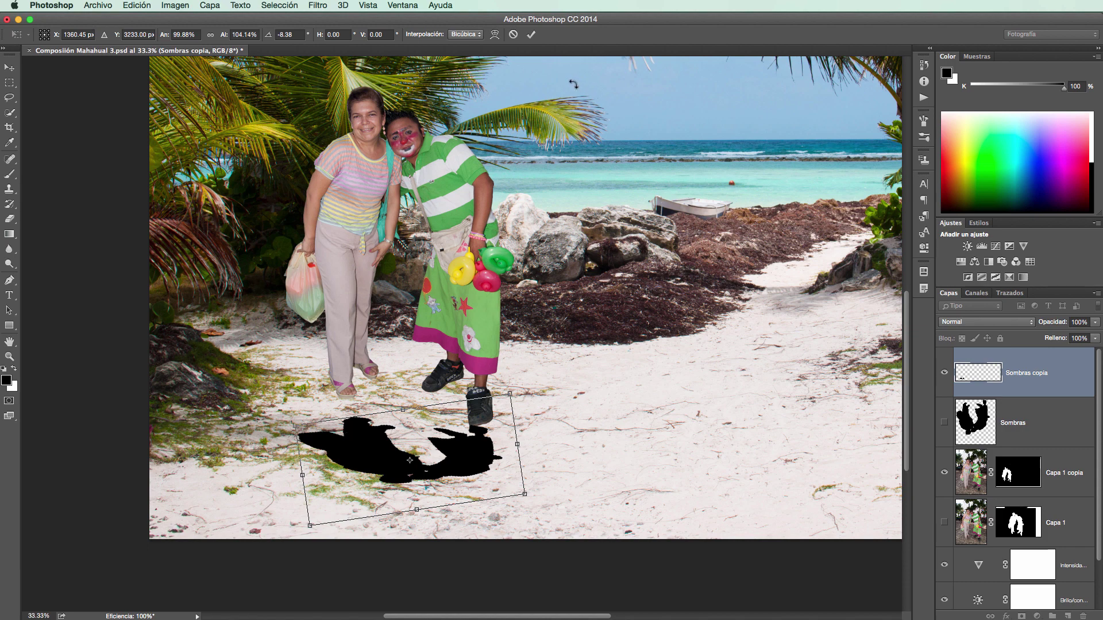
click(531, 35)
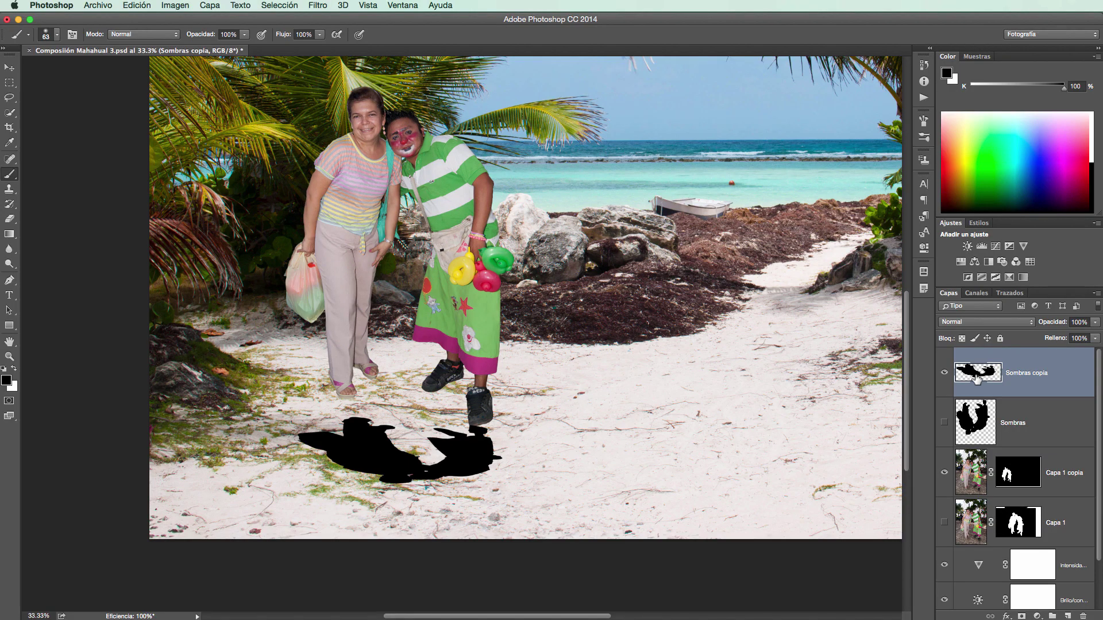
Step: Rotate the shadow to about -3.9° in a new transform, undoing an accidental height stretch
key(super+t)
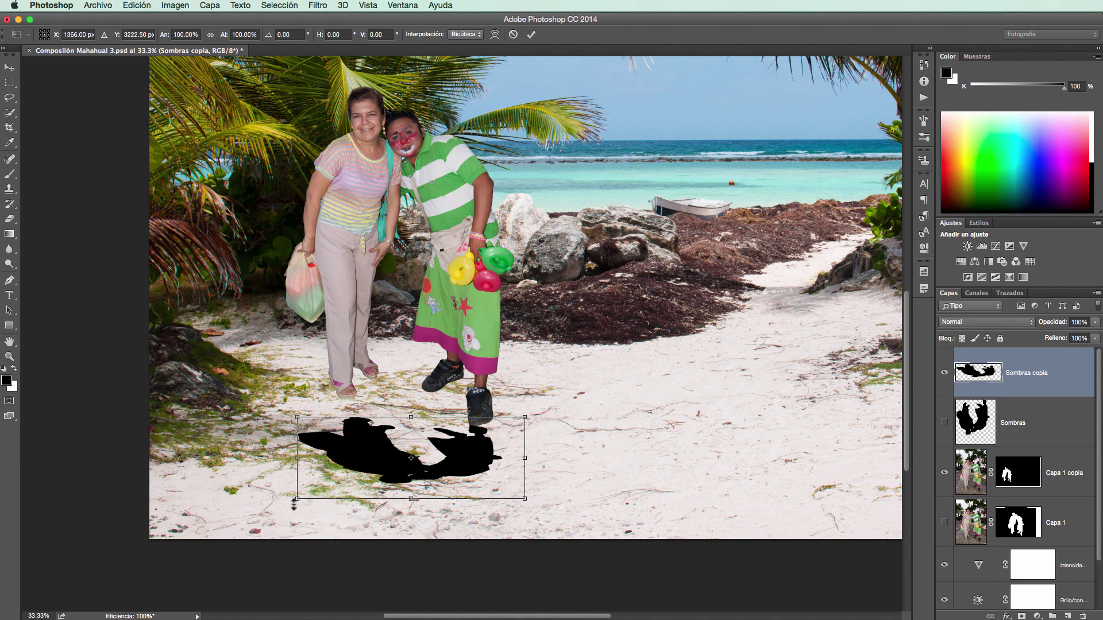
drag(291, 503, 292, 508)
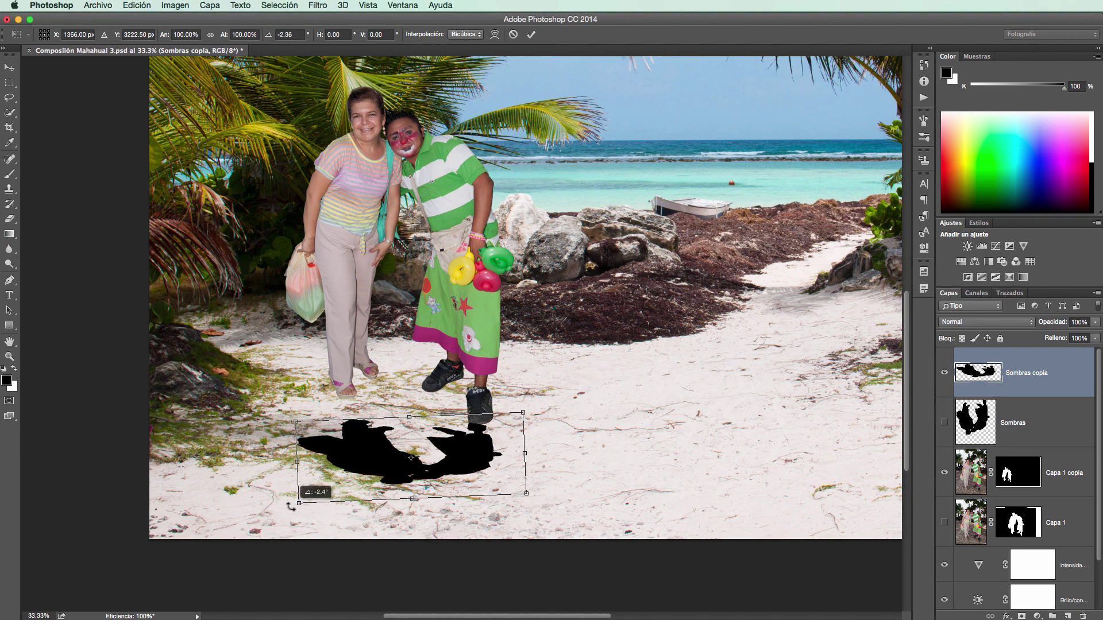
drag(362, 483, 362, 485)
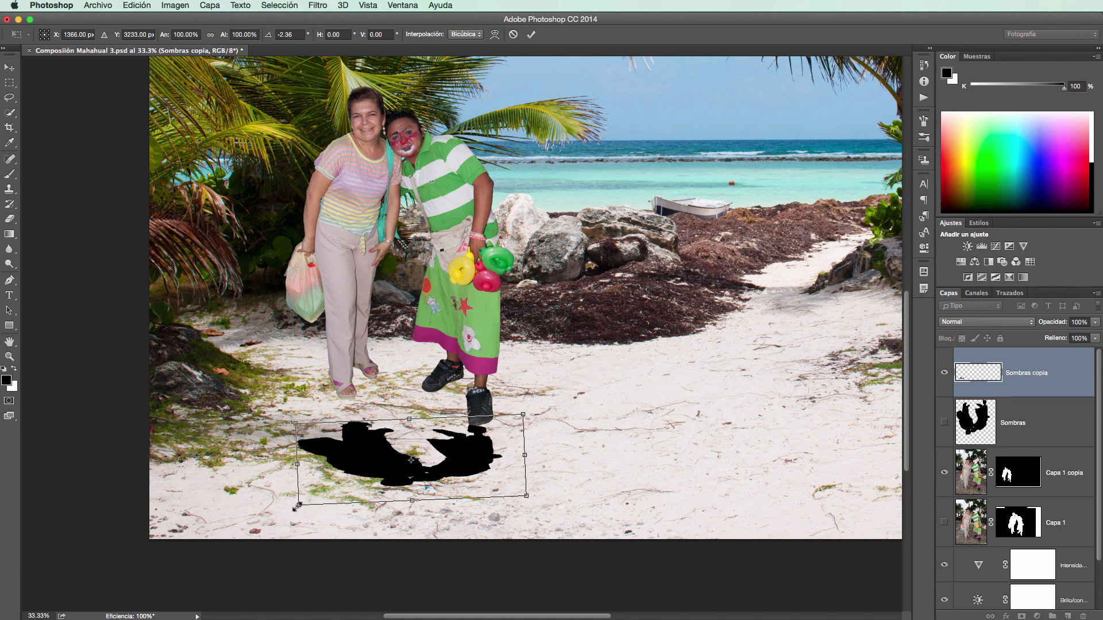
drag(289, 506, 291, 509)
drag(373, 477, 376, 477)
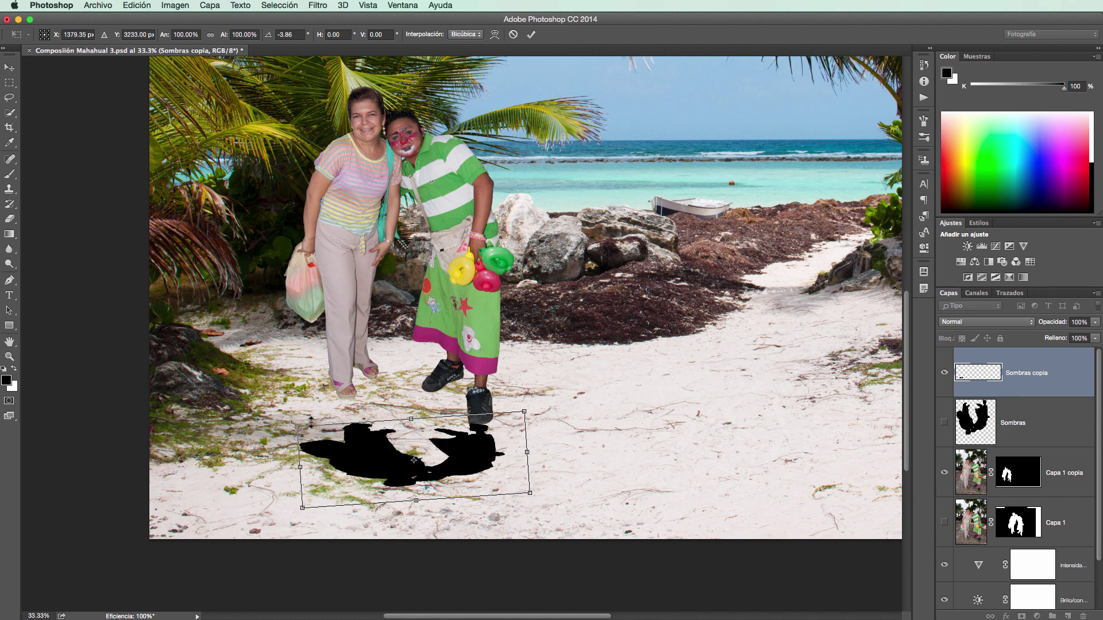
drag(296, 426, 296, 420)
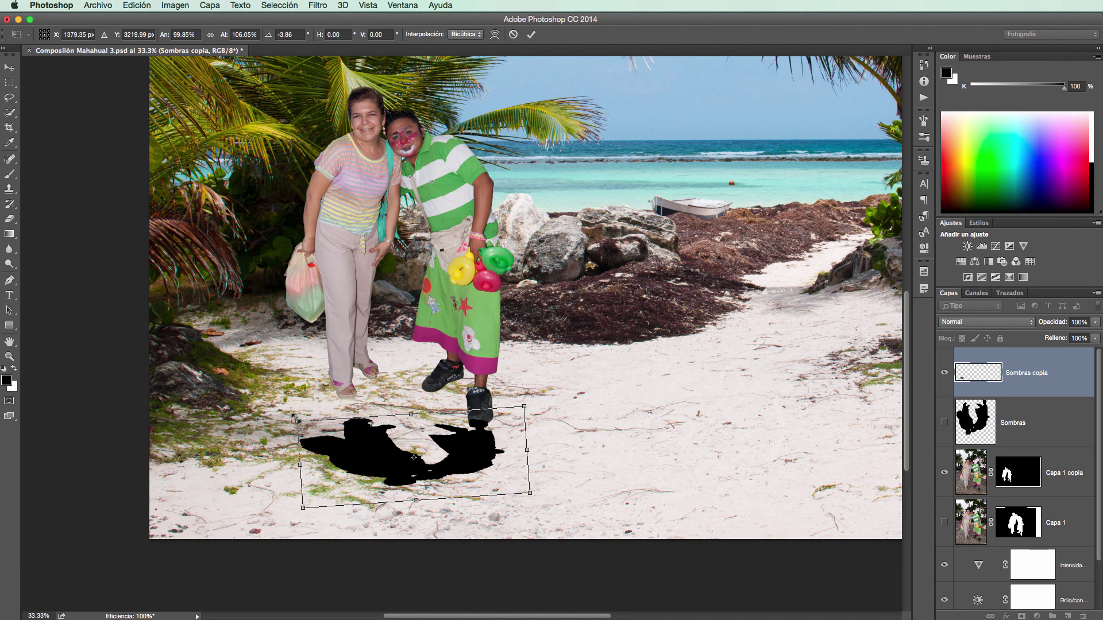
key(super+z)
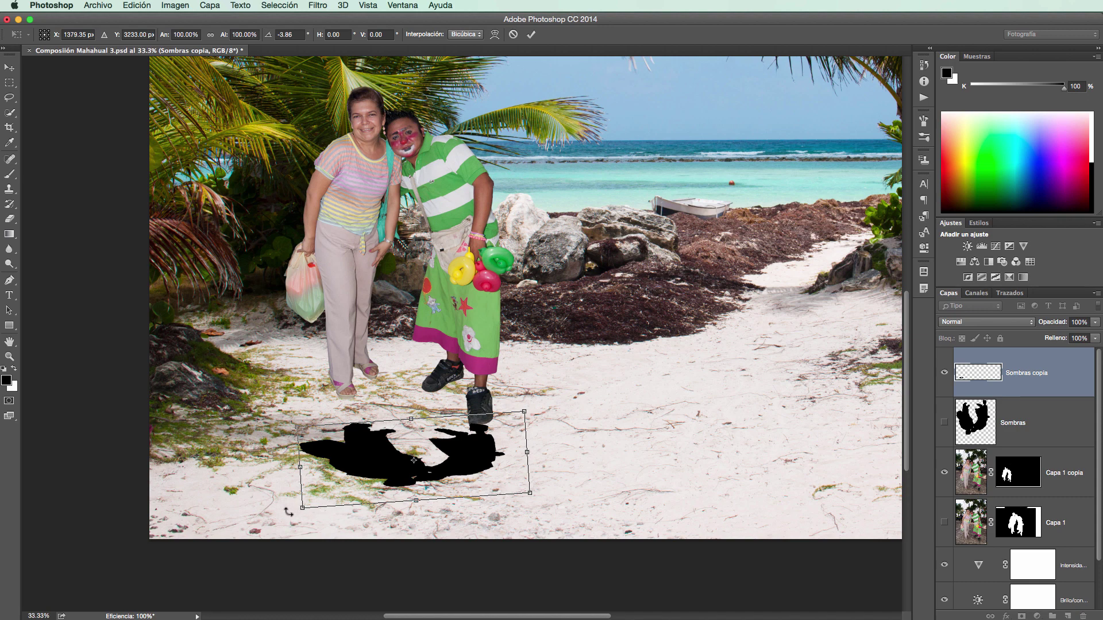
Step: Keep rotating the shadow to about -11.2° while nudging it lower
drag(288, 512, 291, 516)
drag(379, 468, 382, 481)
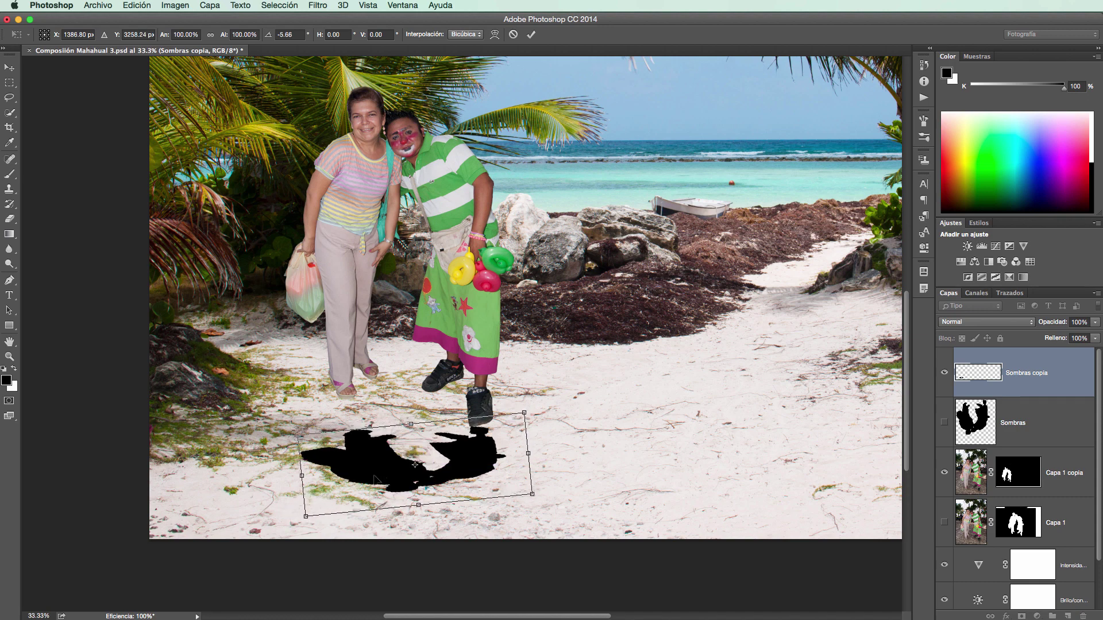
drag(297, 511, 299, 521)
drag(371, 485, 371, 485)
drag(298, 520, 302, 518)
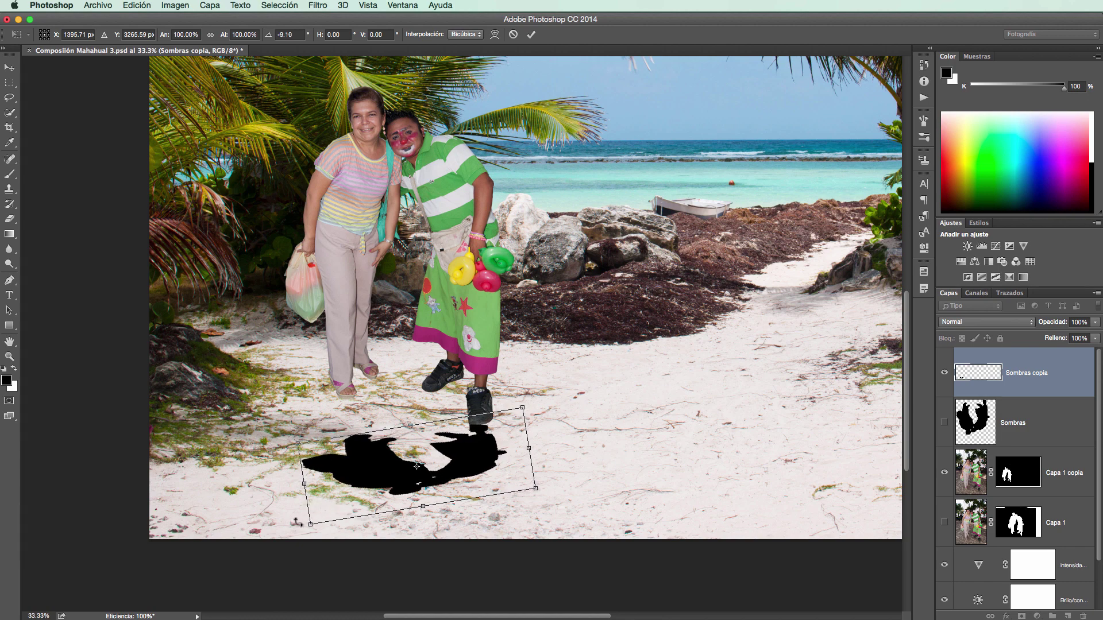
drag(298, 524, 303, 525)
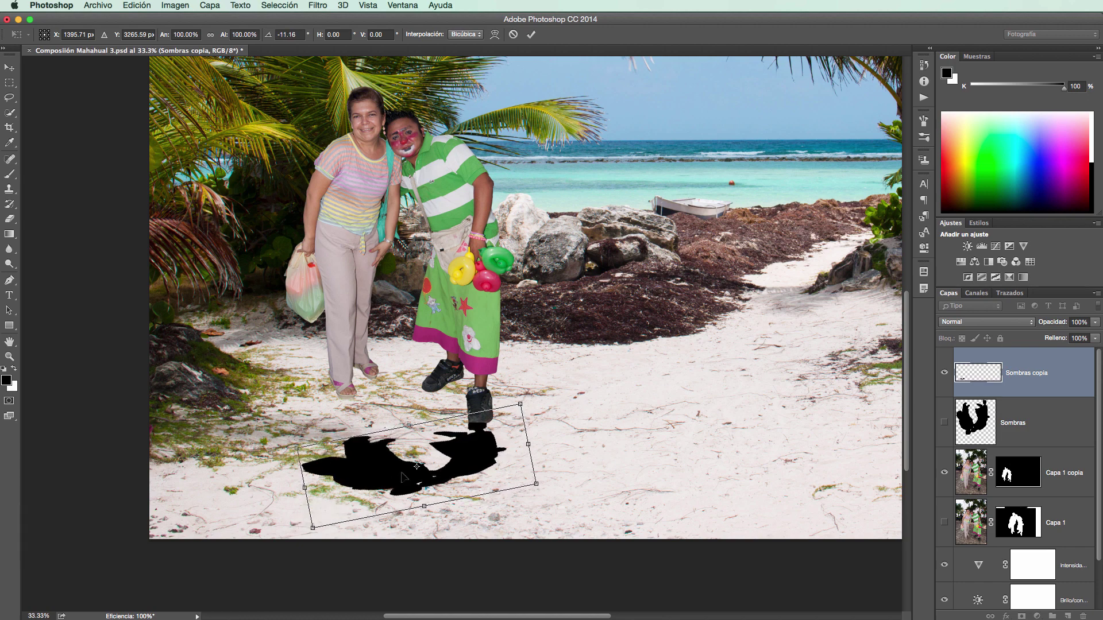
drag(404, 478, 406, 480)
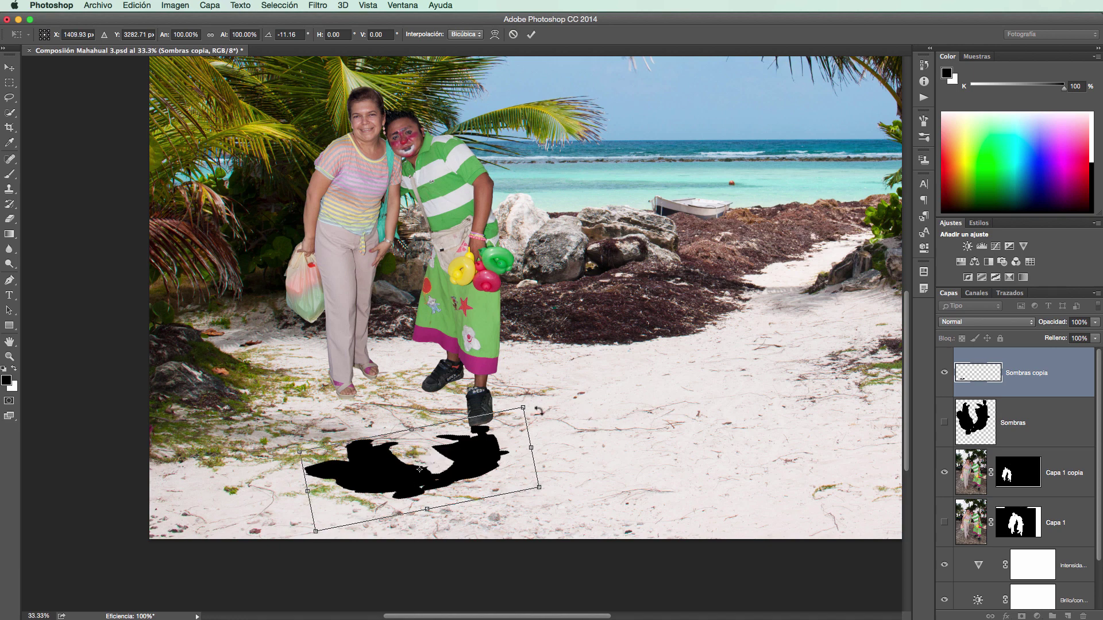
Step: Finish the rotation at -13.3°, align the shadow with the clown's feet and apply
drag(537, 406, 540, 409)
drag(445, 451, 448, 455)
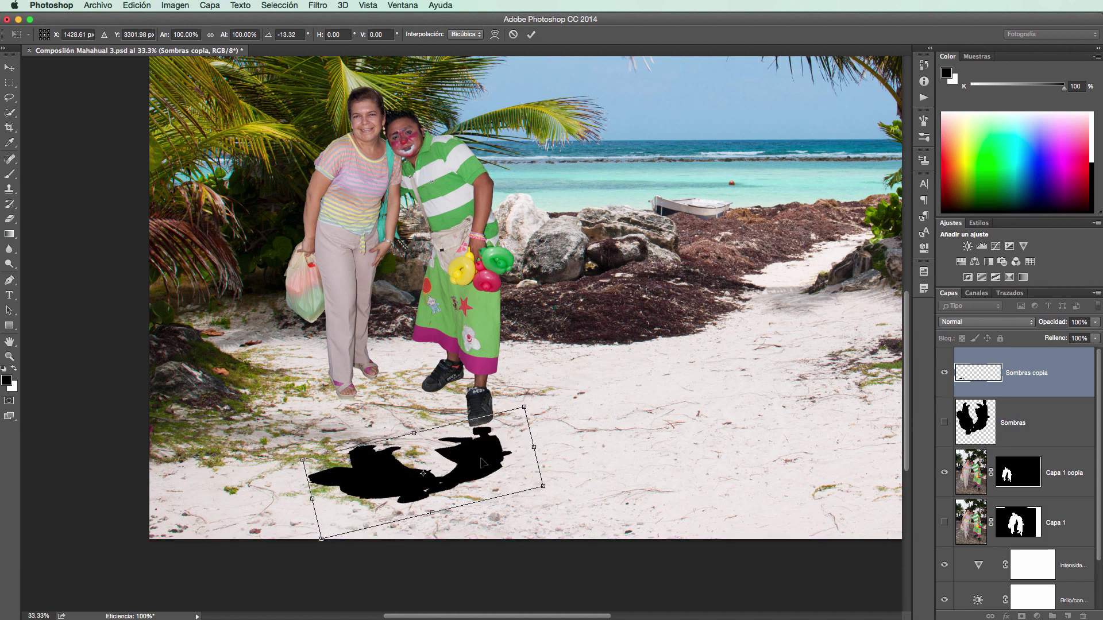
drag(481, 455, 481, 459)
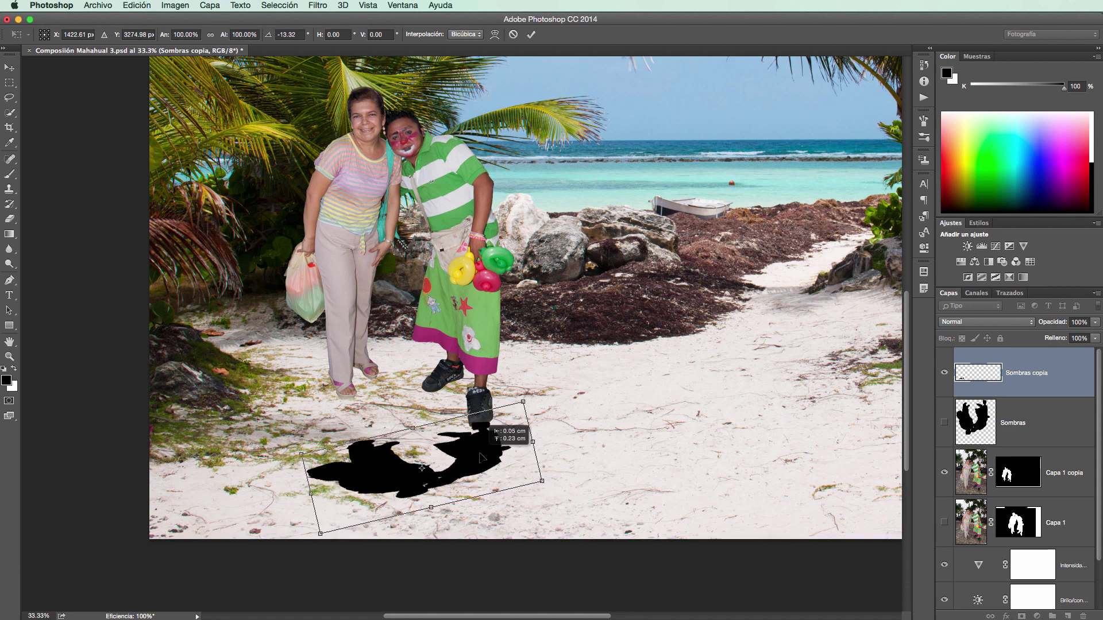
drag(481, 458, 481, 453)
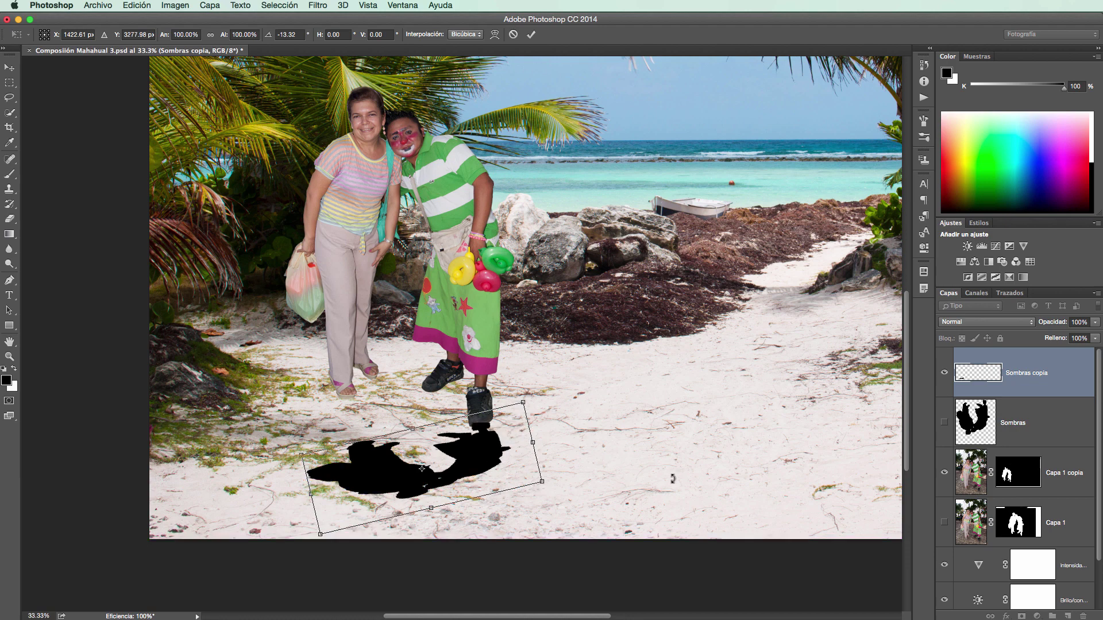
click(530, 35)
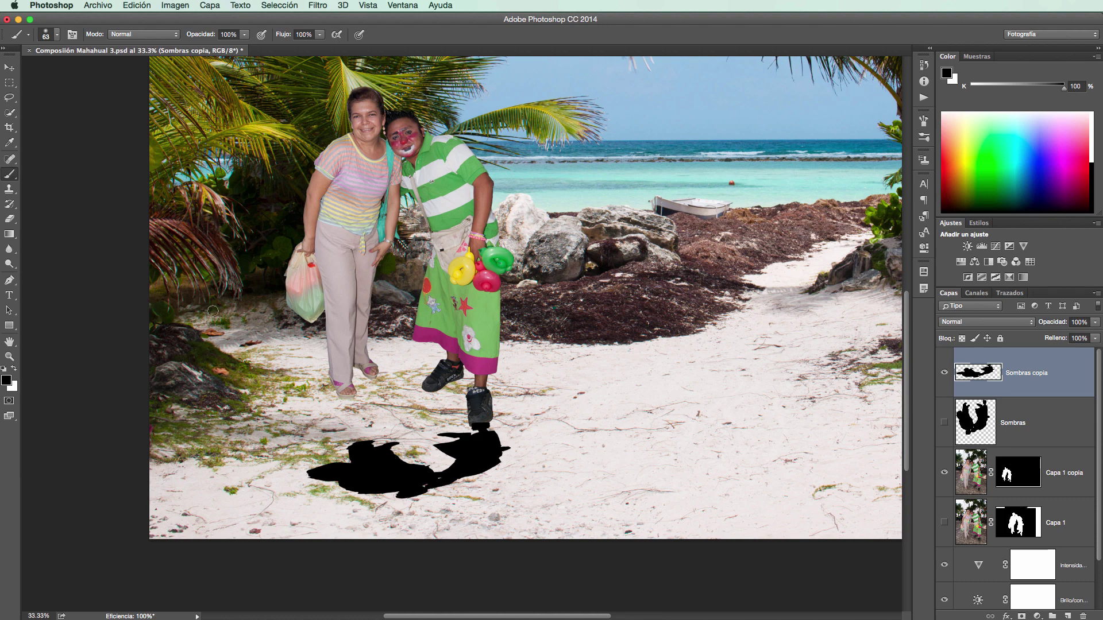
Step: Lasso a small piece of the Sombras copia shadow and copy it to a new Capa 2 layer
click(9, 97)
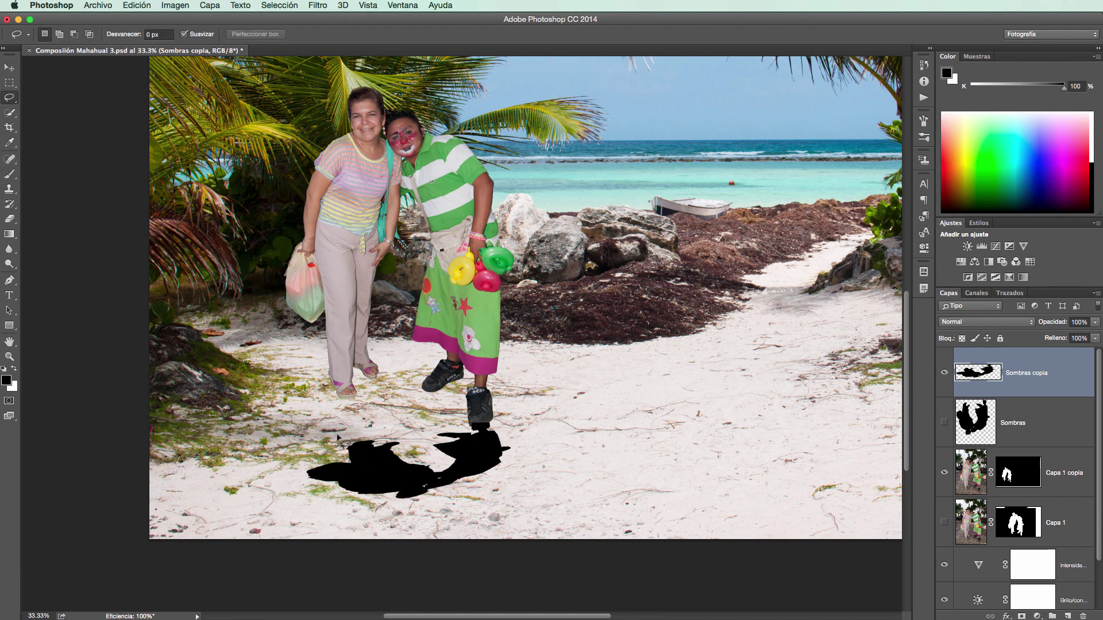
mouse_move(338, 438)
mouse_down()
mouse_move(365, 457)
mouse_move(404, 443)
mouse_move(362, 435)
mouse_move(340, 451)
mouse_up()
click(357, 454)
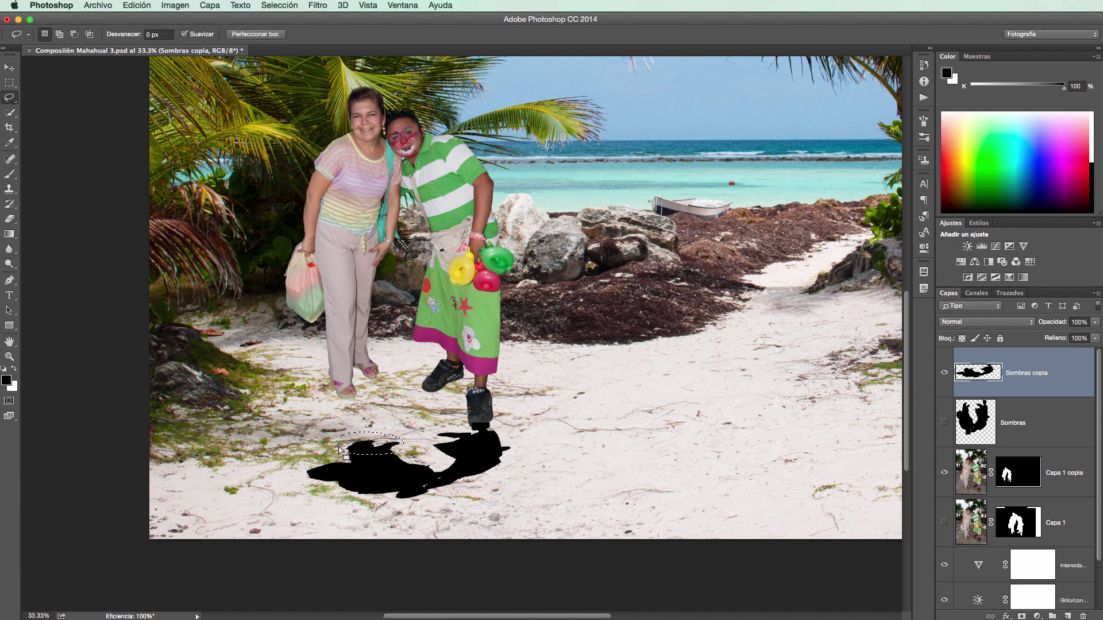
key(super+j)
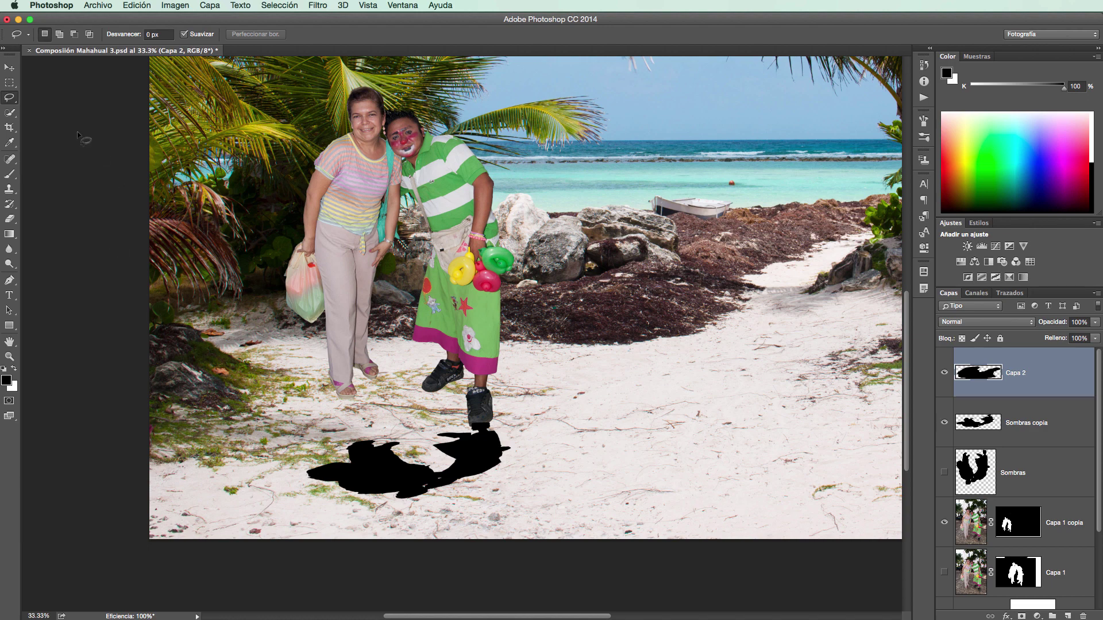
Step: Move the Capa 2 patch up beneath the woman's feet, then reselect Sombras copia
click(9, 67)
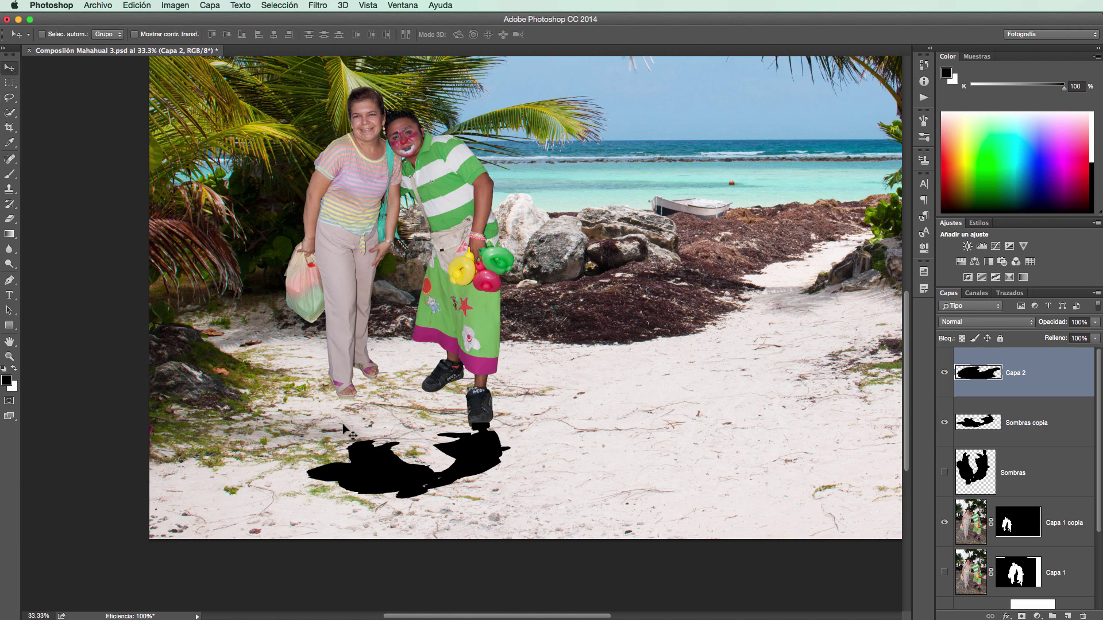
drag(367, 459, 356, 408)
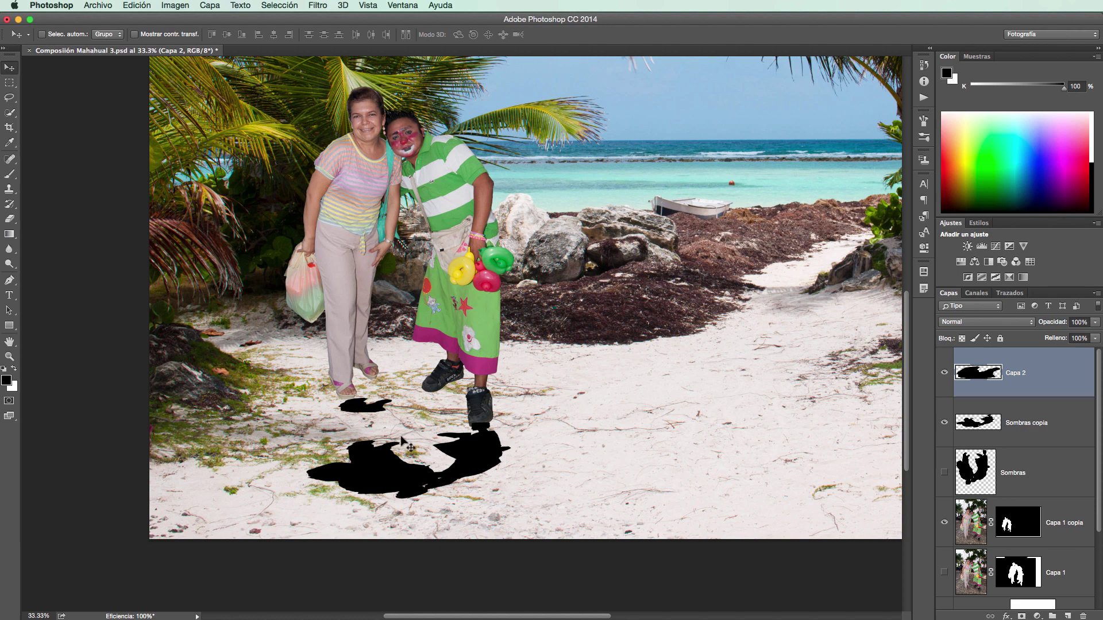
click(978, 423)
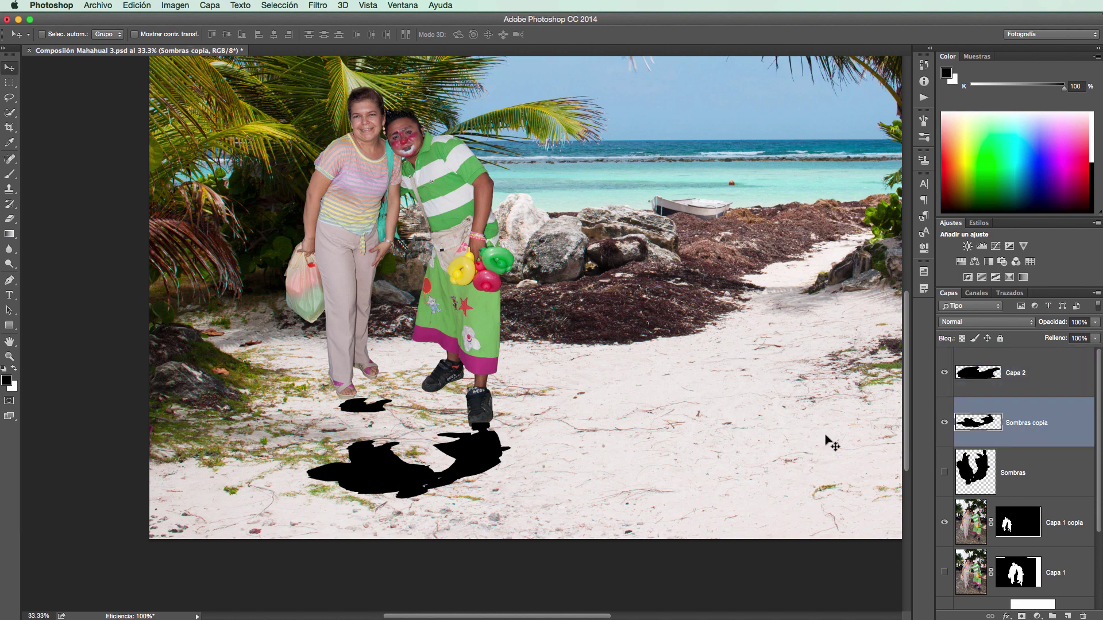
Step: Lasso a strip of the clown's shadow, copy it to Capa 3, and move it under his shoes
click(9, 97)
mouse_move(428, 426)
mouse_down()
mouse_move(441, 439)
mouse_move(474, 436)
mouse_move(432, 426)
mouse_up()
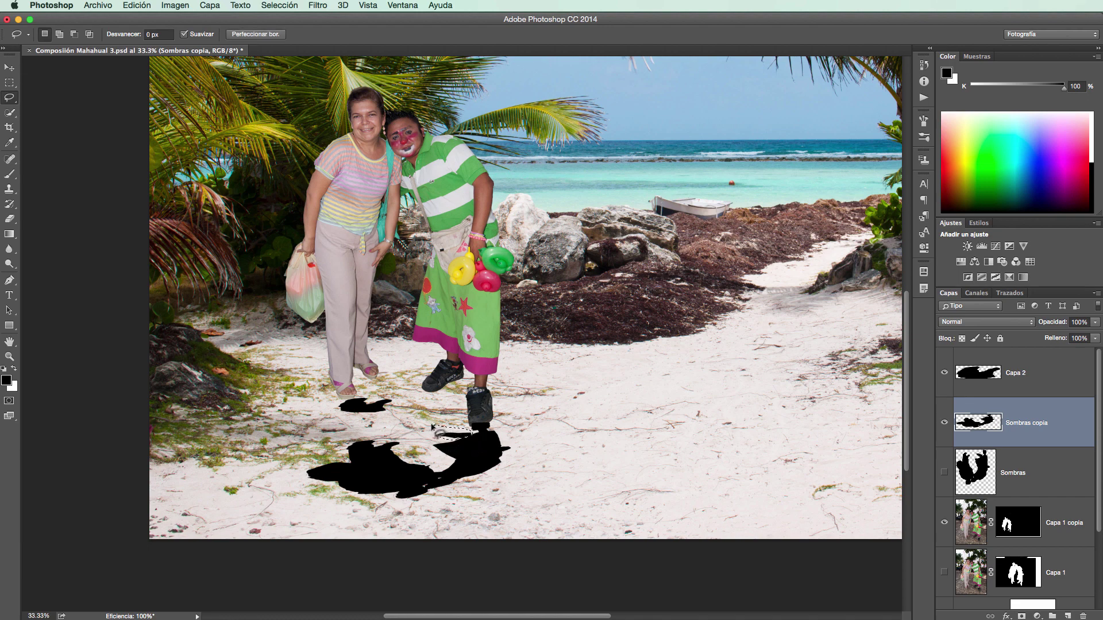
key(ctrl+j)
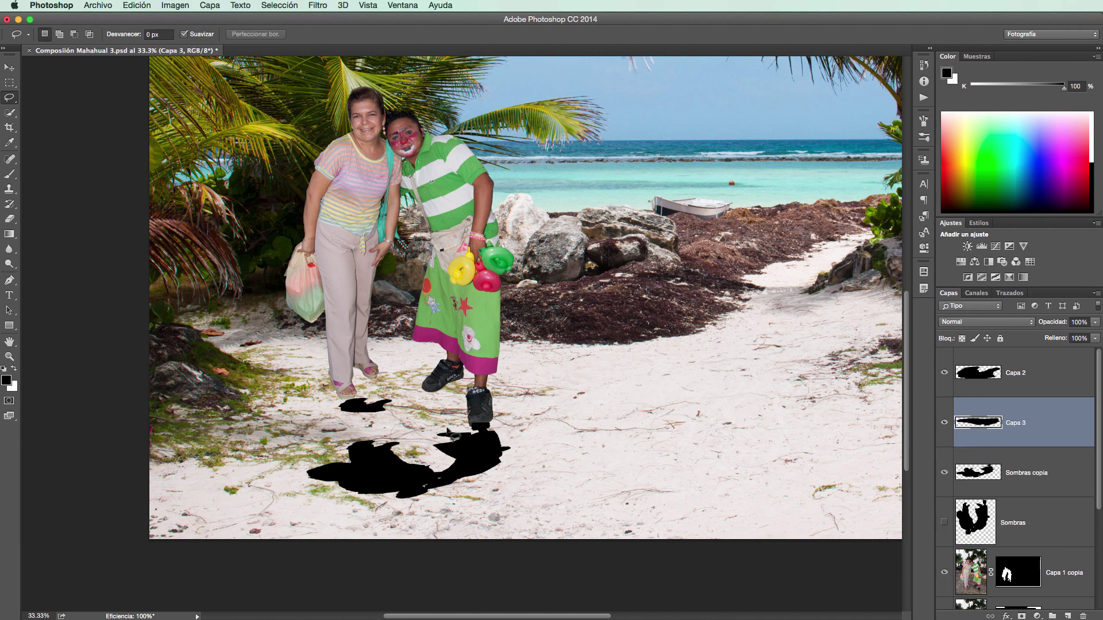
click(9, 68)
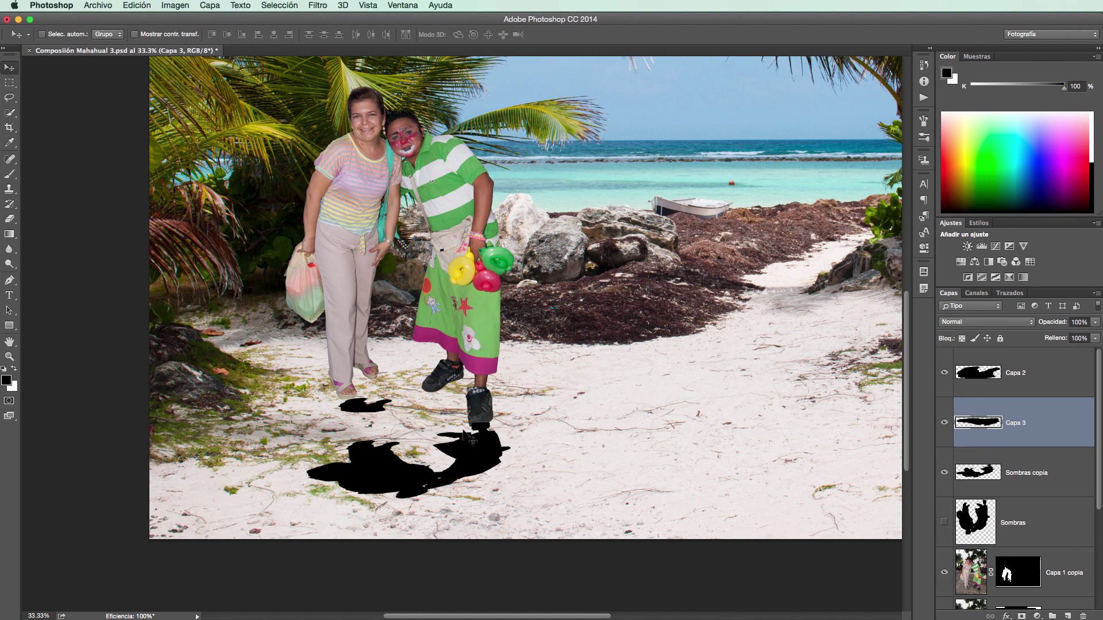
drag(468, 435, 454, 396)
click(9, 219)
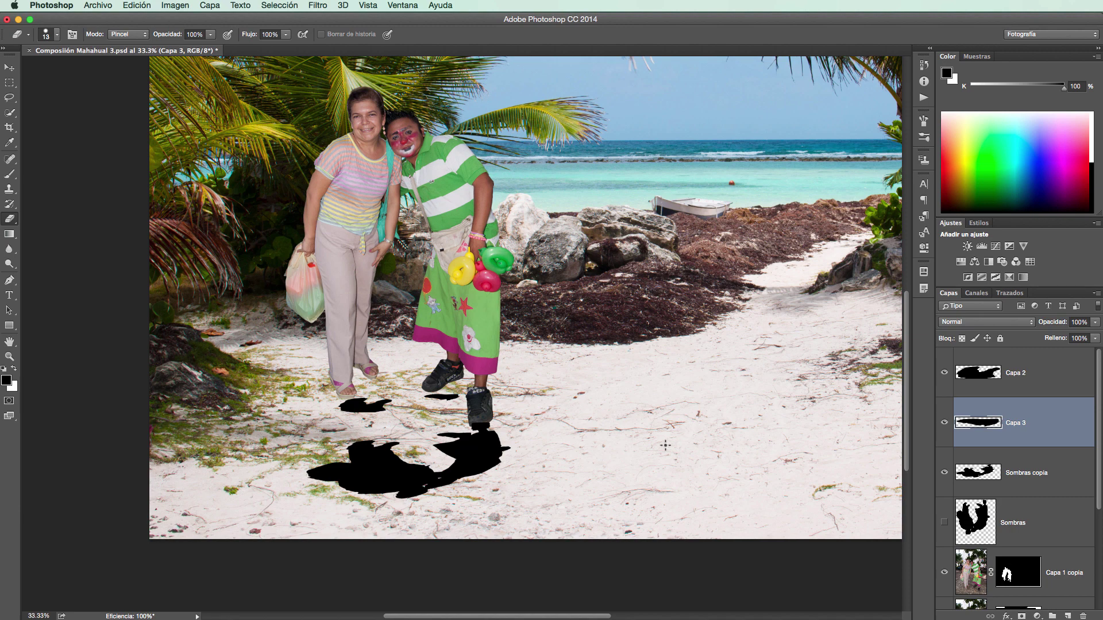
click(986, 475)
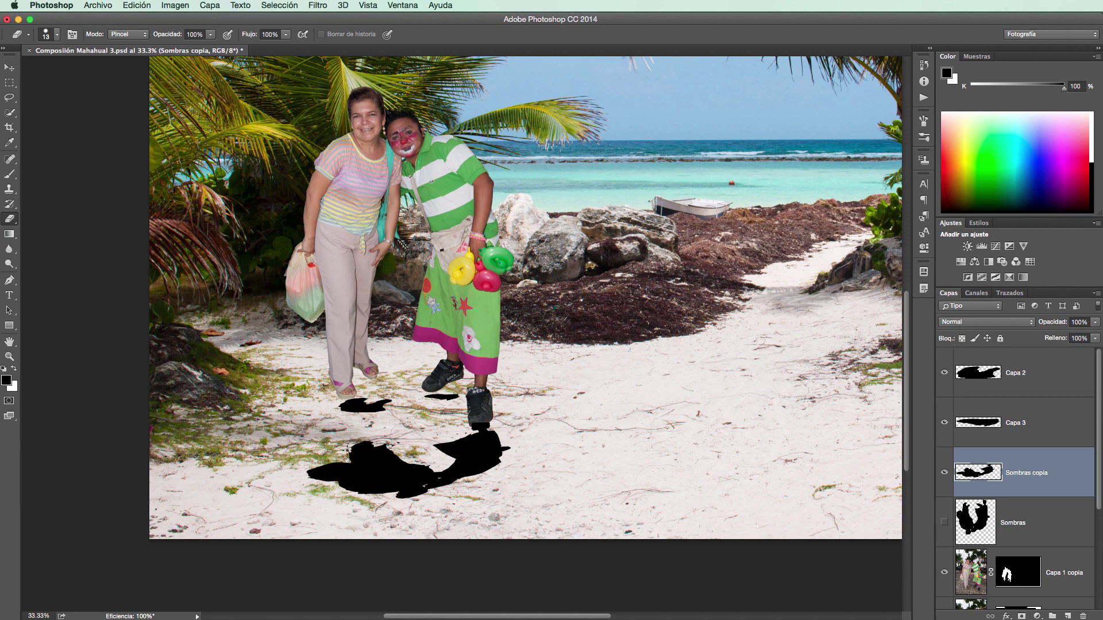
Step: Zoom in on the people's feet and their shadows on the sand
key(b)
scroll(262, 516, down, 2)
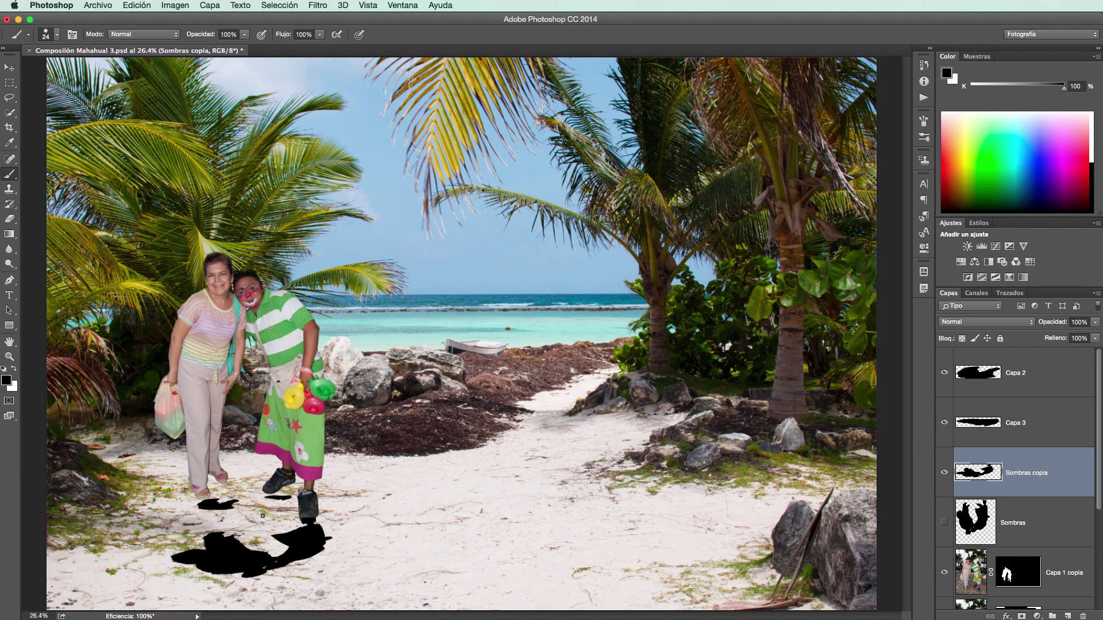
click(9, 360)
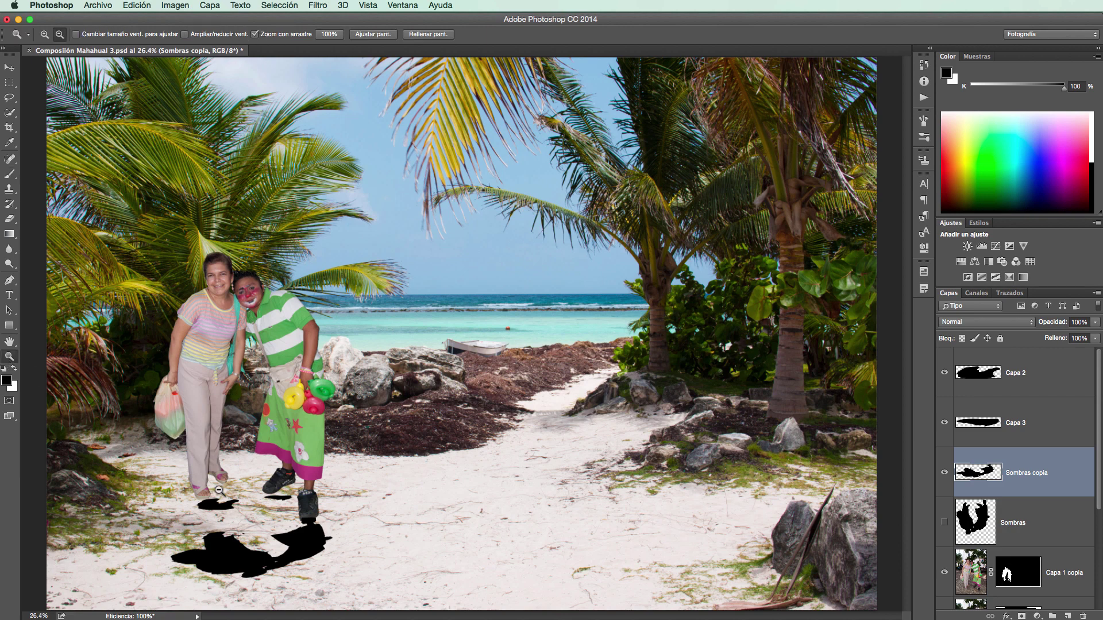
key(alt)
drag(219, 490, 228, 540)
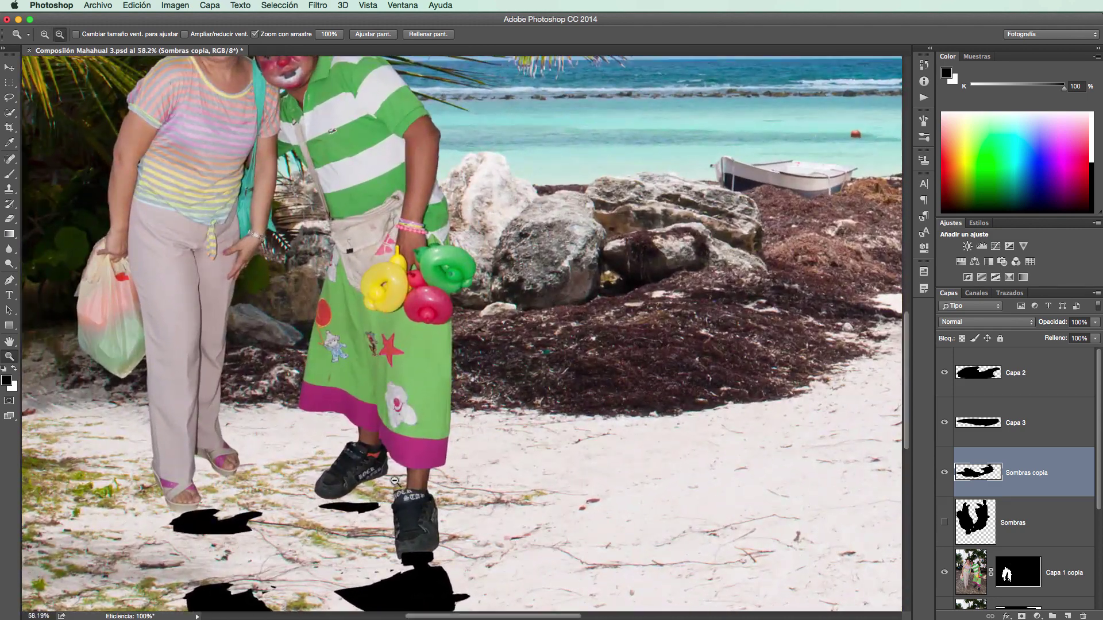
key(alt)
Step: Lasso part of the woman's contact shadow, dismiss the empty-selection alert, and select Capa 2
click(10, 101)
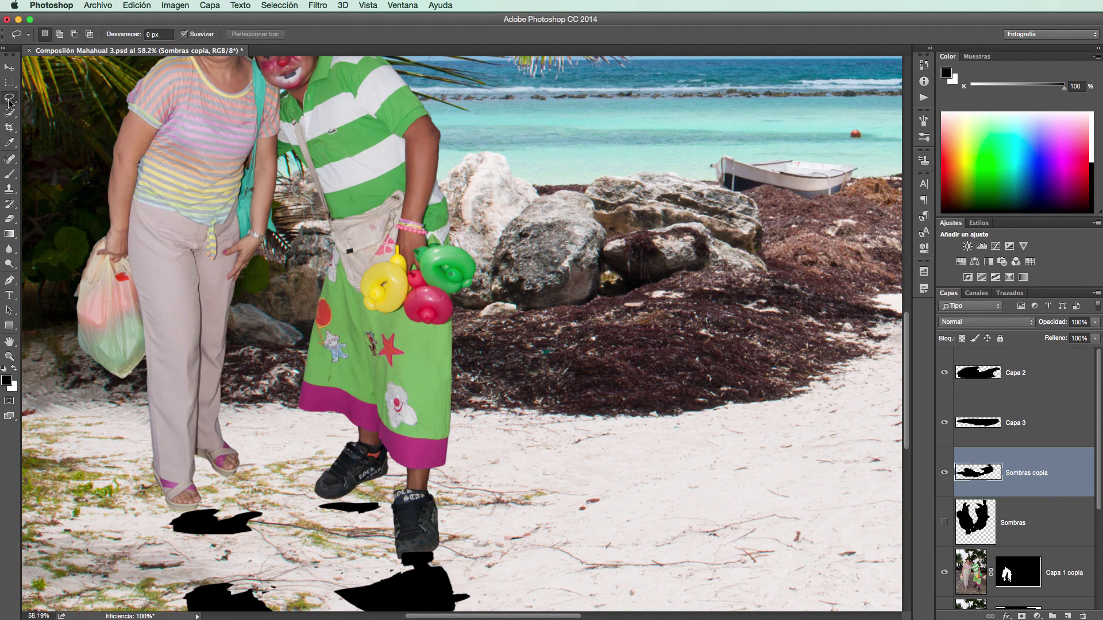
mouse_move(221, 544)
mouse_down()
mouse_move(224, 513)
mouse_move(269, 513)
mouse_move(267, 534)
mouse_move(221, 546)
mouse_up()
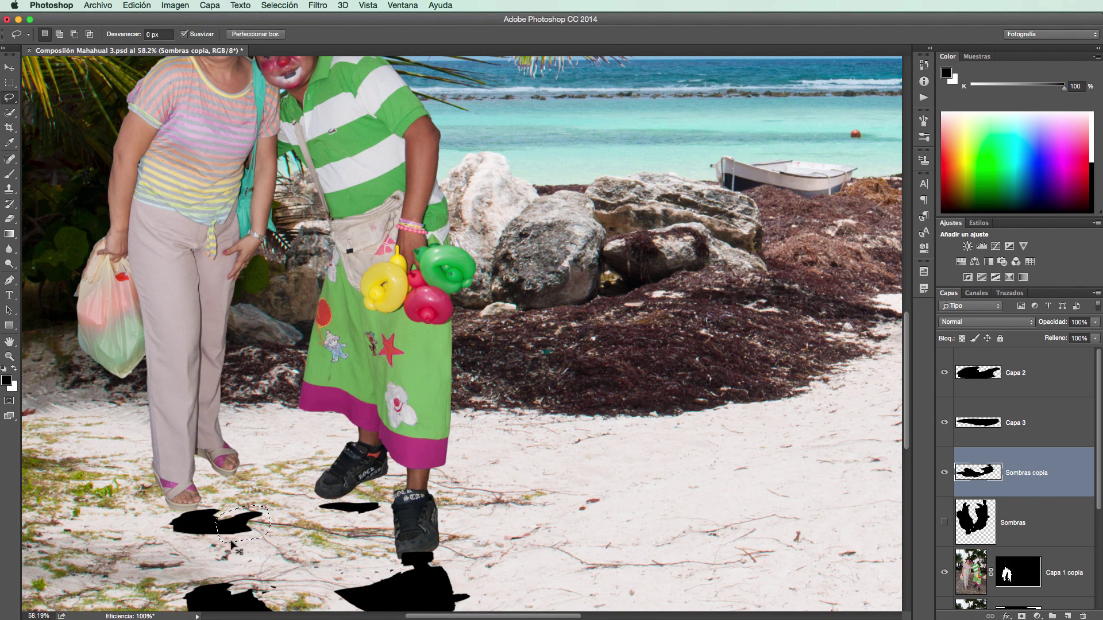
key(super+j)
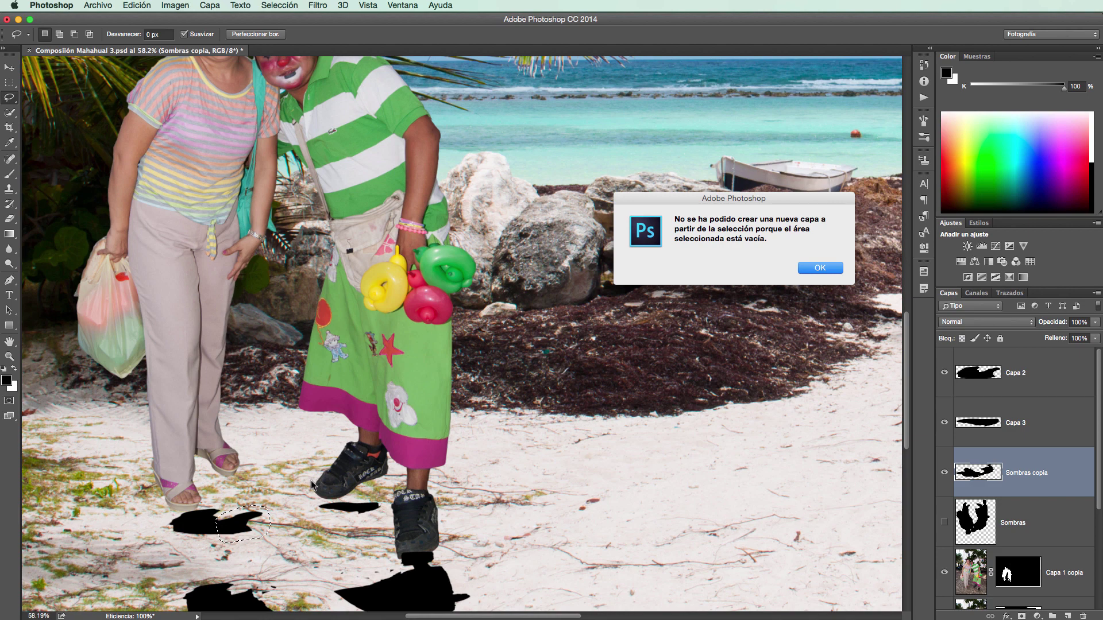
click(820, 273)
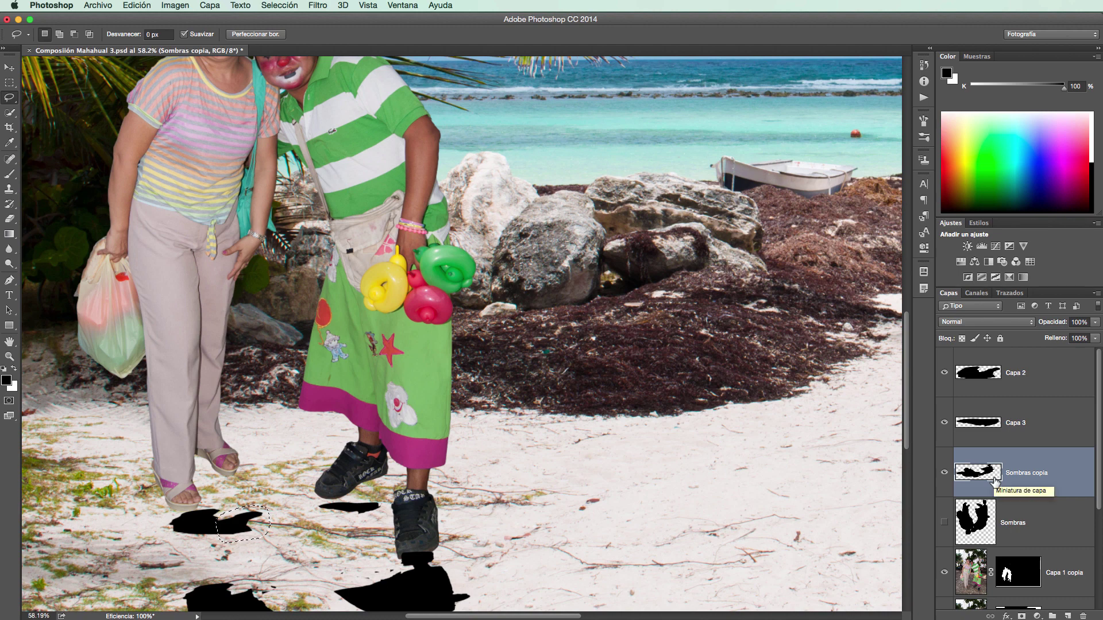
click(983, 375)
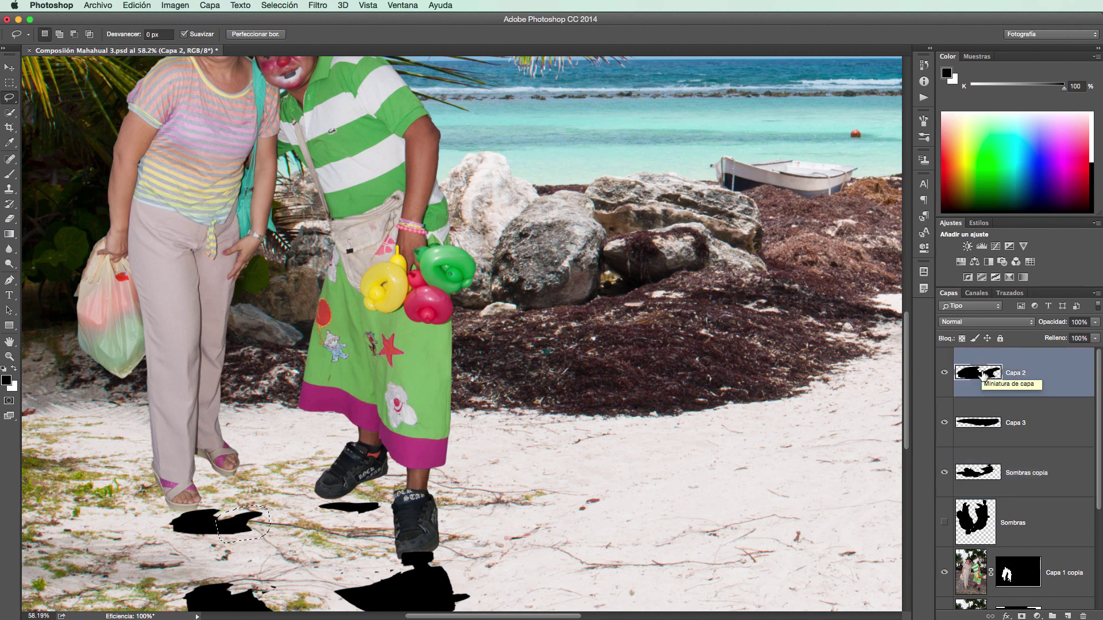
Step: Copy the shadow piece to Capa 4, place it under her other foot, and rotate it about 20°
key(super+j)
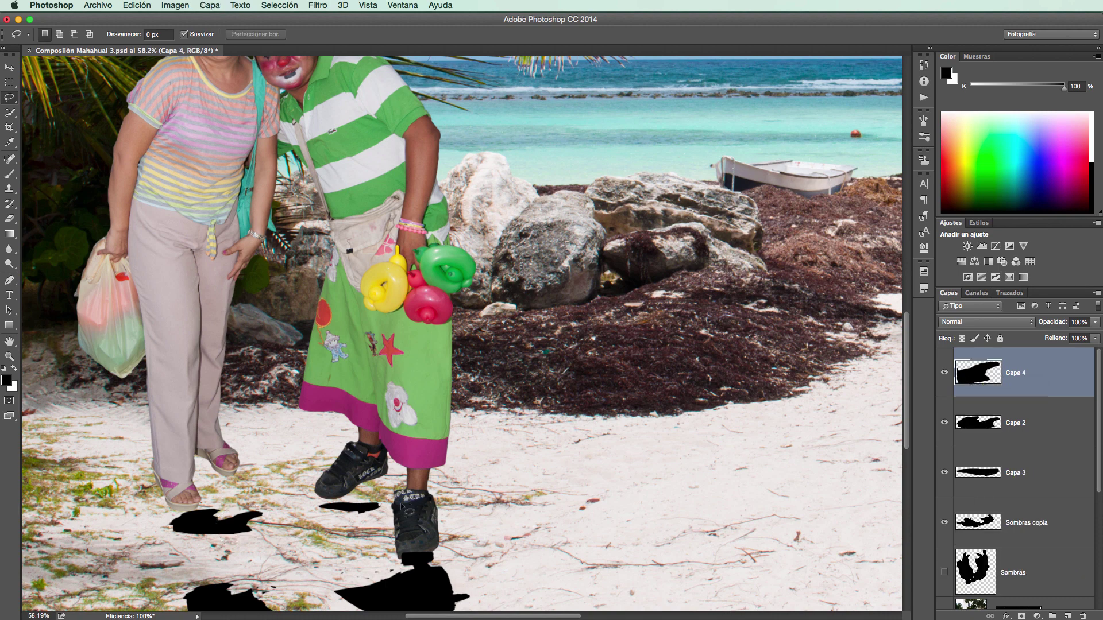
click(9, 67)
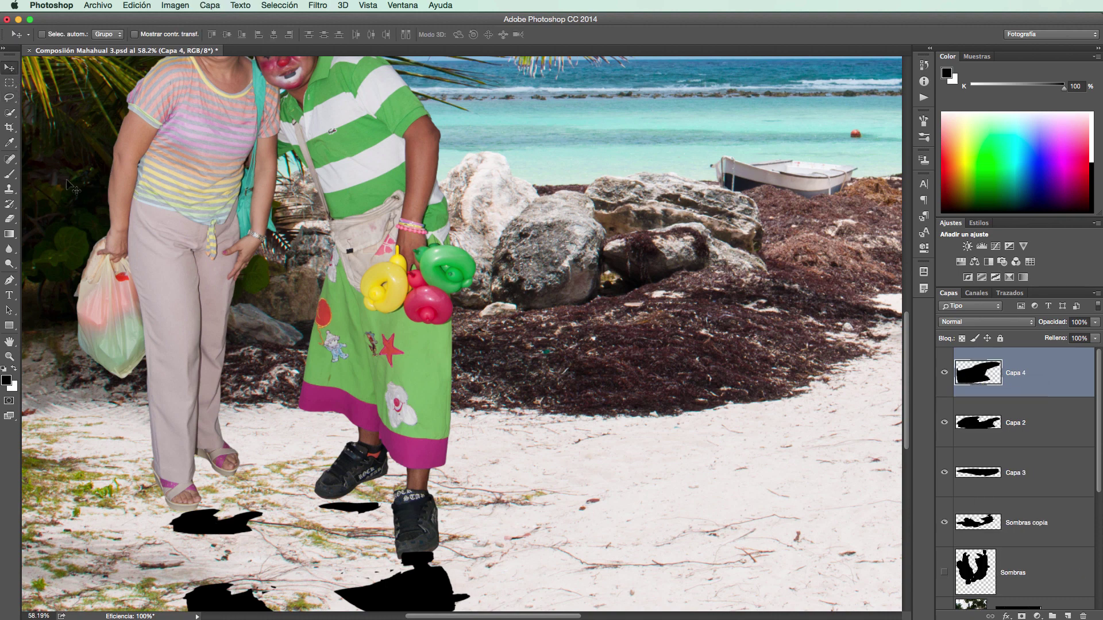
drag(238, 520, 230, 488)
drag(229, 488, 230, 487)
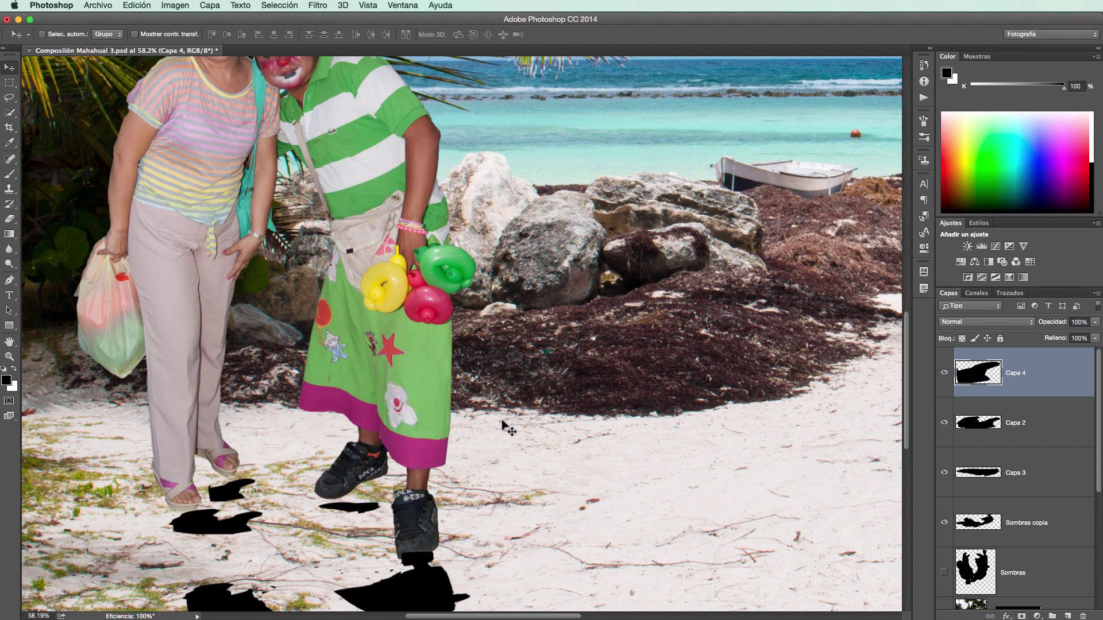
key(super+t)
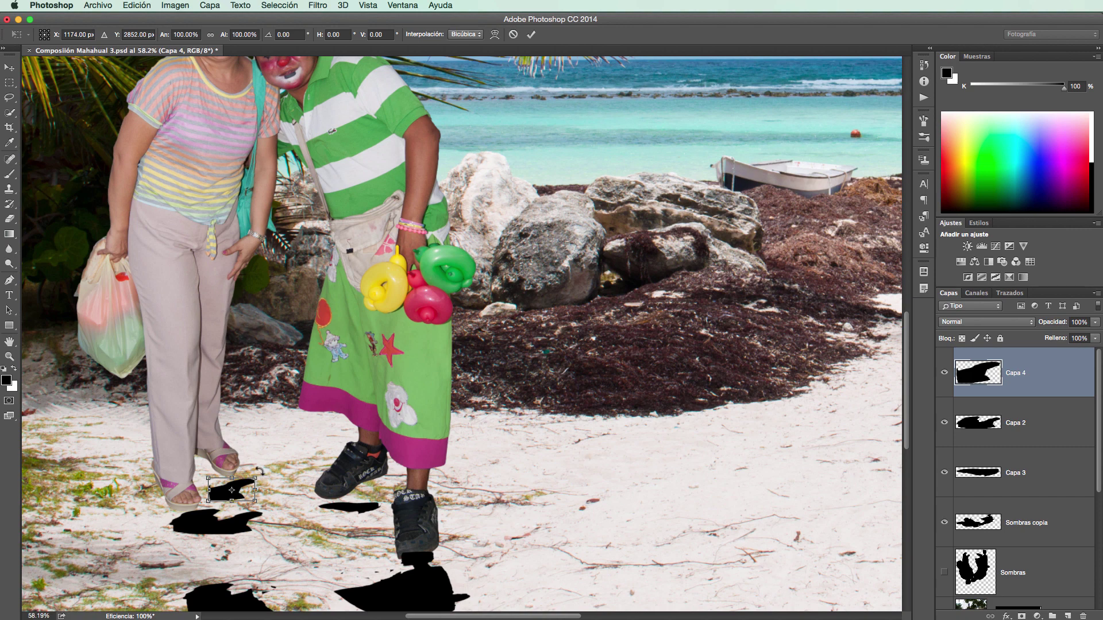
drag(259, 471, 222, 491)
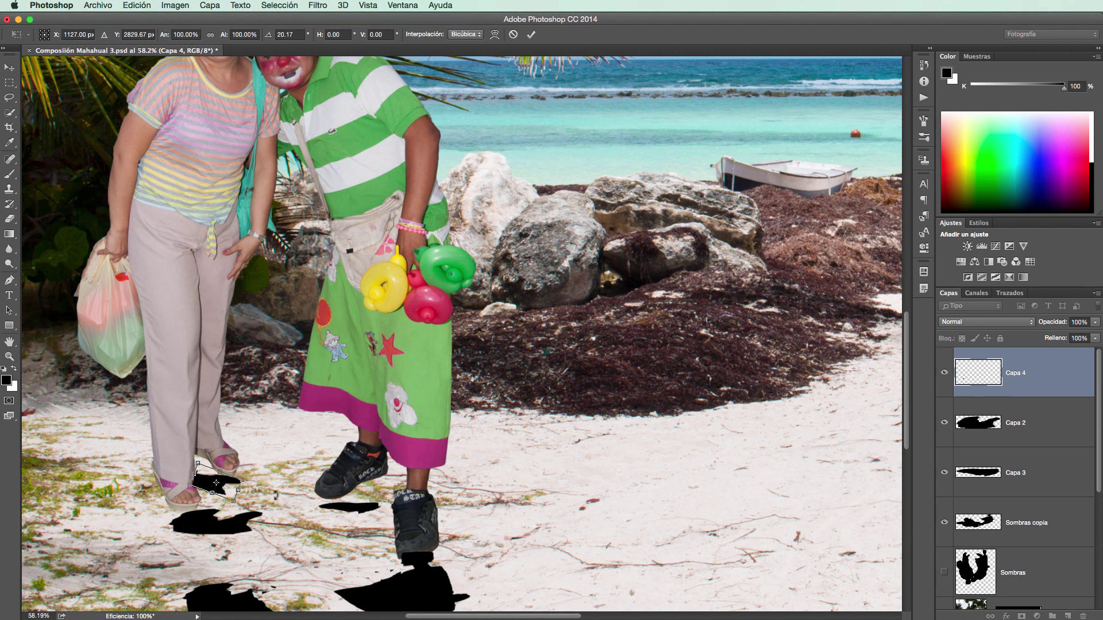
click(531, 35)
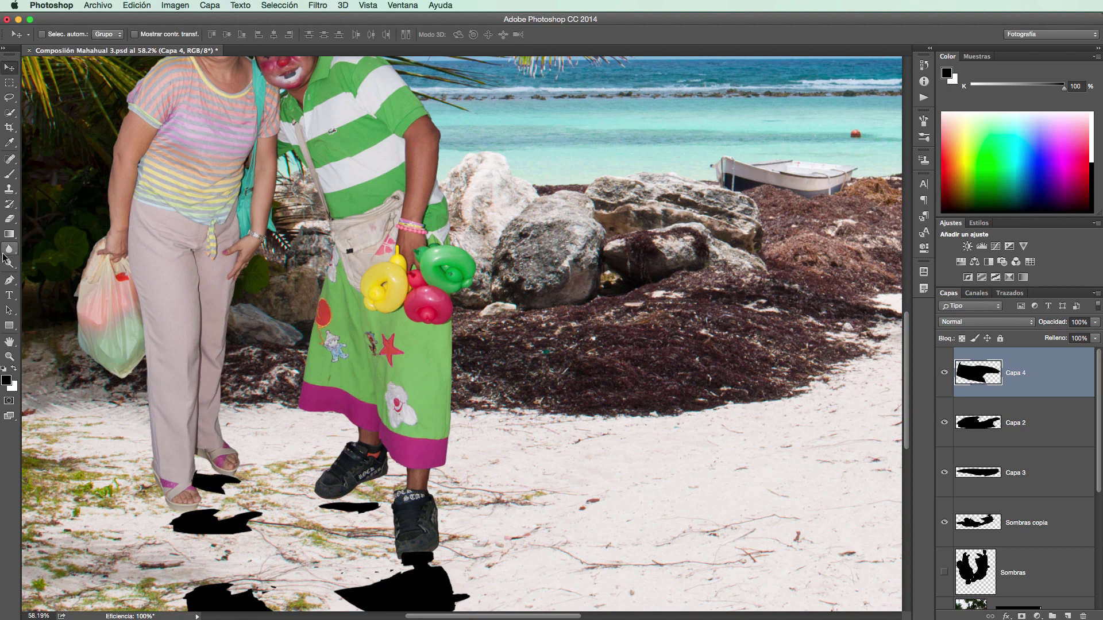
Step: Erase the right edge of the Capa 2 contact shadow beneath the woman's feet
click(10, 219)
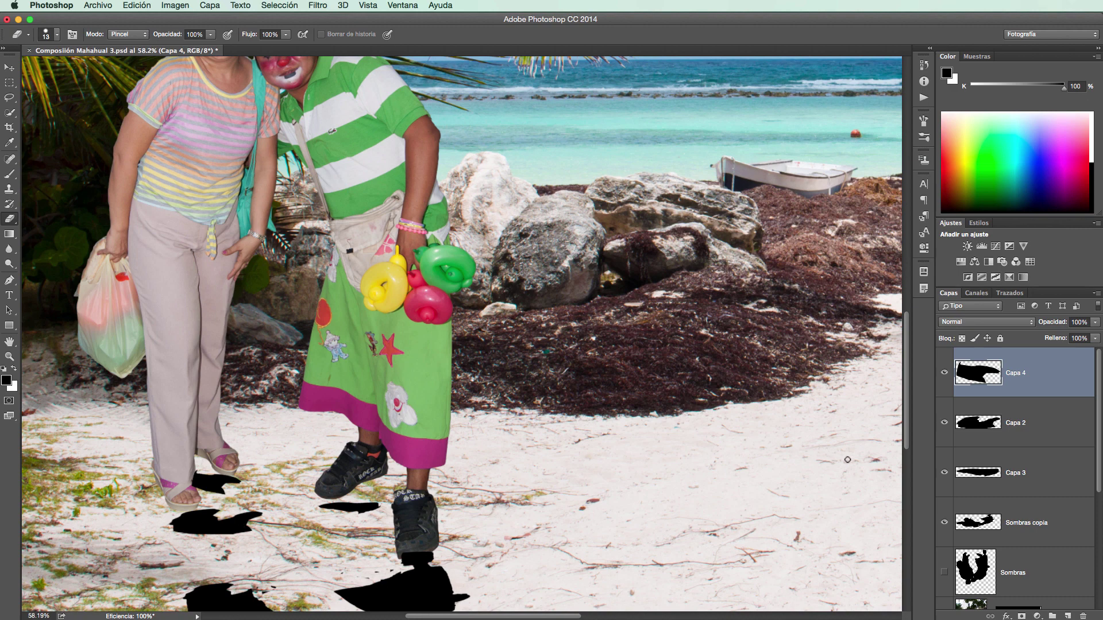
click(1013, 529)
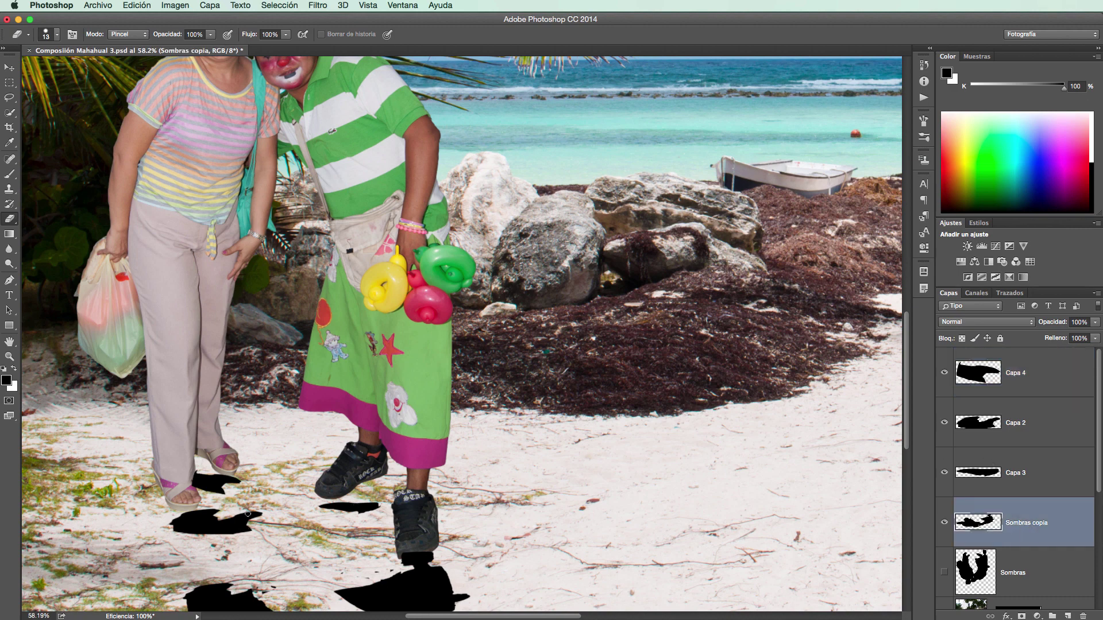
click(1019, 432)
mouse_move(239, 516)
mouse_down()
mouse_move(254, 516)
mouse_move(233, 531)
mouse_up()
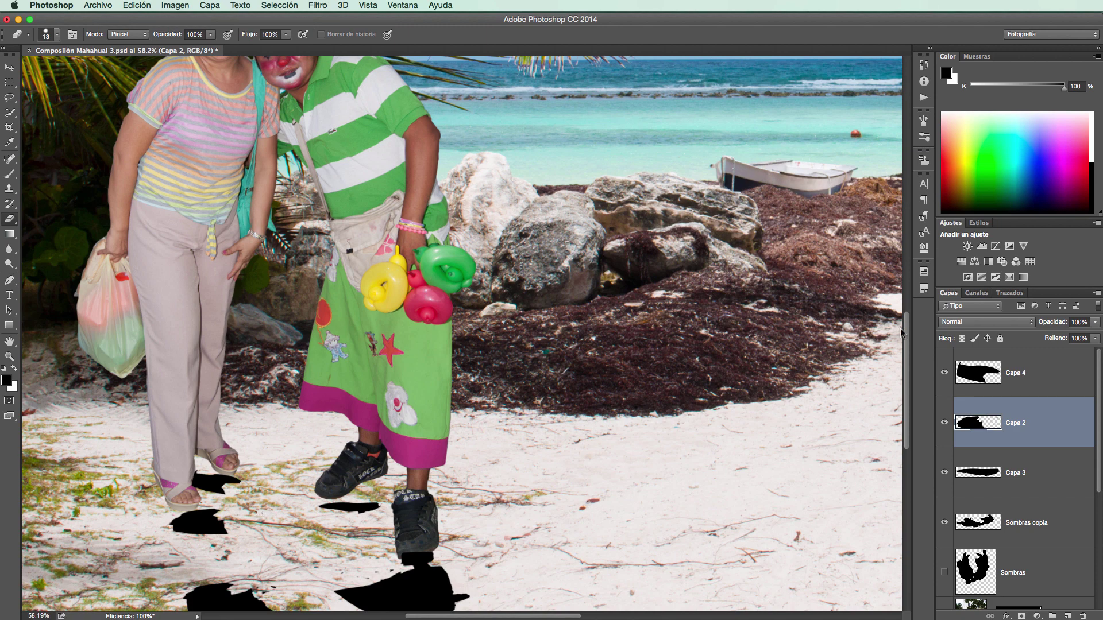
click(980, 380)
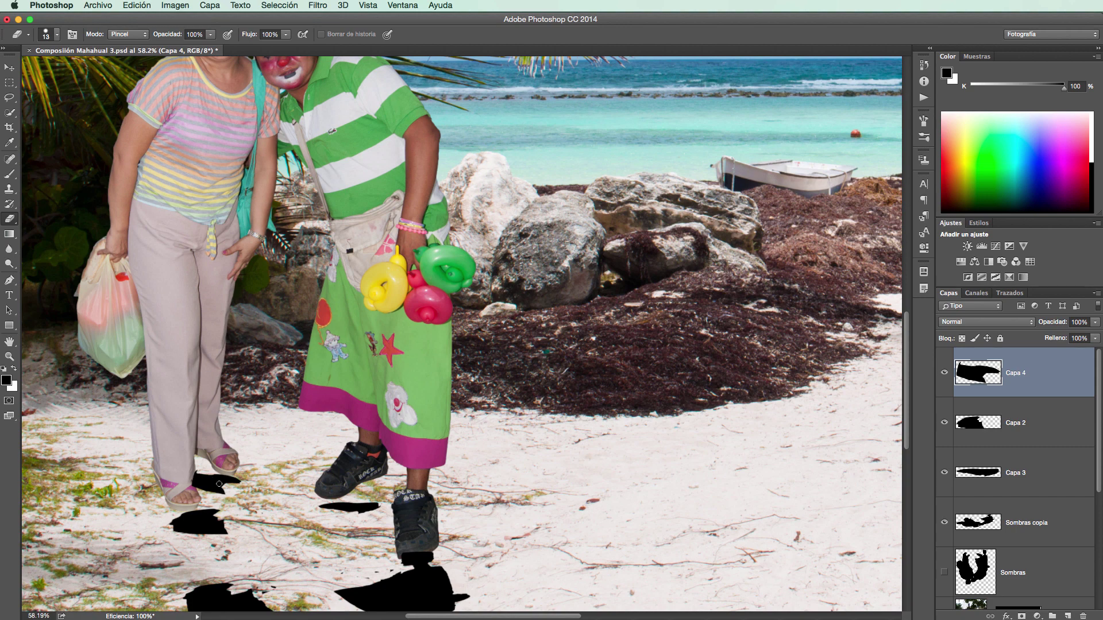
Step: Rotate the Capa 4 shadow under the woman's foot slightly further
key(super+t)
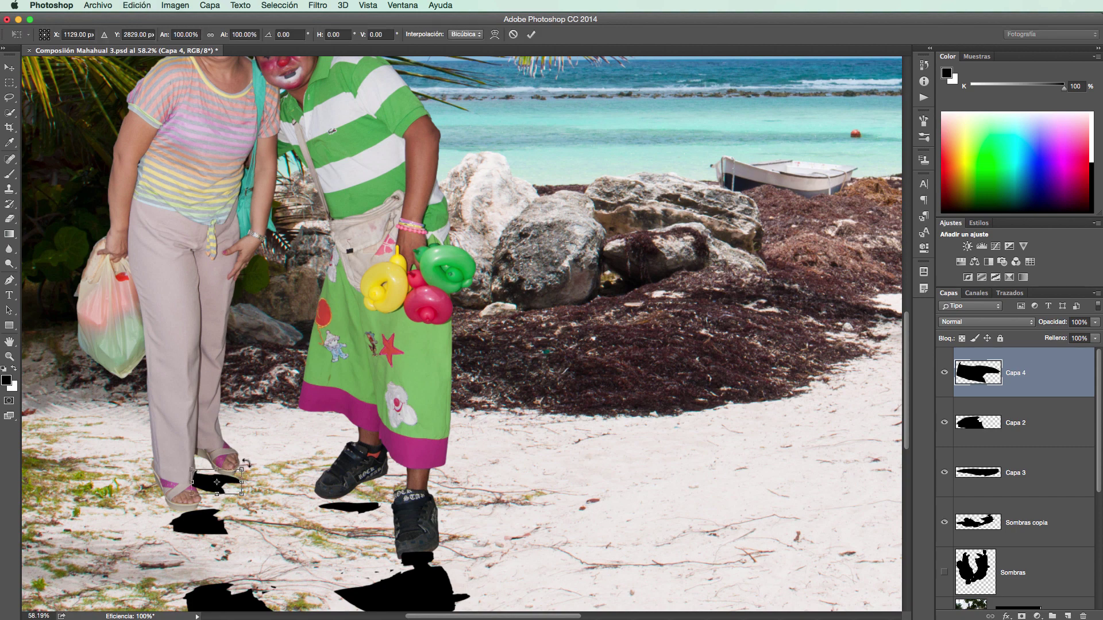
drag(247, 462, 210, 481)
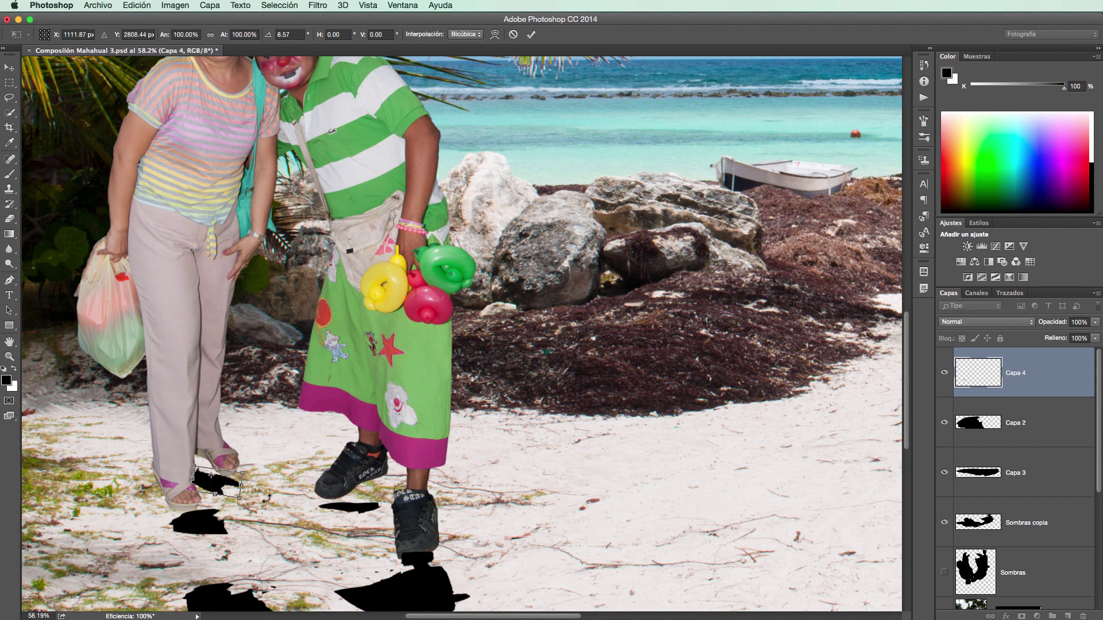
click(531, 34)
Step: Erase the stray right tip of the Capa 4 shadow beside her foot
key(e)
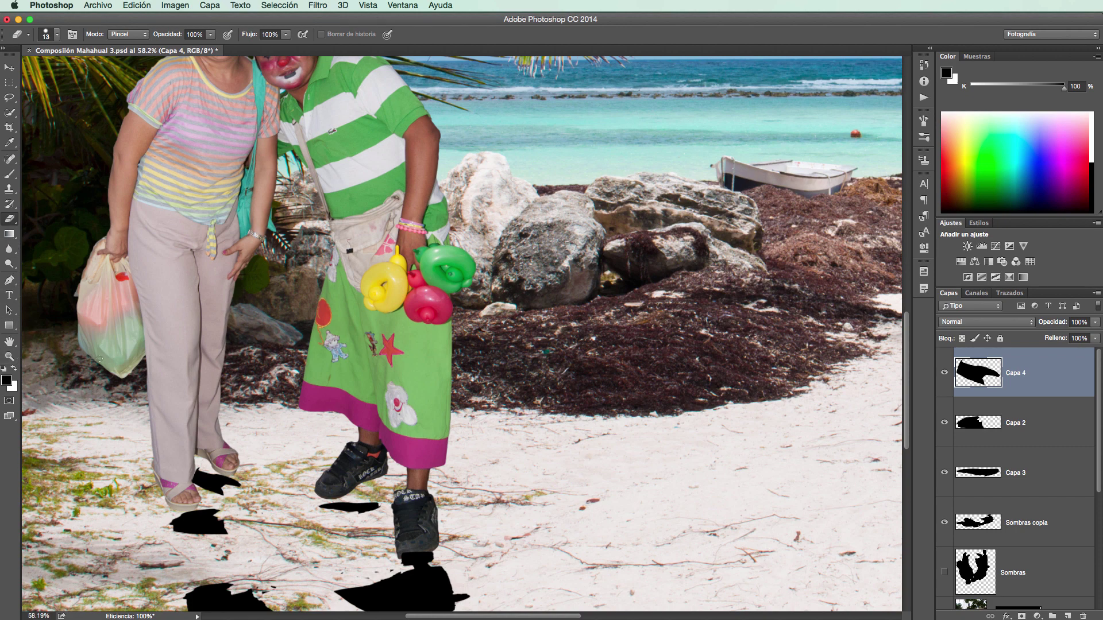
drag(242, 486, 246, 480)
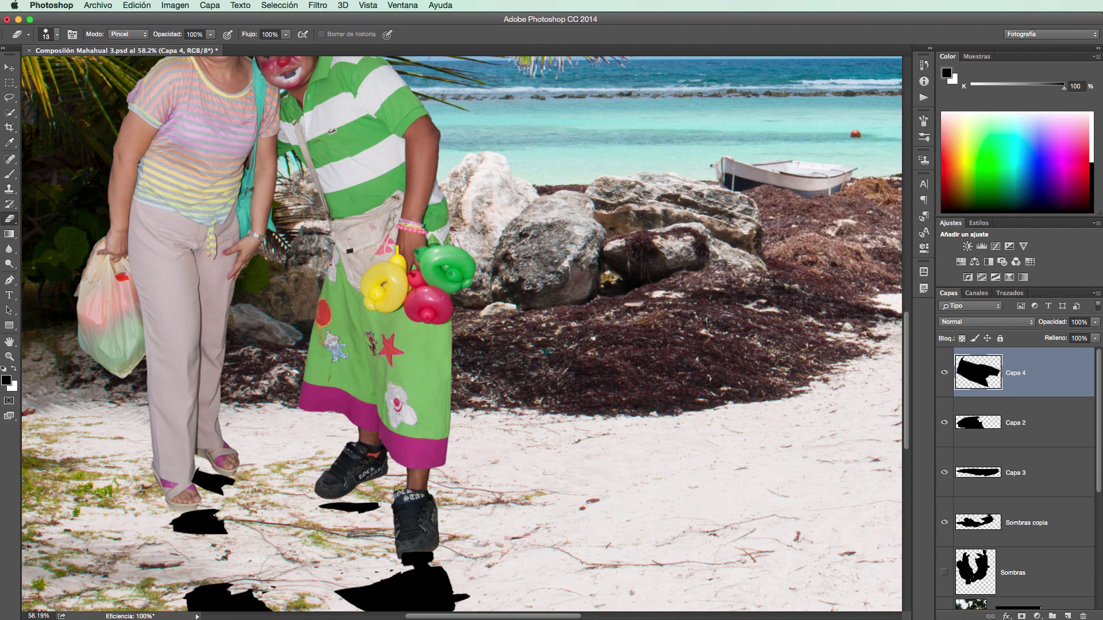
click(988, 430)
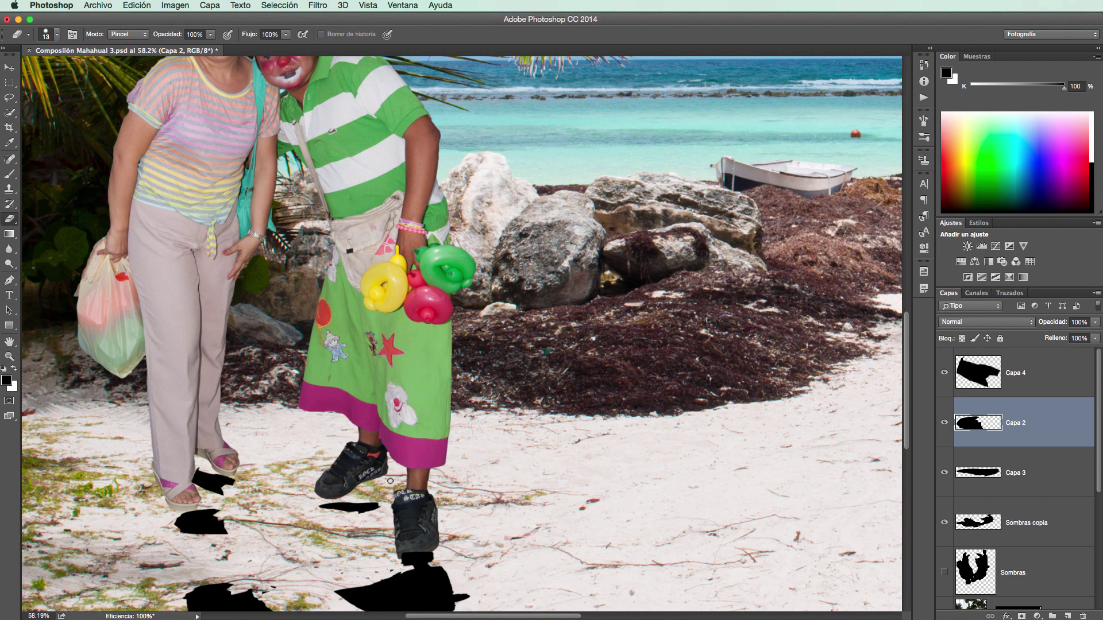
Step: On the Sombras copia layer, bring the shadows into view and set the Brush to 66 px
click(999, 526)
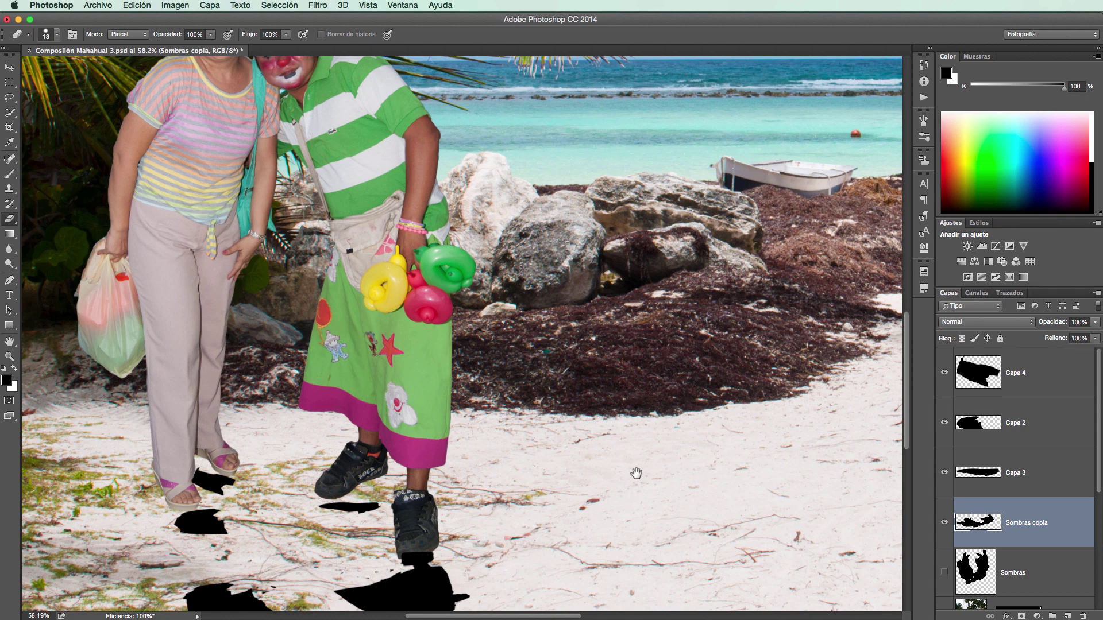
drag(636, 473, 647, 374)
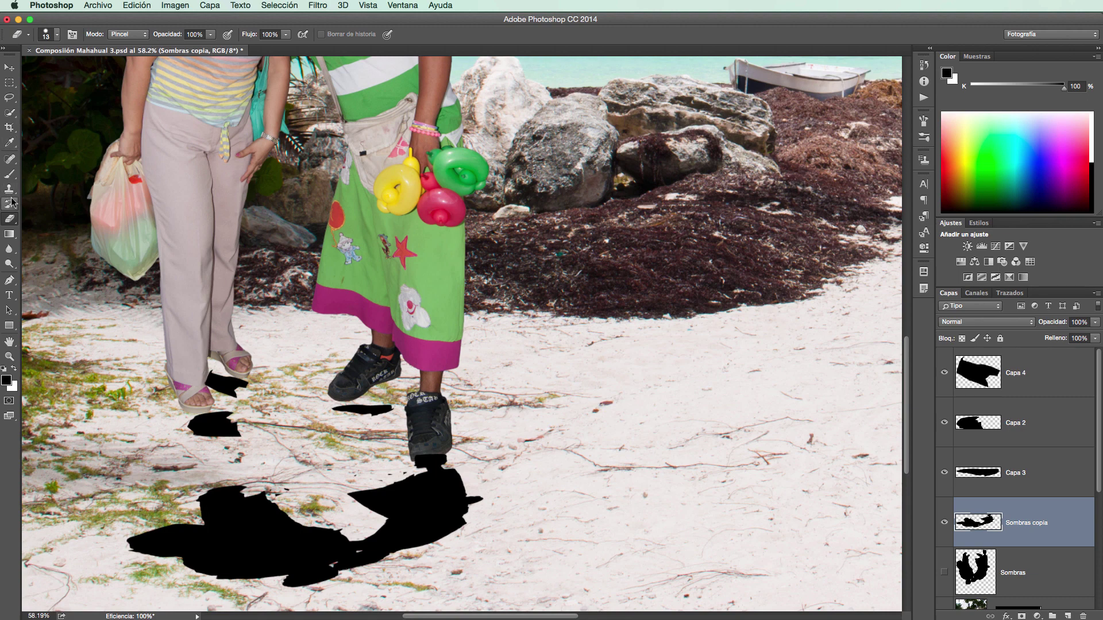
click(9, 173)
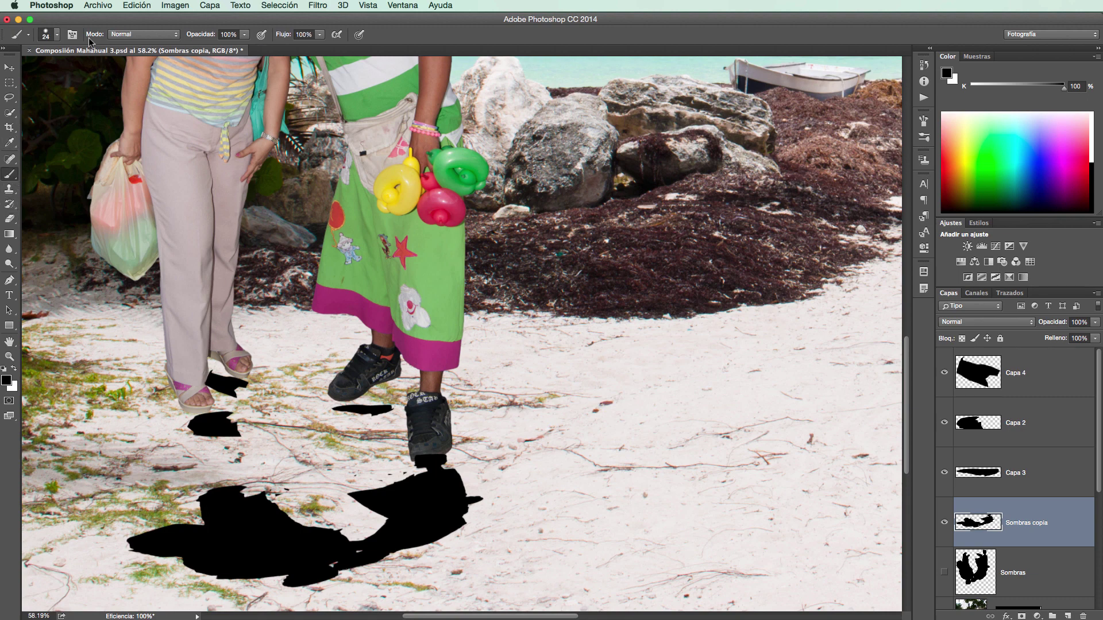
click(58, 35)
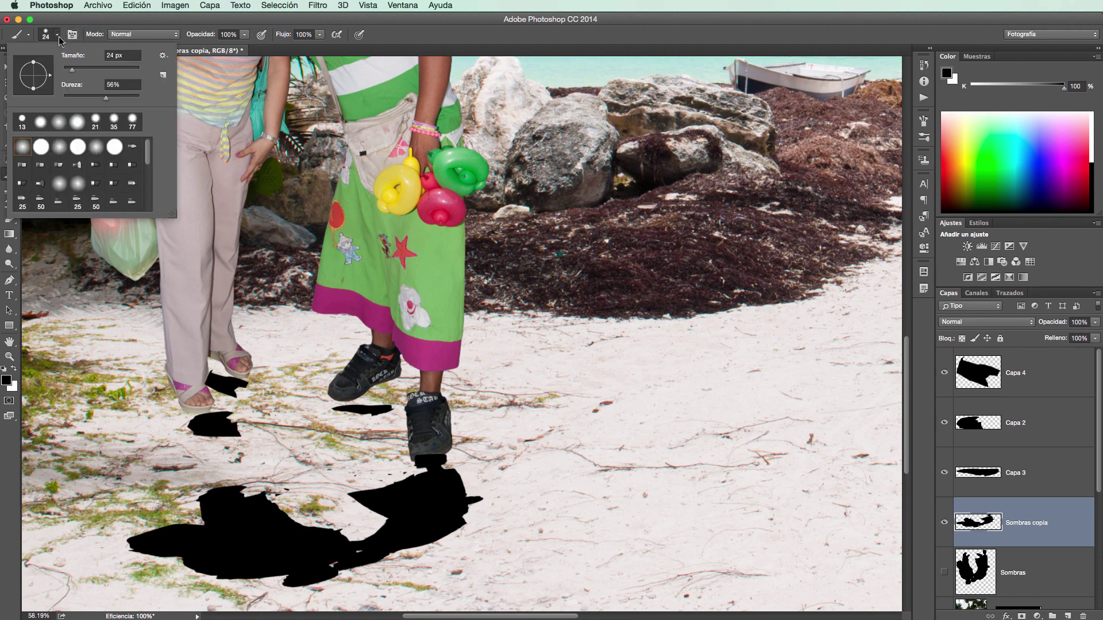
mouse_move(71, 70)
mouse_down()
mouse_move(88, 71)
mouse_move(76, 72)
mouse_up()
click(14, 454)
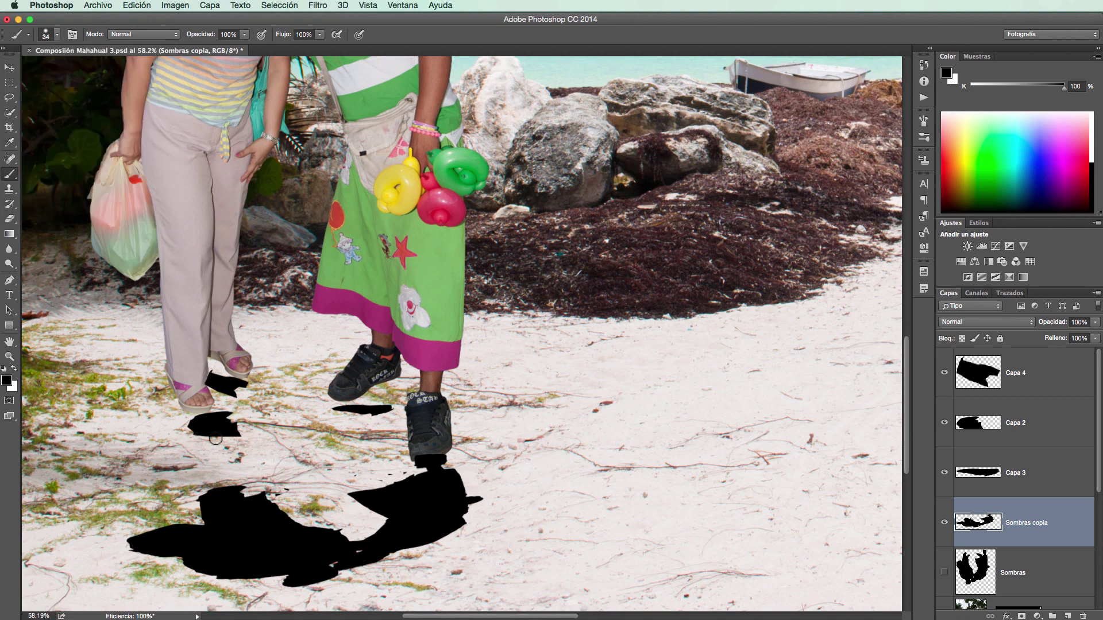
Step: Paint black shadow legs linking the sandal and the clown's shoe to the cast shadow
mouse_move(236, 487)
mouse_down()
mouse_move(235, 437)
mouse_move(225, 488)
mouse_move(218, 434)
mouse_move(213, 476)
mouse_move(212, 436)
mouse_move(203, 497)
mouse_move(198, 432)
mouse_move(201, 457)
mouse_move(209, 442)
mouse_move(214, 457)
mouse_move(204, 495)
mouse_move(190, 421)
mouse_up()
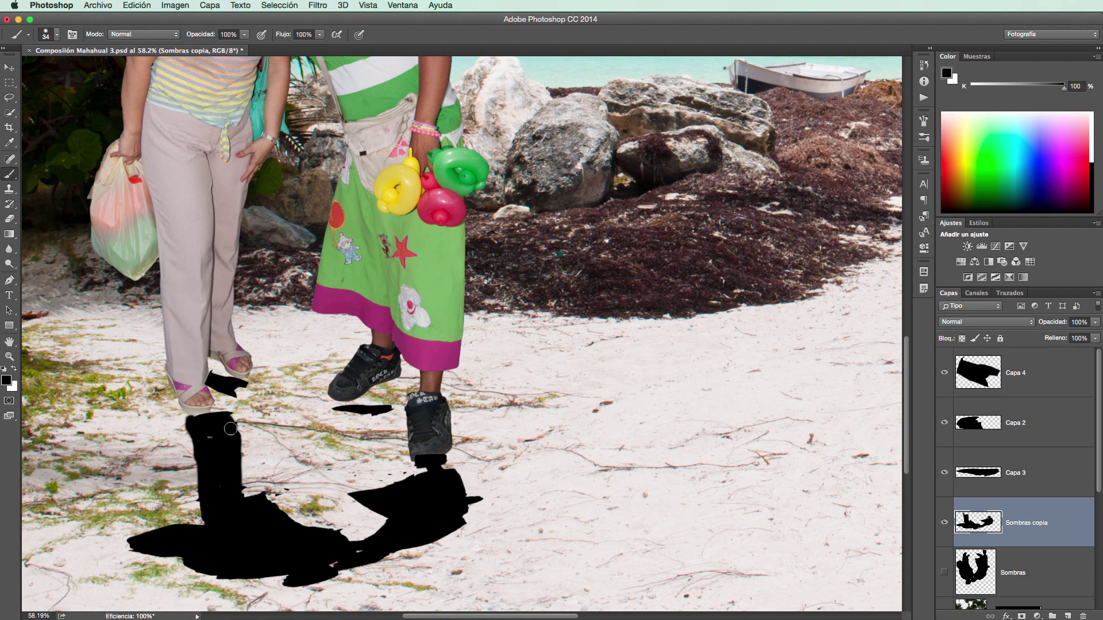
click(240, 393)
mouse_move(239, 393)
mouse_down()
mouse_move(260, 497)
mouse_move(245, 388)
mouse_move(264, 499)
mouse_move(250, 389)
mouse_move(246, 478)
mouse_move(227, 418)
mouse_up()
mouse_move(239, 463)
mouse_down()
mouse_move(239, 493)
mouse_move(251, 477)
mouse_move(247, 487)
mouse_up()
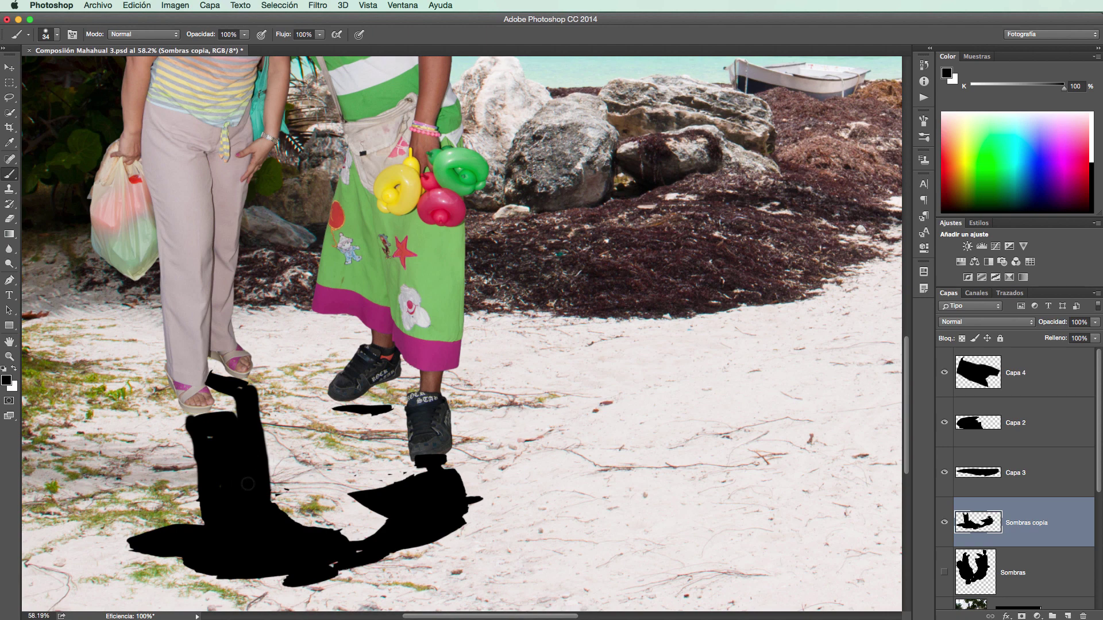
mouse_move(359, 412)
mouse_down()
mouse_move(379, 484)
mouse_move(360, 416)
mouse_move(384, 417)
mouse_move(392, 486)
mouse_move(368, 416)
mouse_move(381, 476)
mouse_up()
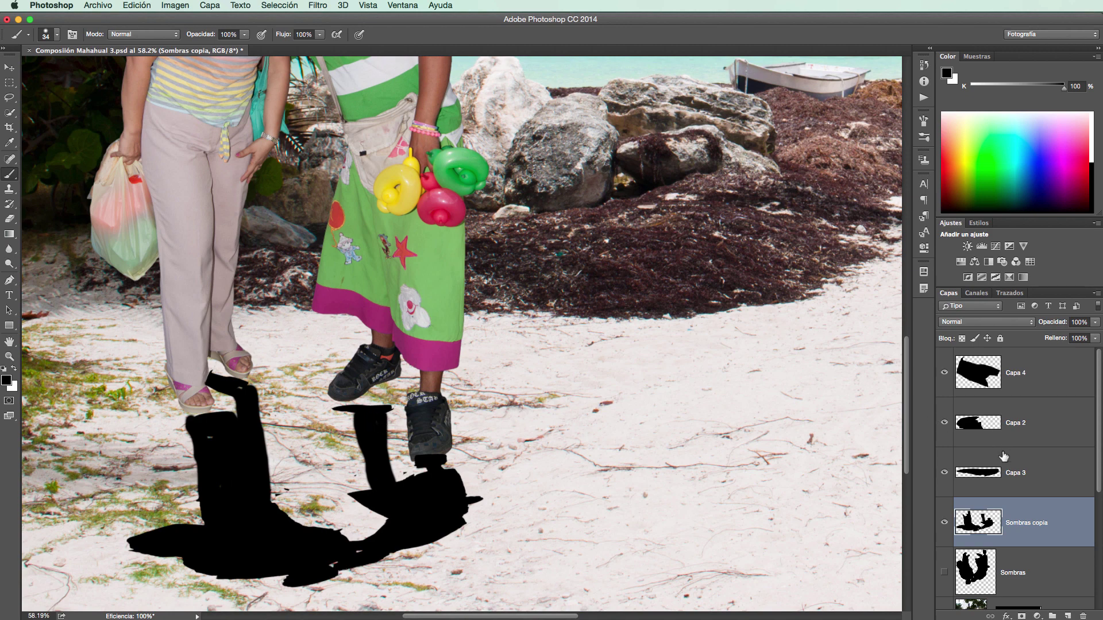
Step: Rotate the Capa 3 shadow strip about -13° under the clown's shoe
click(1002, 472)
key(super+t)
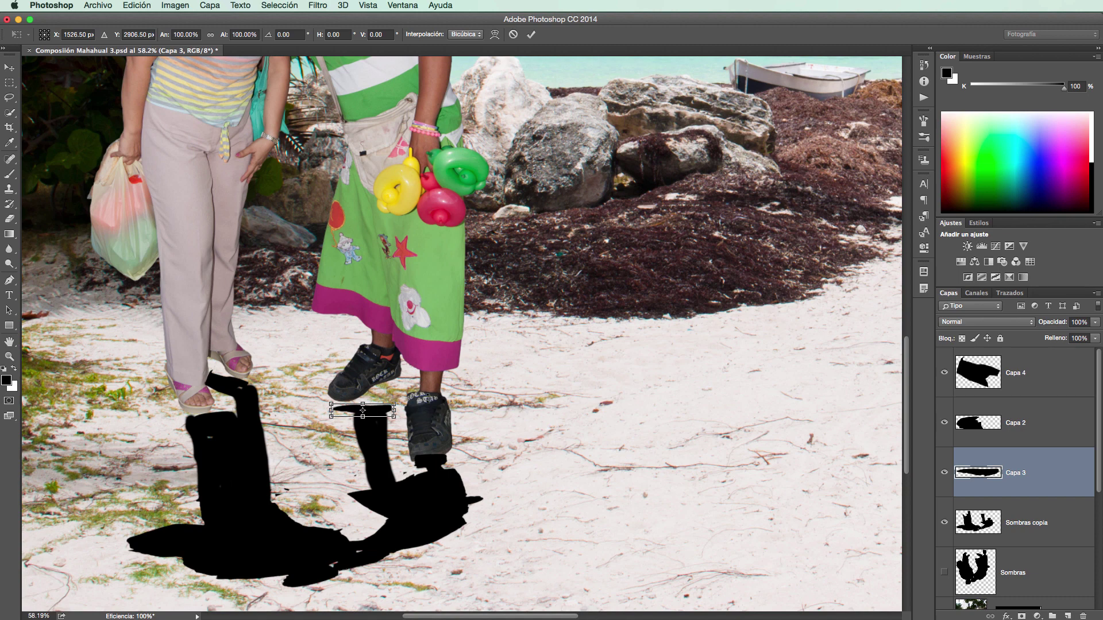
drag(404, 400, 376, 409)
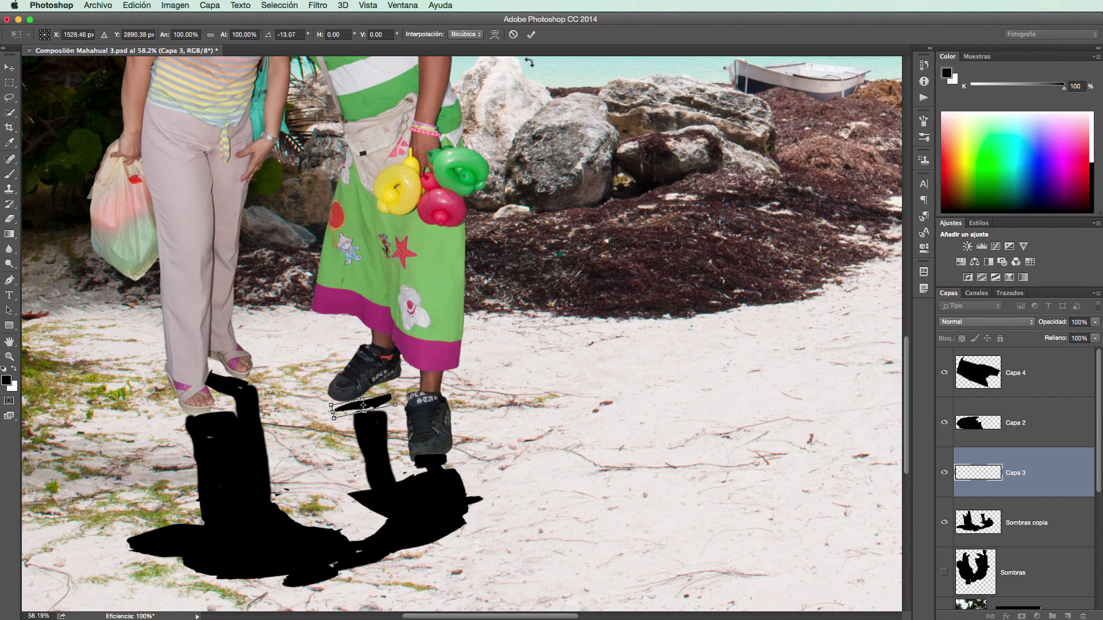
click(530, 35)
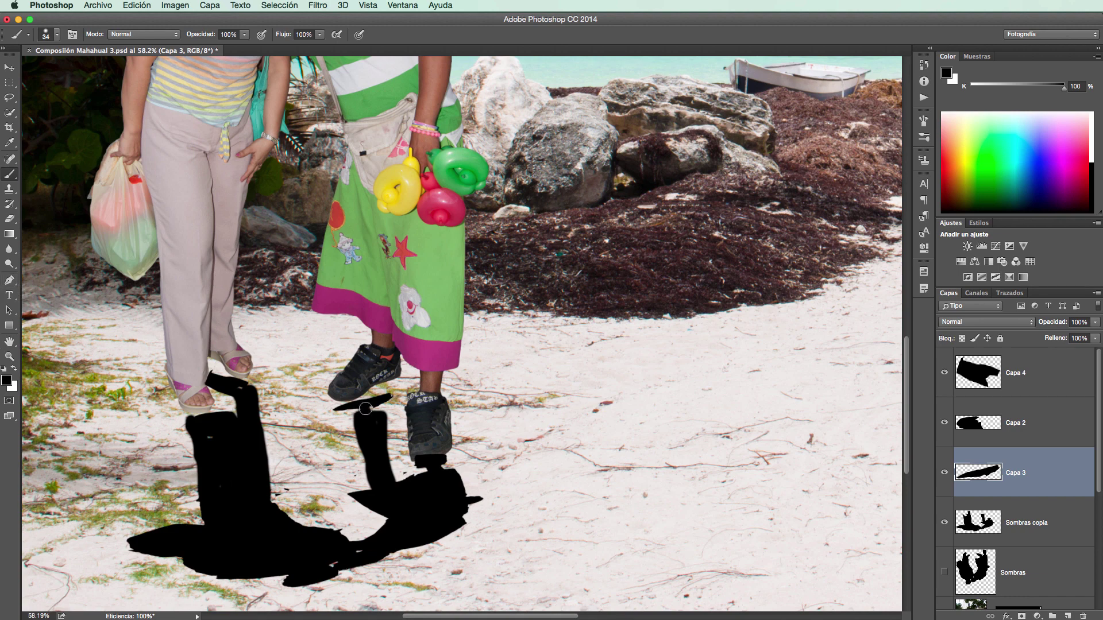
Step: Brush black over the gaps where the shadow pieces join, then fit the image on screen
mouse_move(366, 408)
mouse_down()
mouse_move(385, 404)
mouse_move(355, 411)
mouse_up()
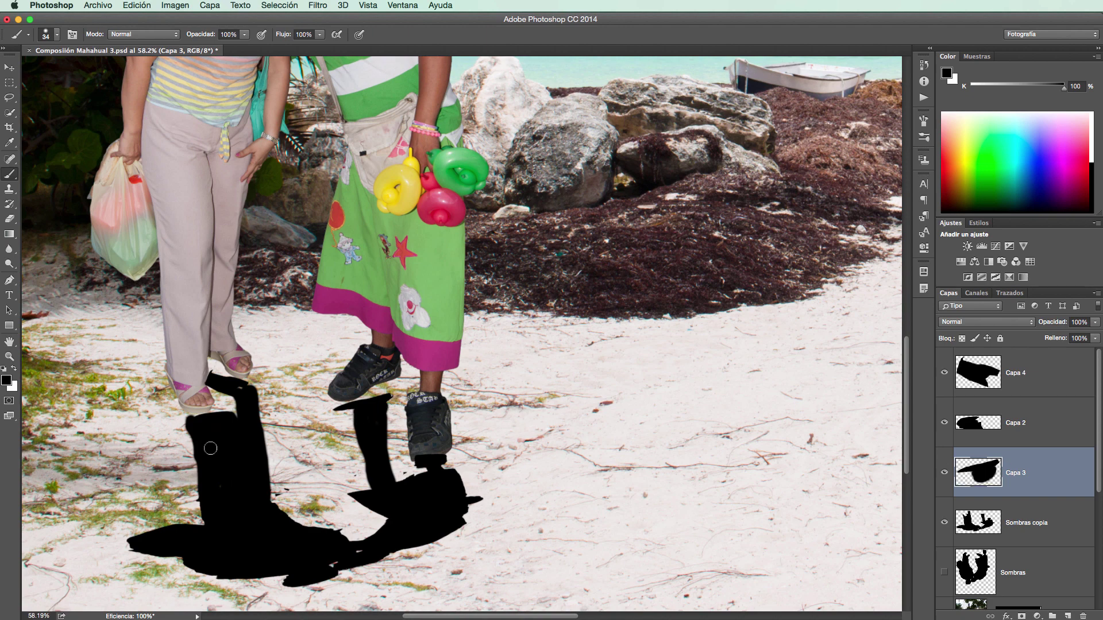
drag(229, 425, 236, 396)
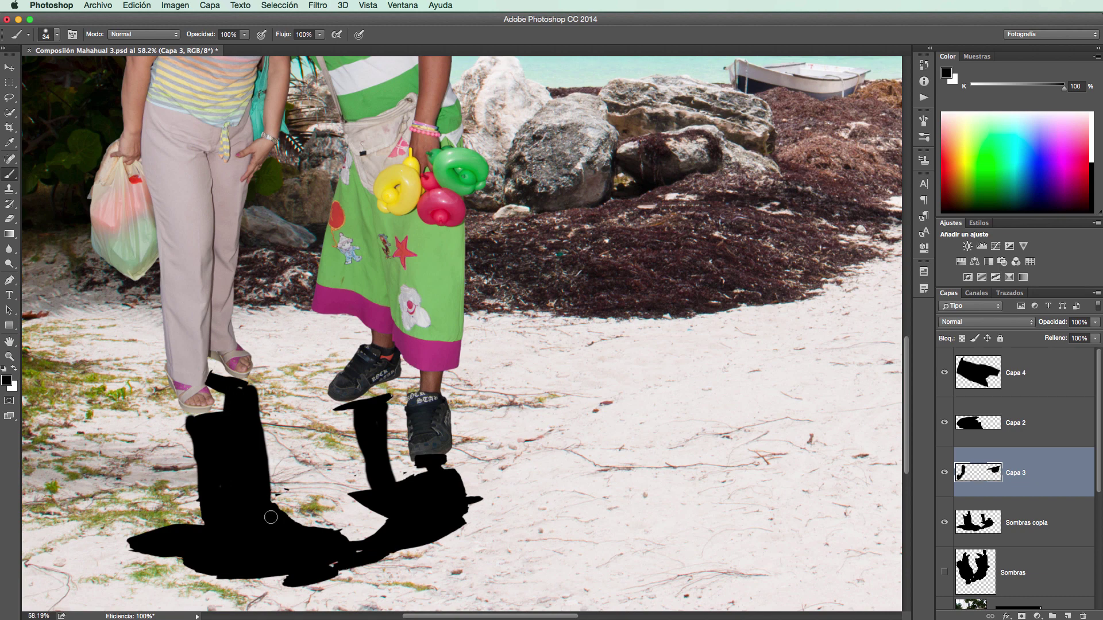
double_click(8, 343)
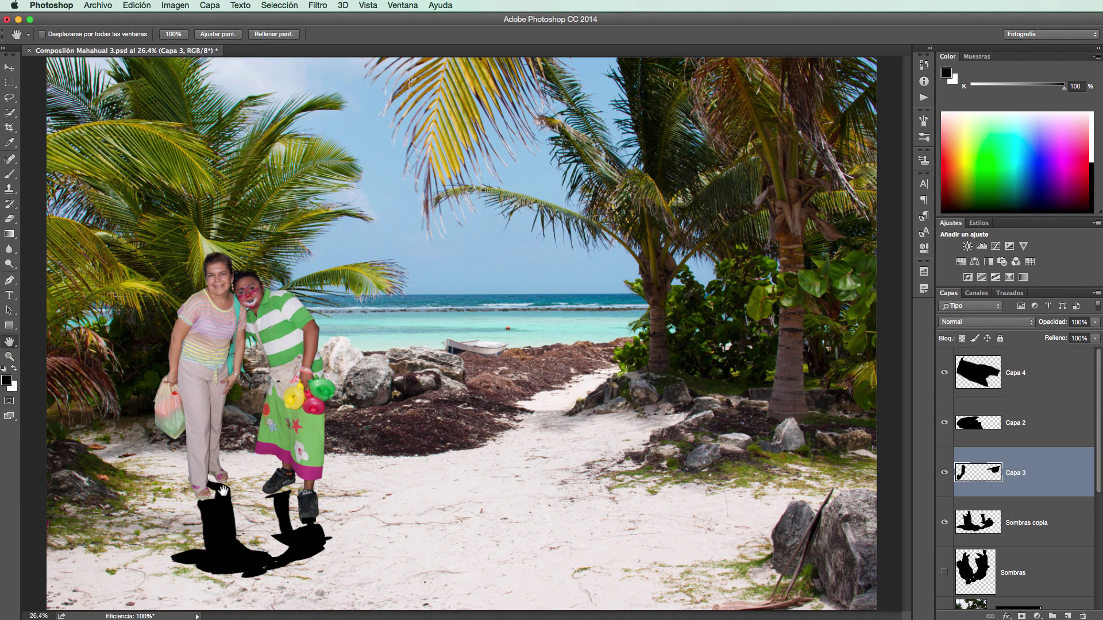
Step: Zoom in on the woman's feet and erase the top-left spike of the Capa 4 shadow
click(9, 357)
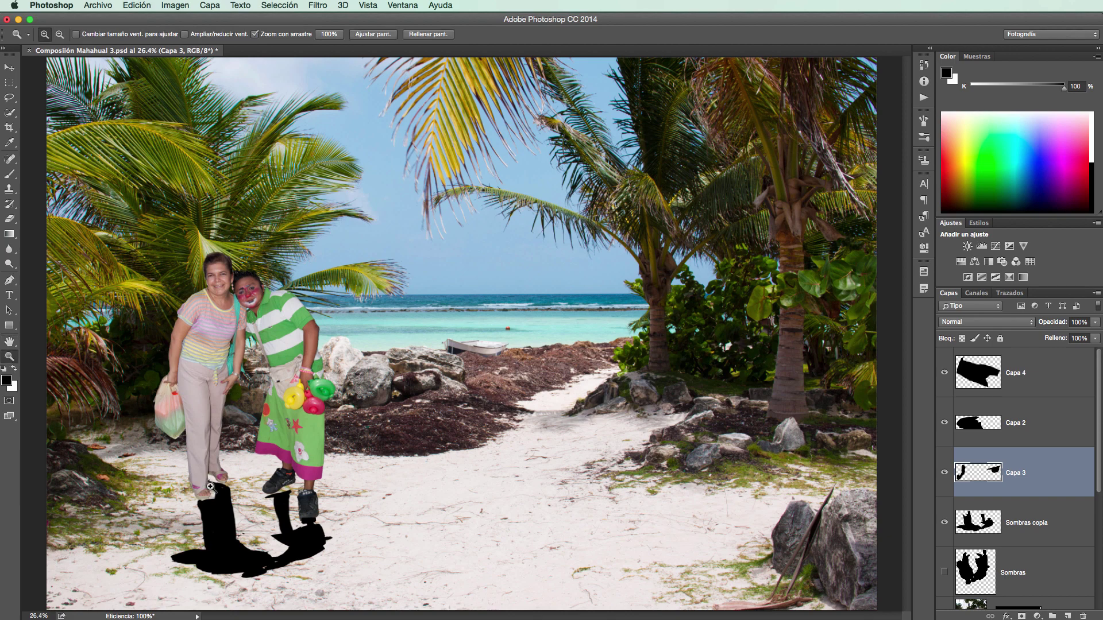
drag(211, 487, 210, 486)
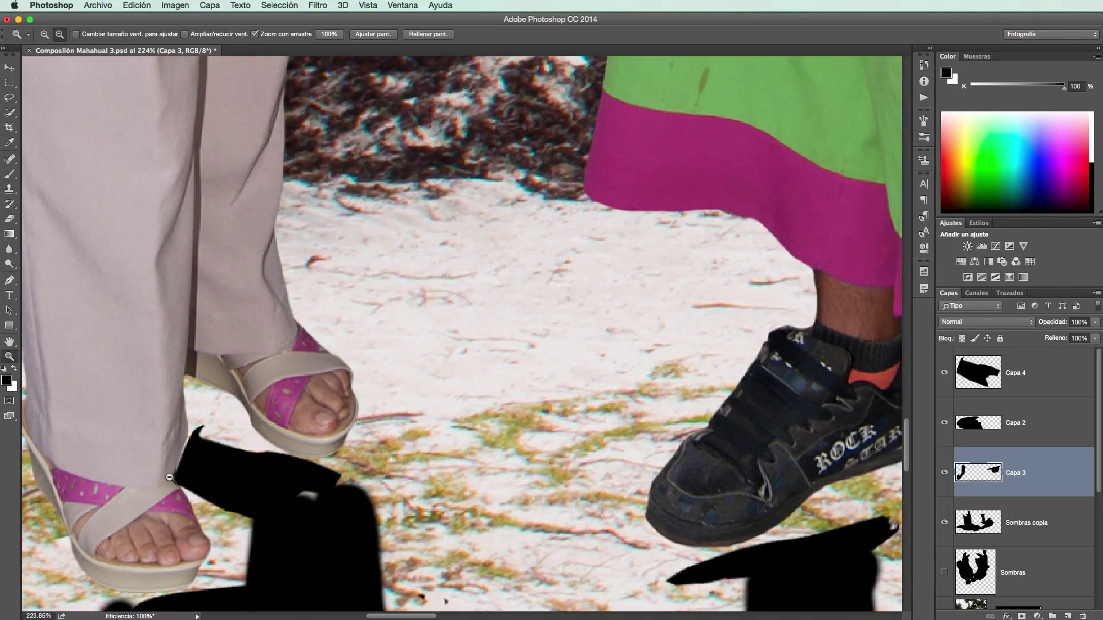
click(964, 380)
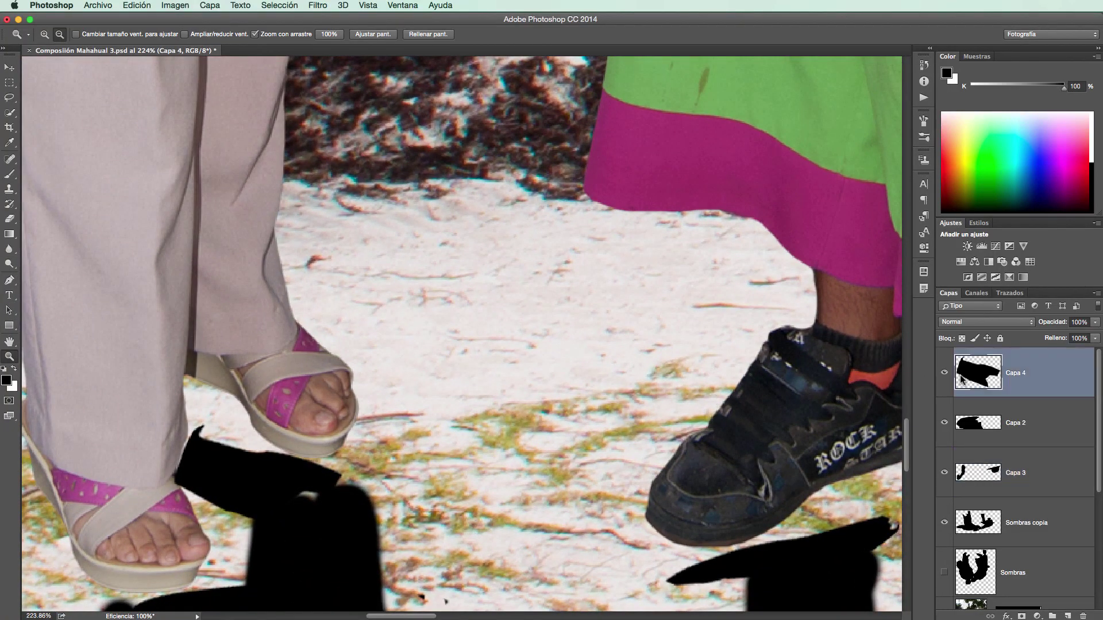
click(11, 219)
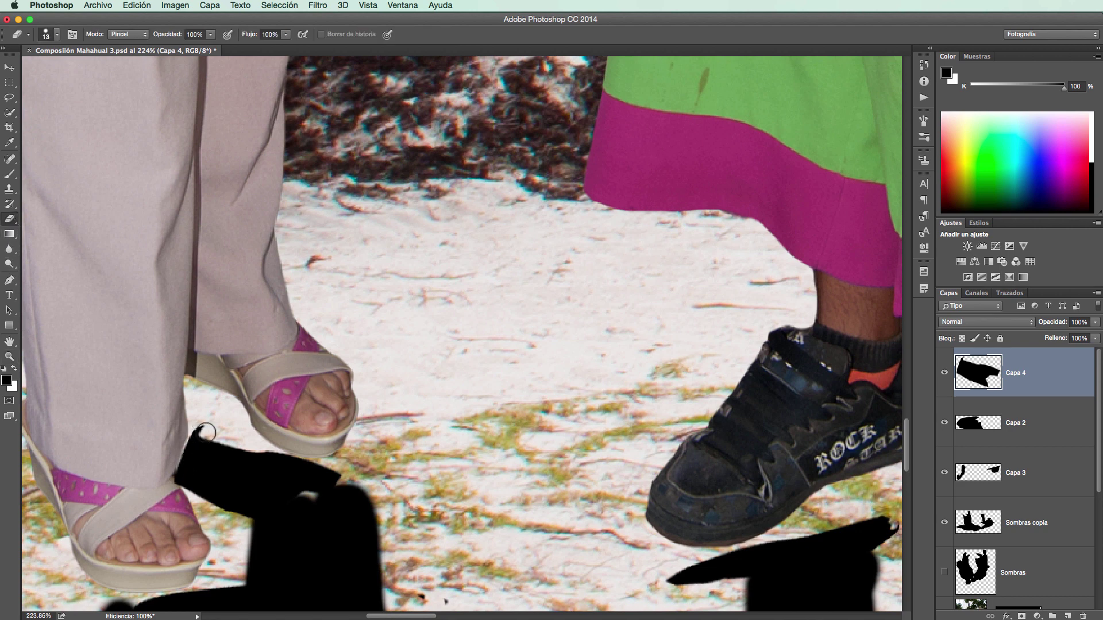
mouse_move(215, 437)
mouse_down()
mouse_move(179, 443)
mouse_move(181, 475)
mouse_move(167, 469)
mouse_move(170, 484)
mouse_move(168, 471)
mouse_move(179, 485)
mouse_move(169, 470)
mouse_move(197, 491)
mouse_move(307, 522)
mouse_move(310, 500)
mouse_up()
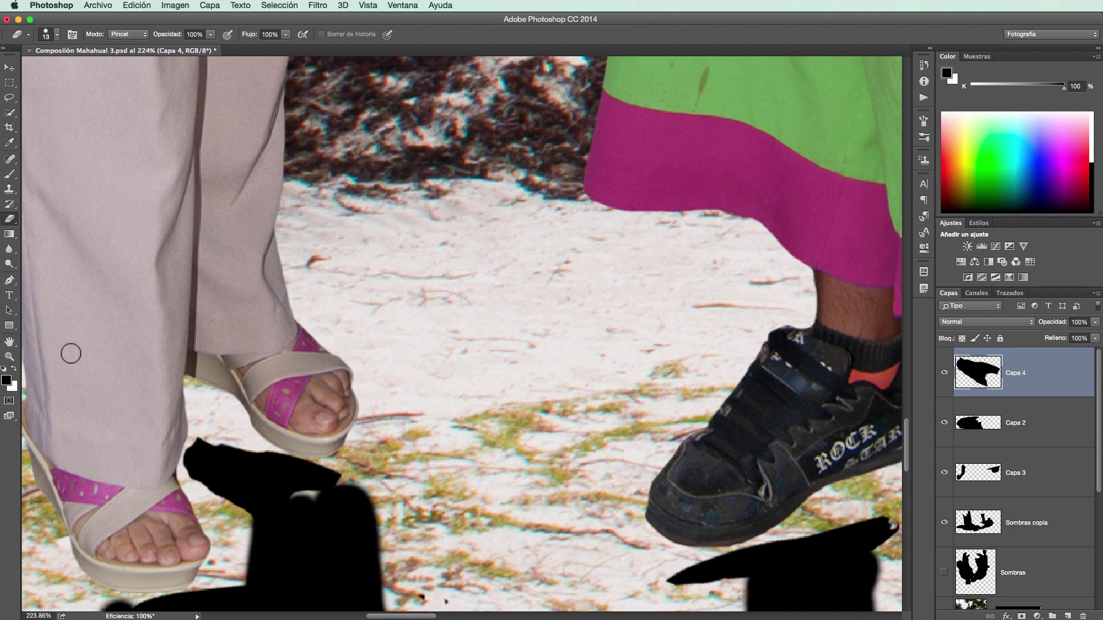
Step: Brush black over the notch under the sandal, then touch up the top edge with a smaller brush
click(9, 176)
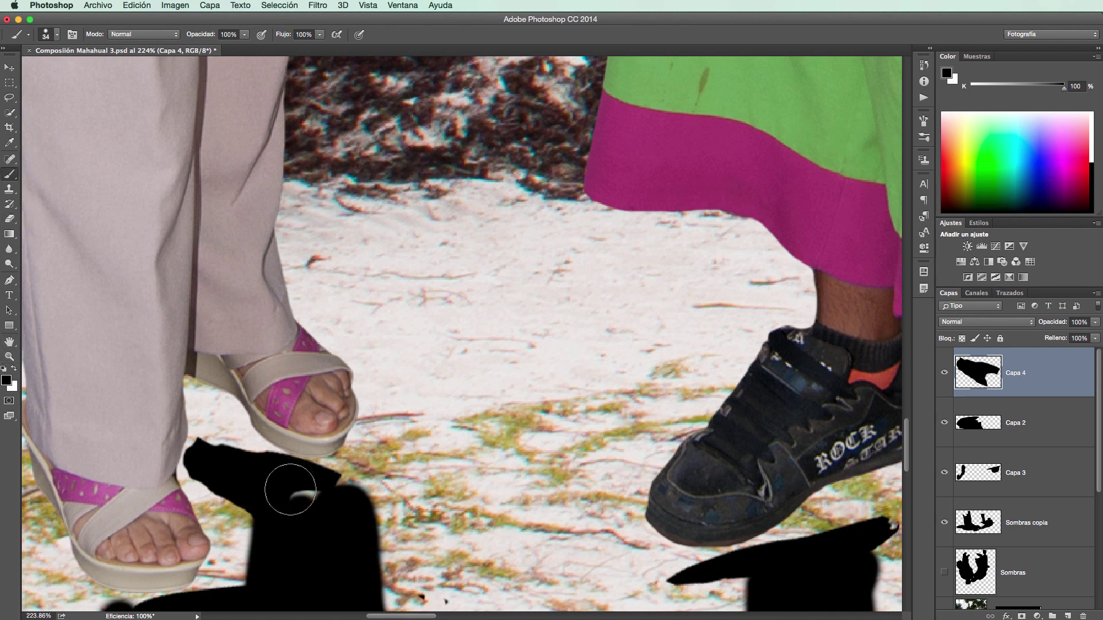
mouse_move(291, 472)
mouse_down()
mouse_move(309, 505)
mouse_move(328, 505)
mouse_move(328, 490)
mouse_move(338, 498)
mouse_move(326, 518)
mouse_move(264, 471)
mouse_up()
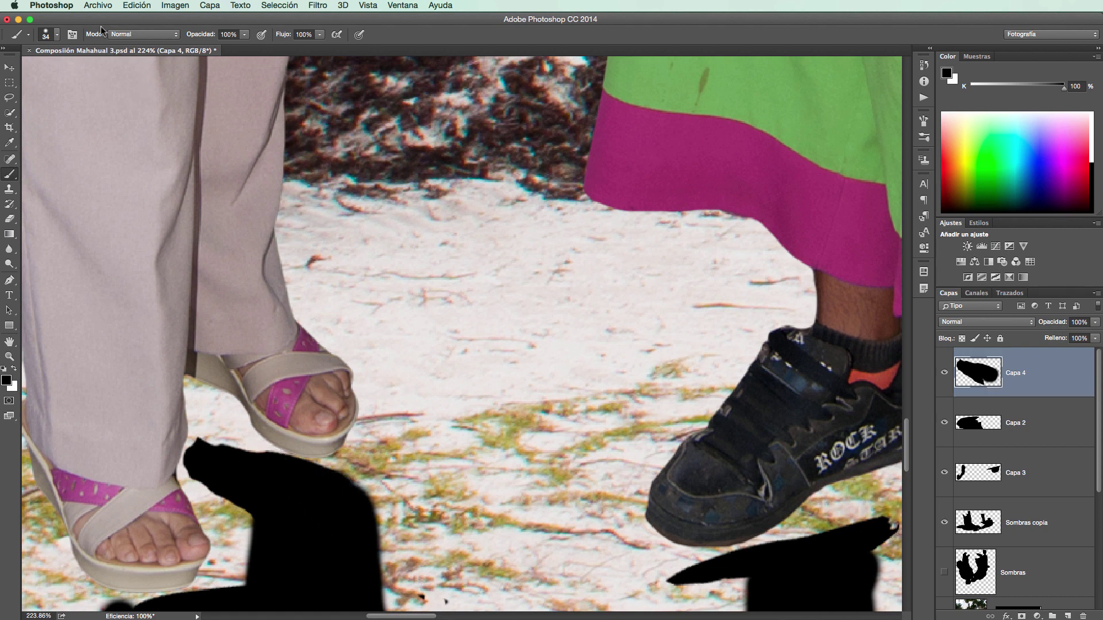
click(57, 35)
drag(70, 71, 69, 73)
mouse_move(234, 438)
mouse_down()
mouse_move(205, 441)
mouse_move(272, 458)
mouse_move(282, 480)
mouse_move(329, 464)
mouse_move(344, 471)
mouse_move(293, 471)
mouse_move(341, 471)
mouse_move(364, 507)
mouse_up()
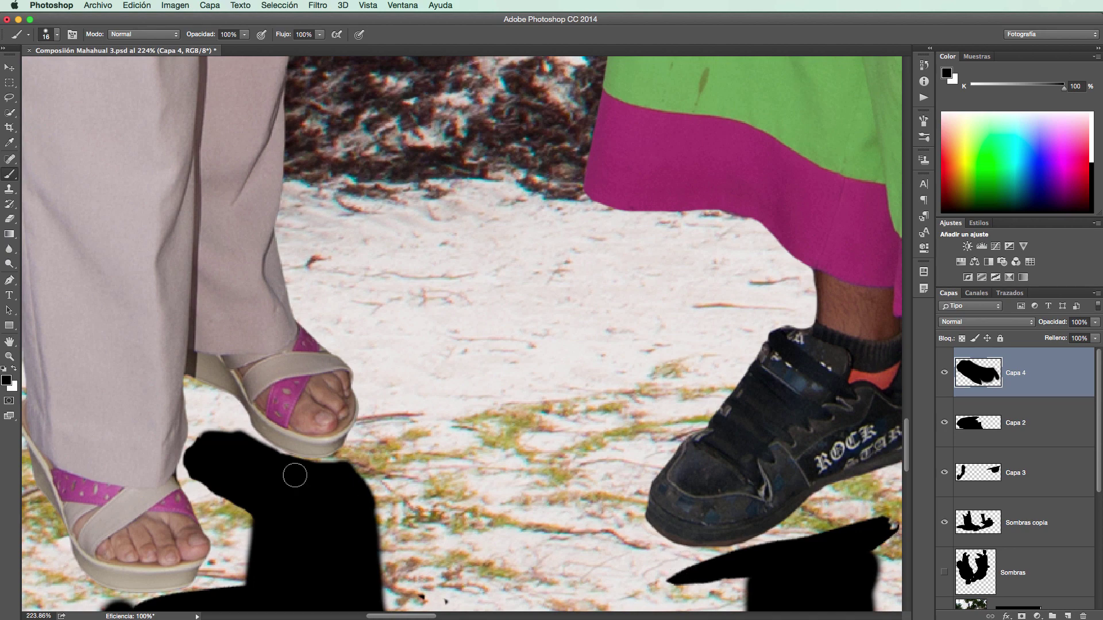
Step: Fit the whole composite on screen and select the Sombras copia layer
double_click(10, 343)
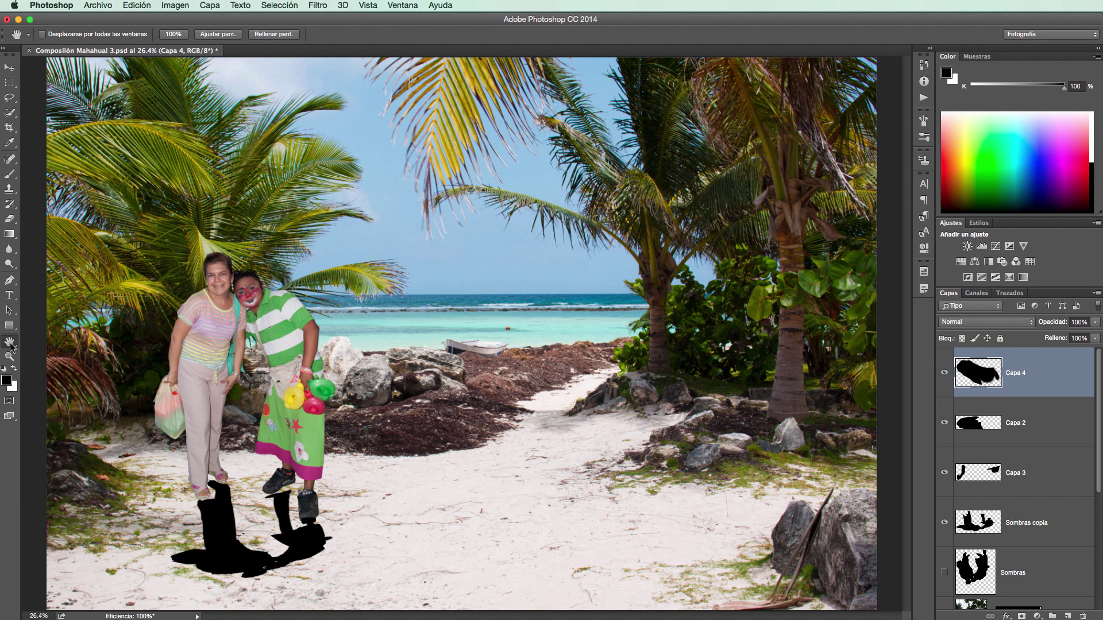
click(992, 528)
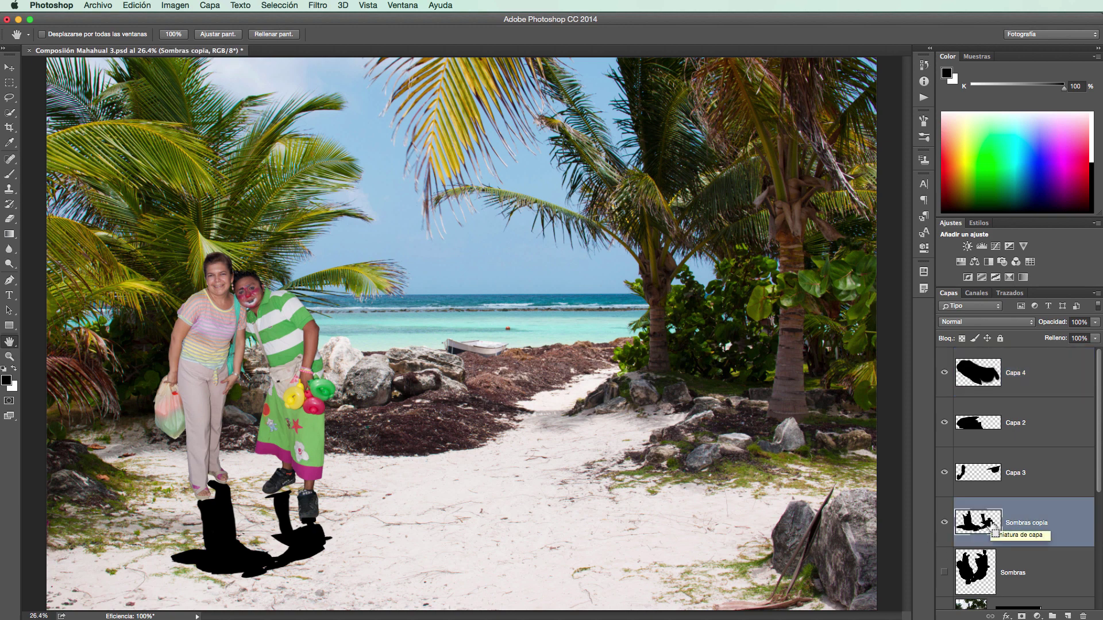
Step: Free Transform the Sombras copia shadow, squashing and rotating it across the sand, then commit
key(super+t)
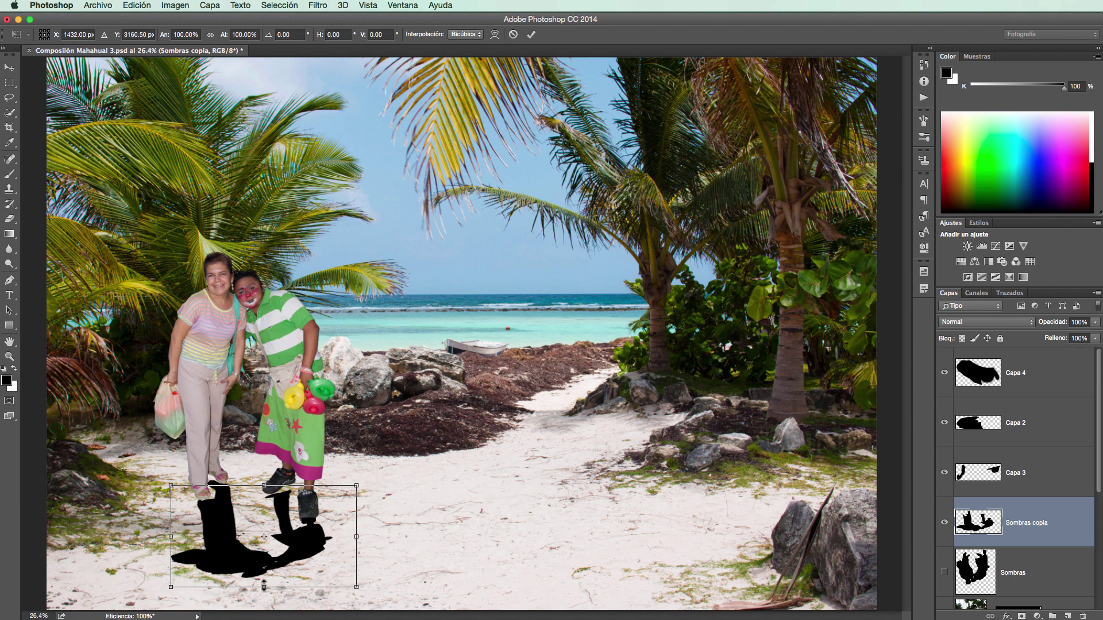
drag(263, 587, 263, 562)
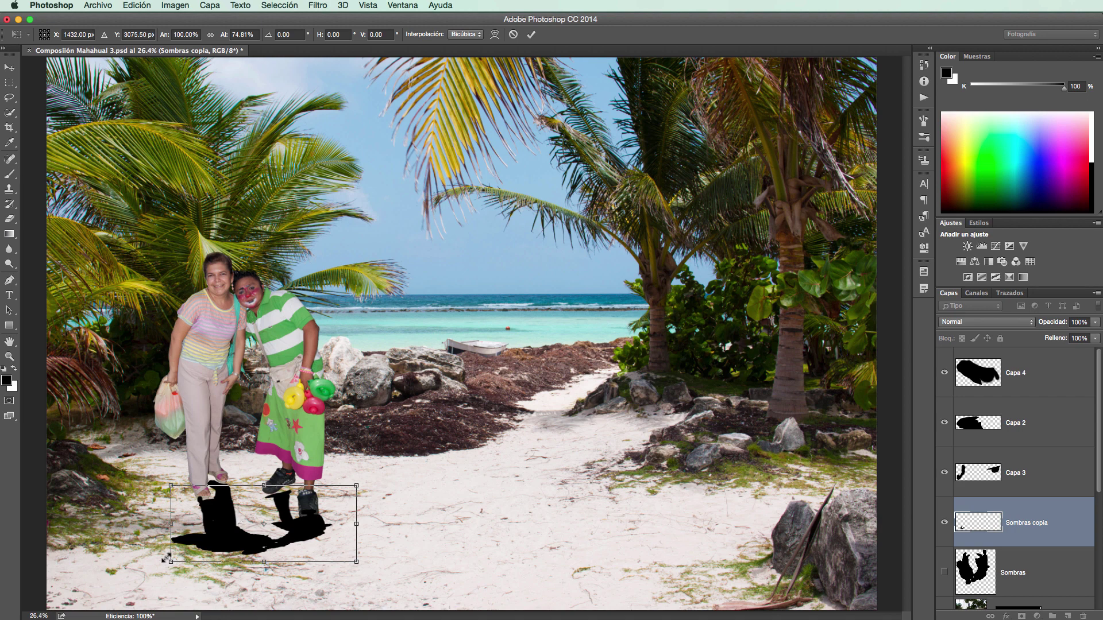
drag(165, 563, 165, 572)
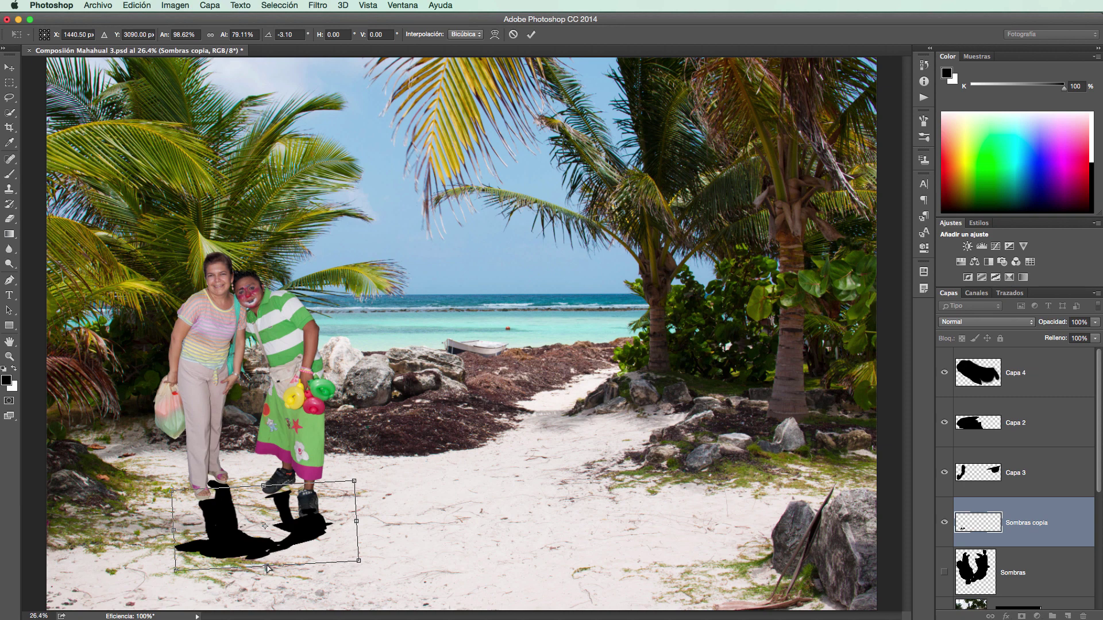
drag(267, 569, 267, 573)
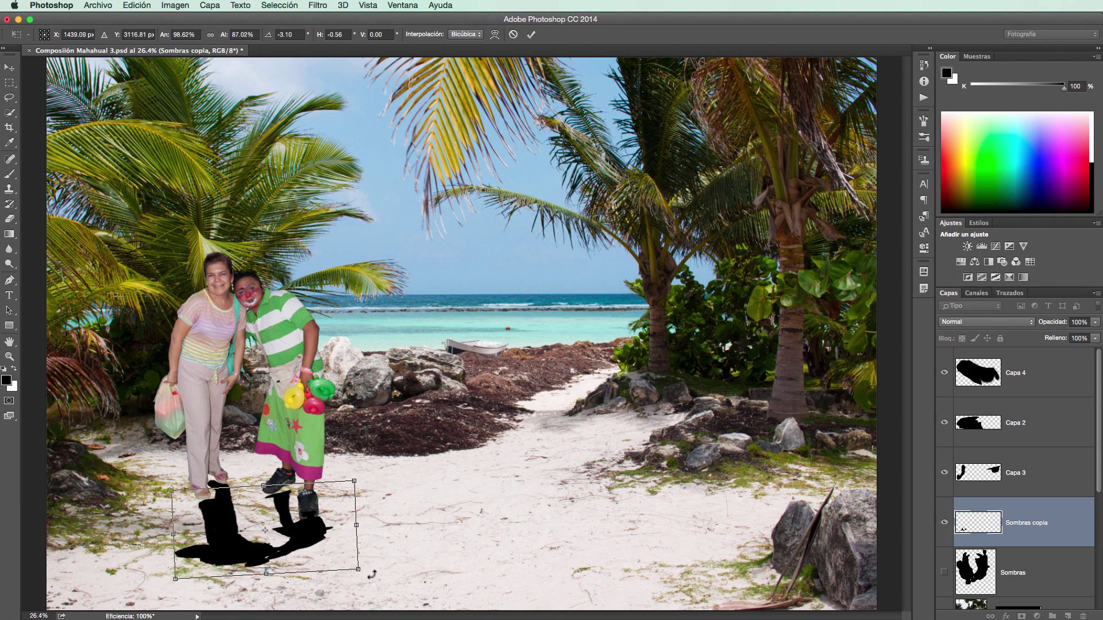
drag(366, 572, 364, 568)
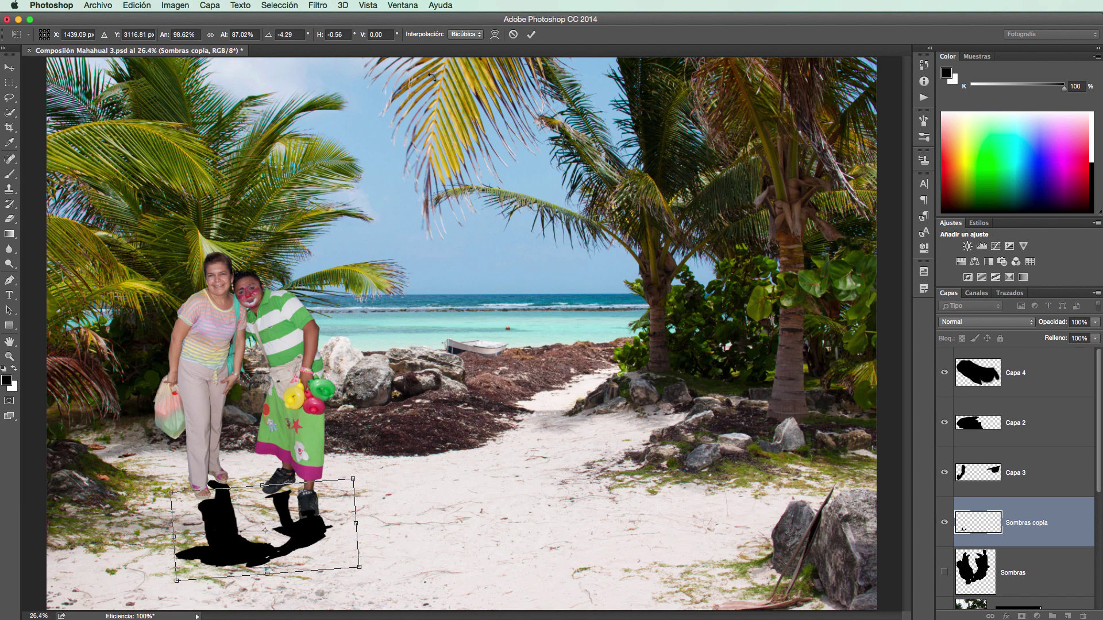
click(530, 34)
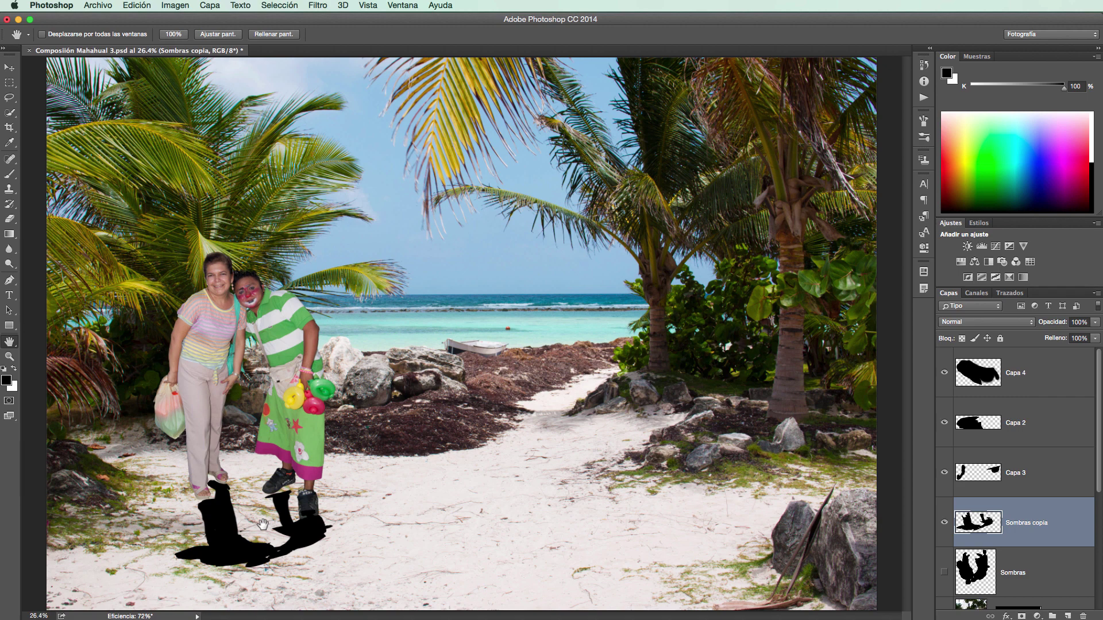
Step: Select Capa 4 through Sombras copia and move them below the Sombras layer
key(v)
click(1081, 452)
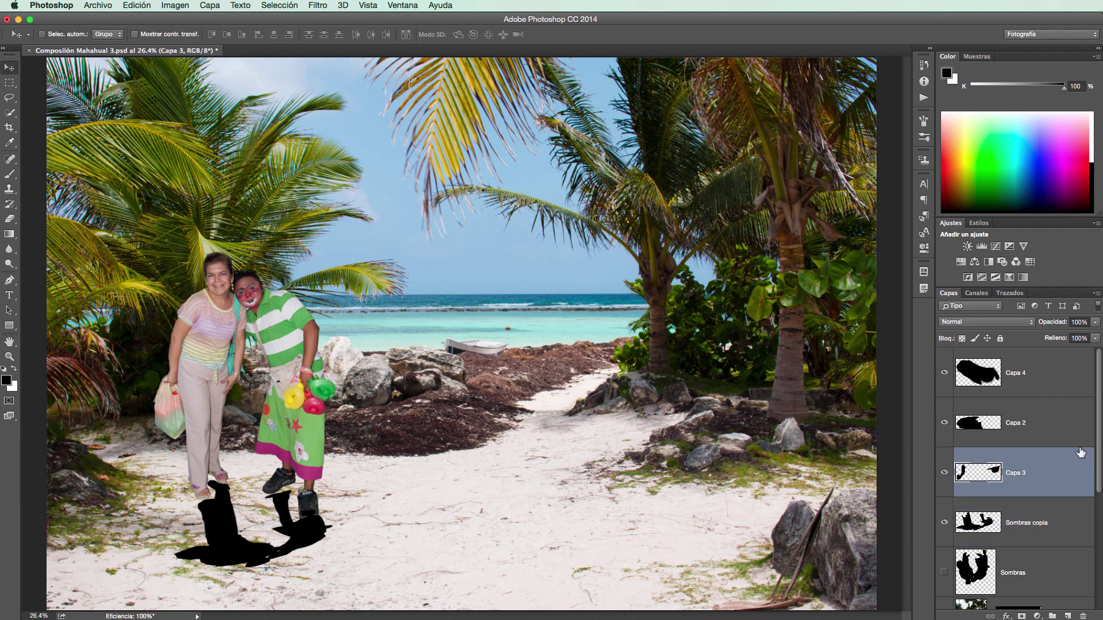
click(1056, 521)
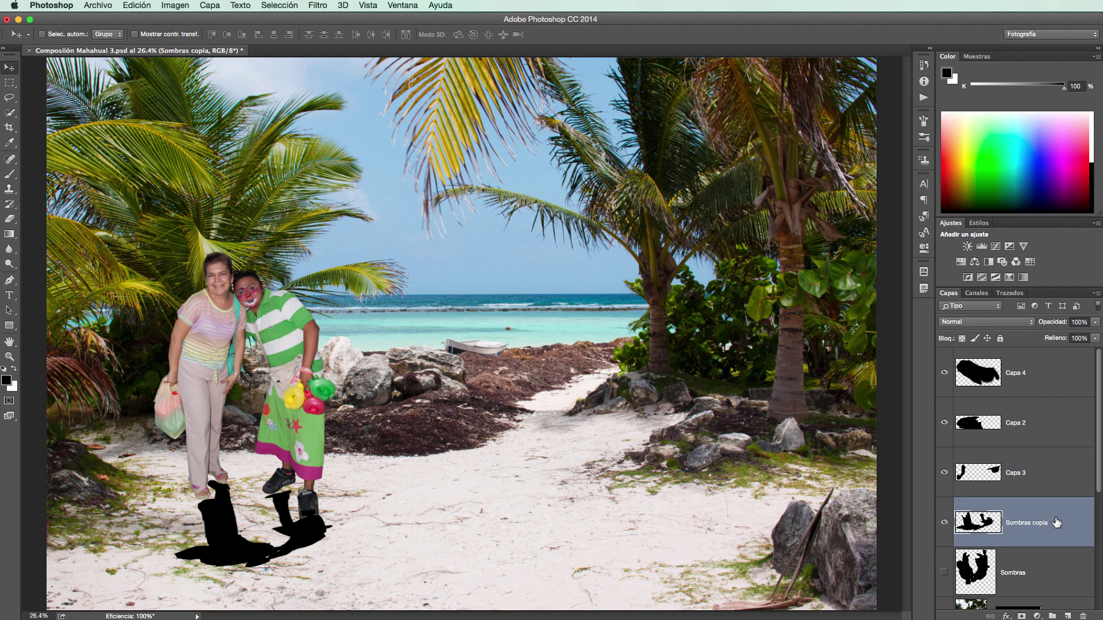
click(1041, 377)
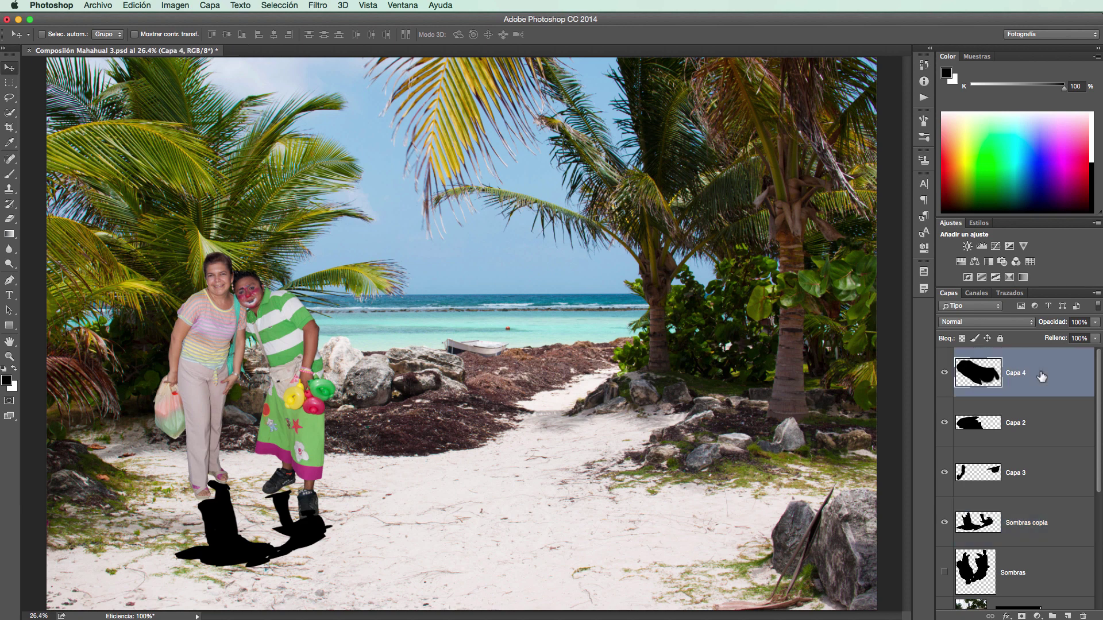
shift+click(1057, 521)
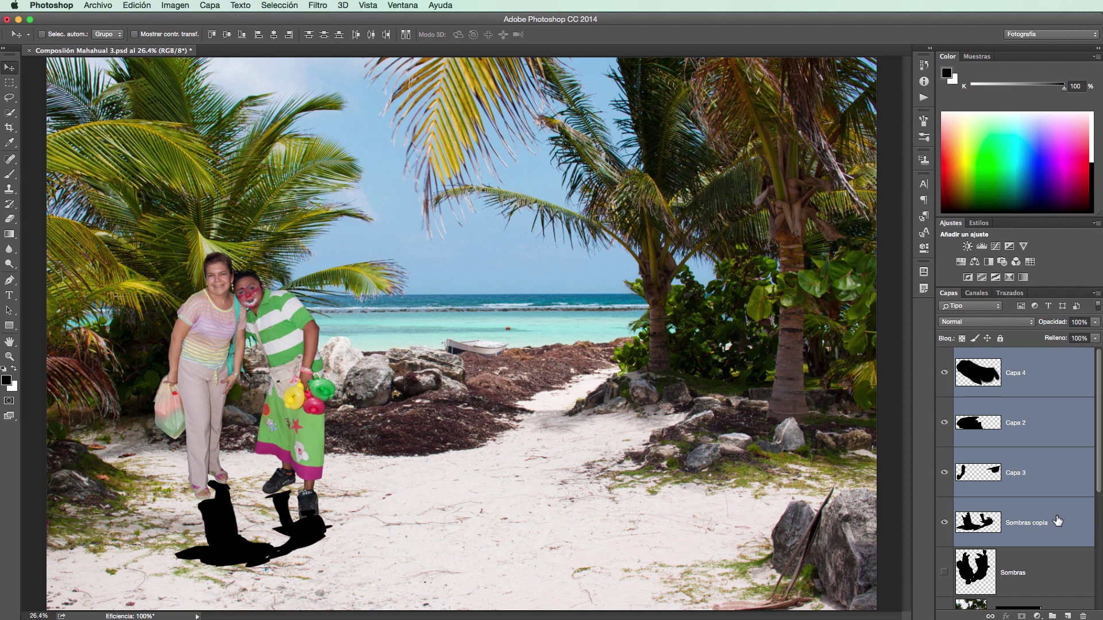
drag(1057, 521, 1051, 603)
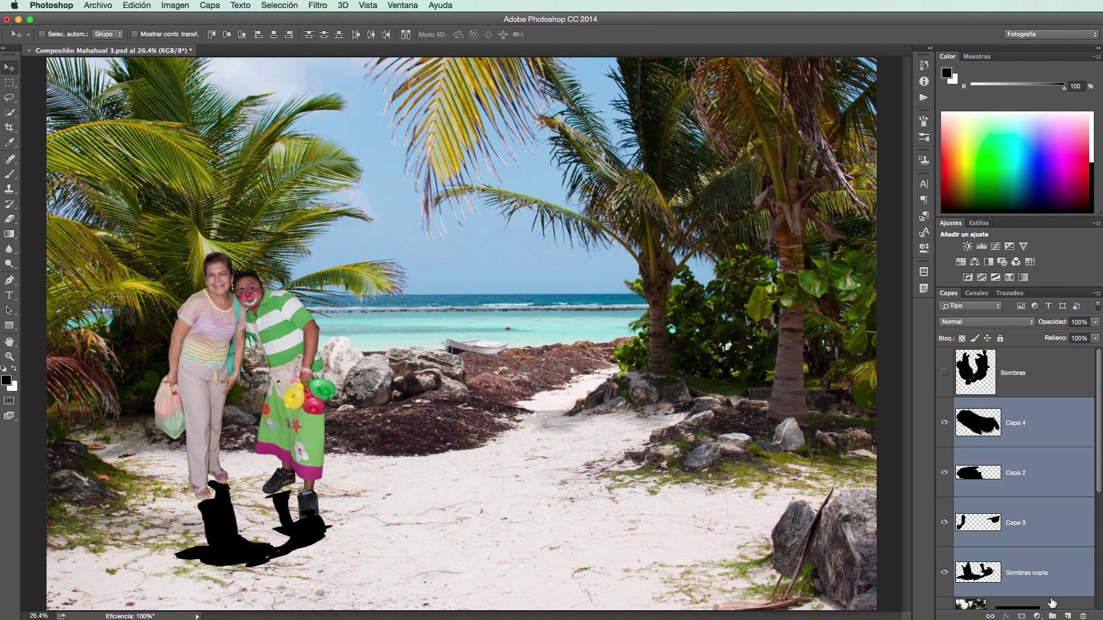
Step: Reposition the four shadows on the canvas so they sit beneath the people's feet
scroll(1051, 602, down, 2)
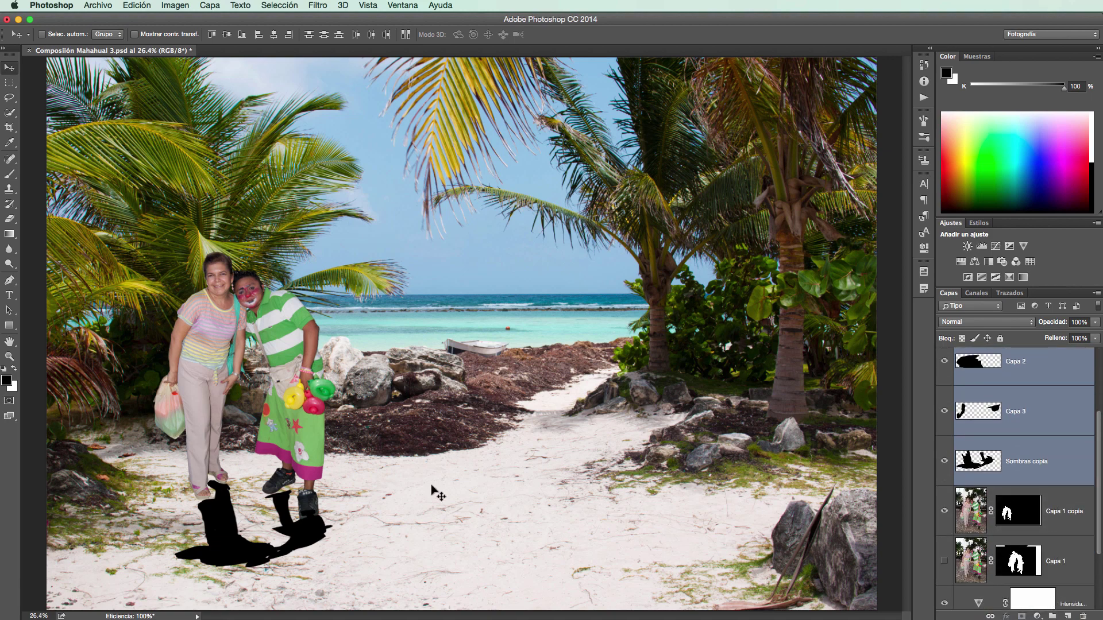
drag(293, 529, 308, 556)
key(ctrl+alt+e)
drag(448, 443, 416, 415)
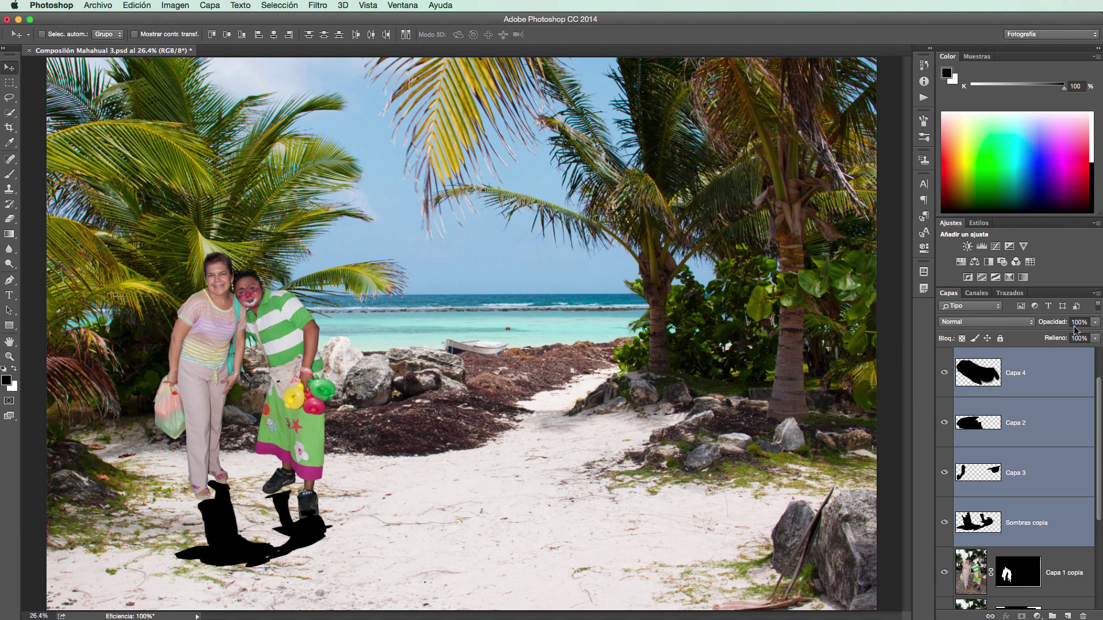
Step: Set the four shadow layers to 37% opacity, then select only Sombras copia
click(1093, 322)
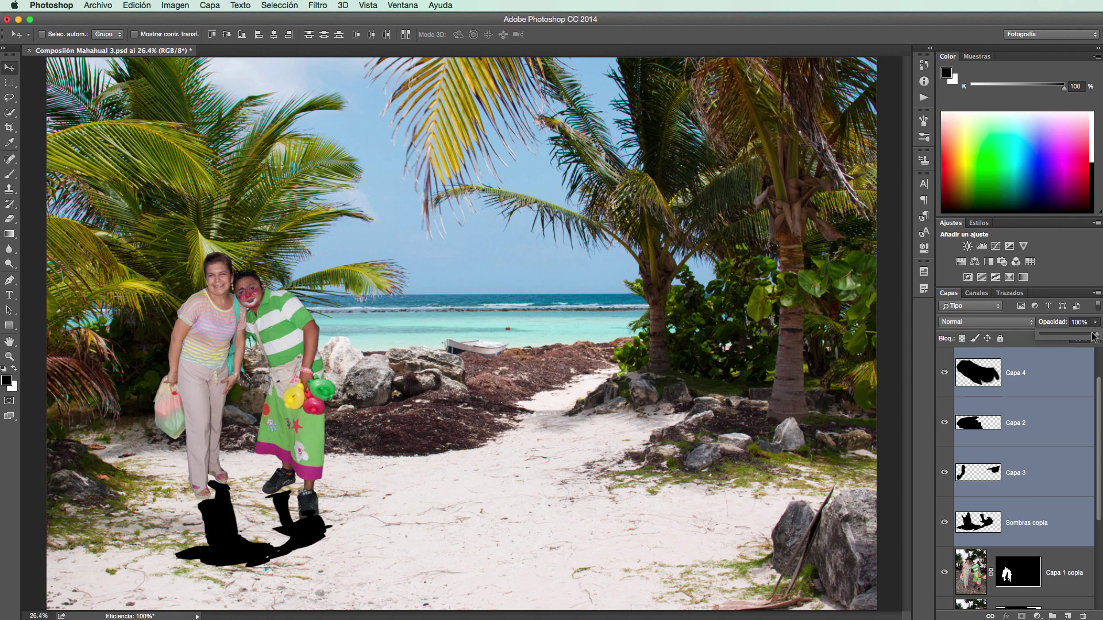
drag(1094, 336, 1072, 339)
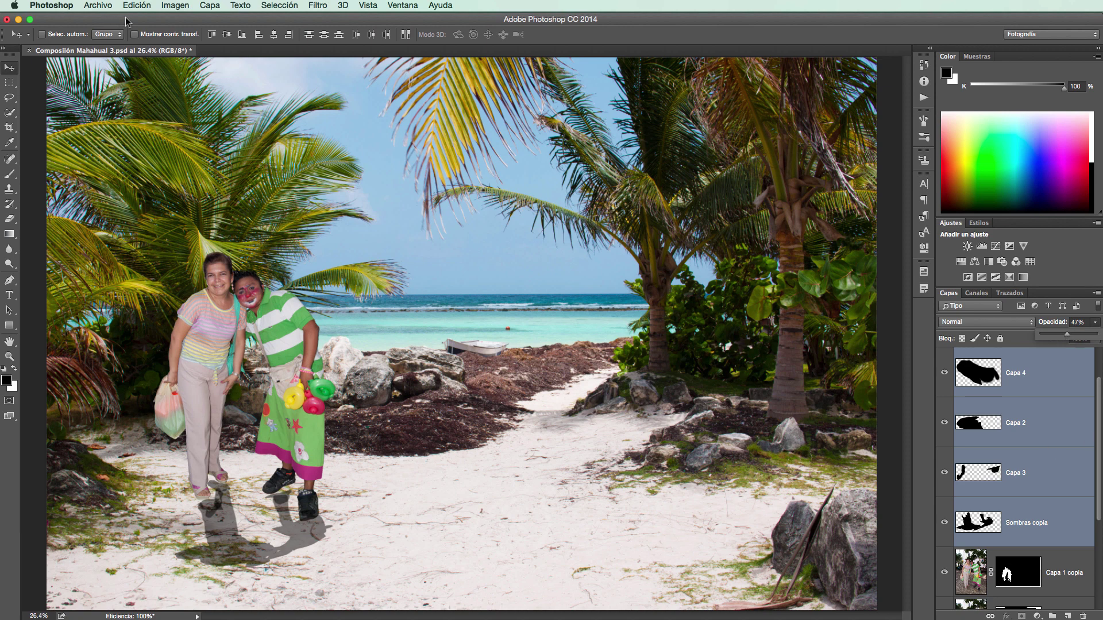
key(3)
key(7)
scroll(967, 506, up, 1)
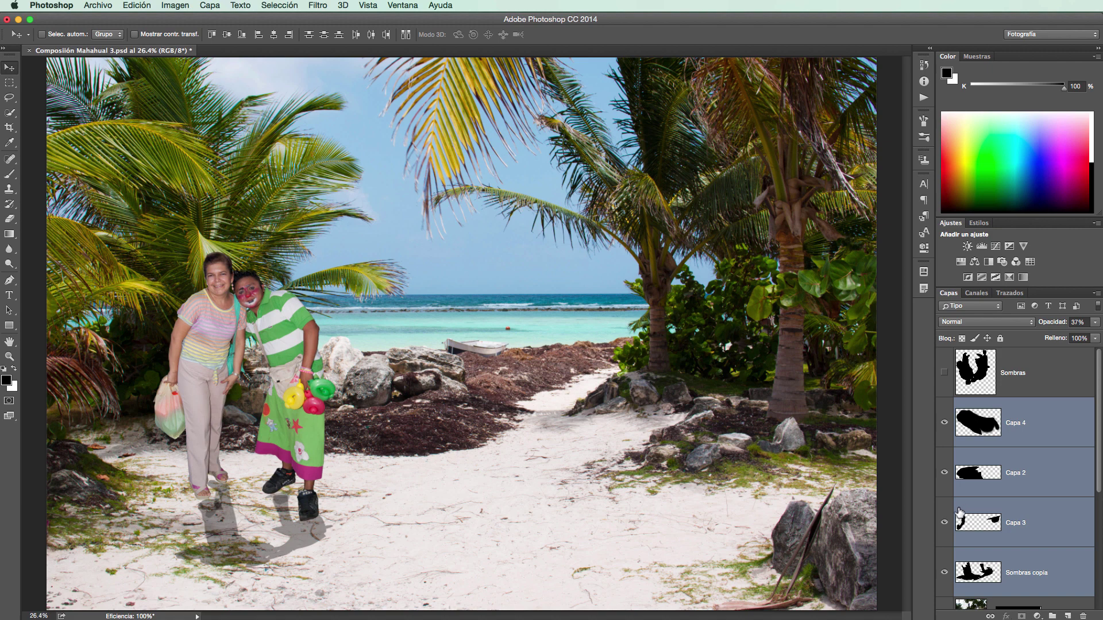
click(997, 572)
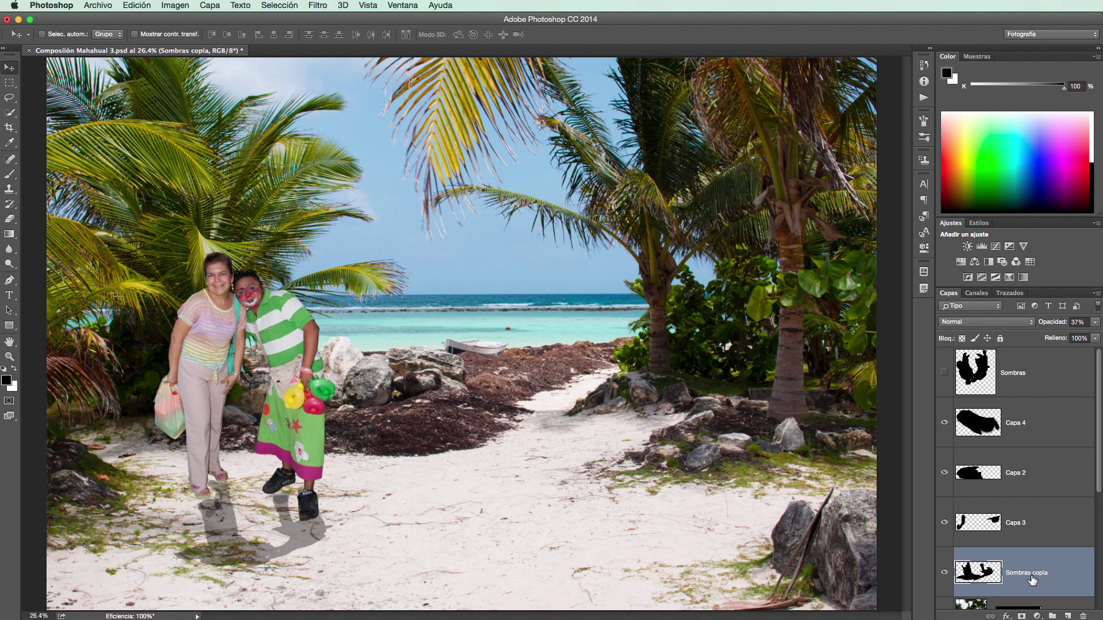
Step: Open the Desenfoque gaussiano filter and zoom its preview out to show the shadow
click(318, 5)
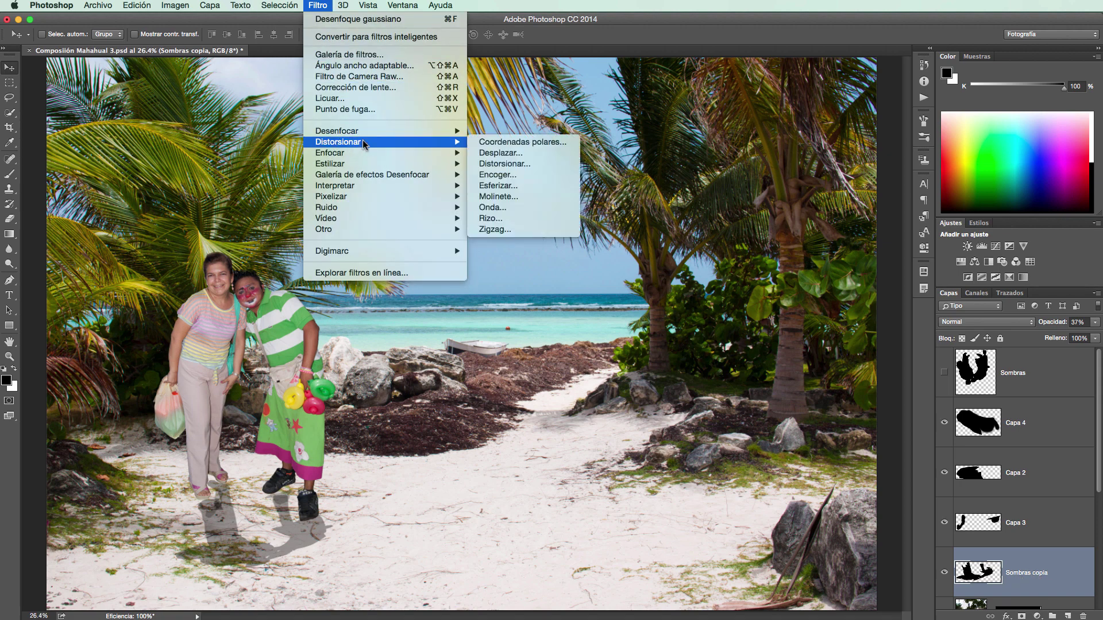
mouse_move(369, 134)
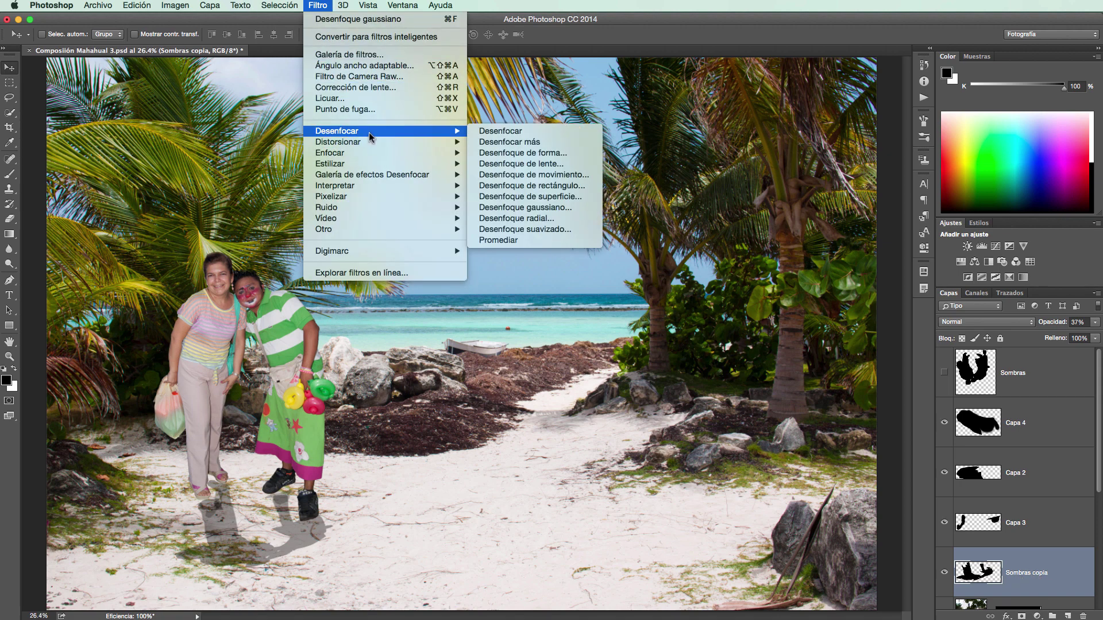
click(538, 211)
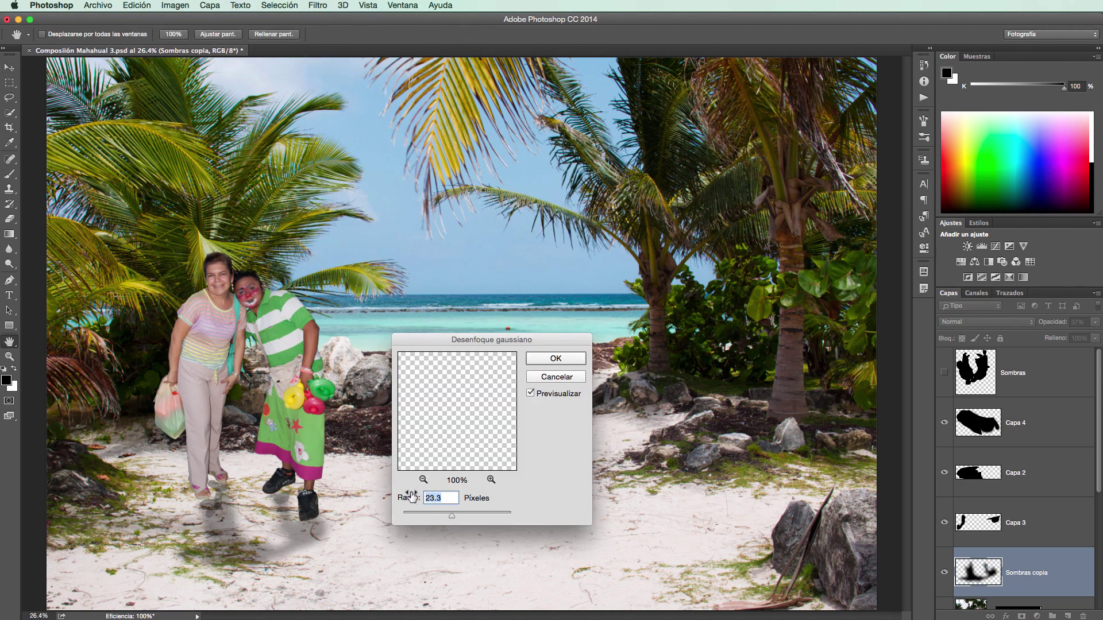
mouse_move(451, 520)
mouse_down()
mouse_move(405, 520)
mouse_move(435, 520)
mouse_up()
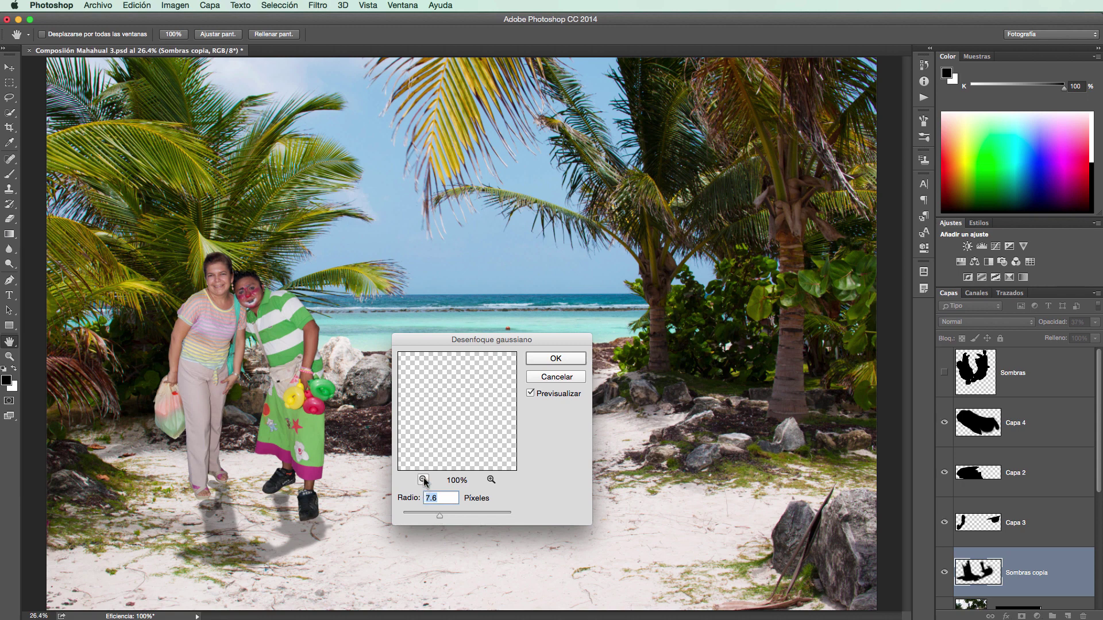
click(423, 480)
click(423, 480)
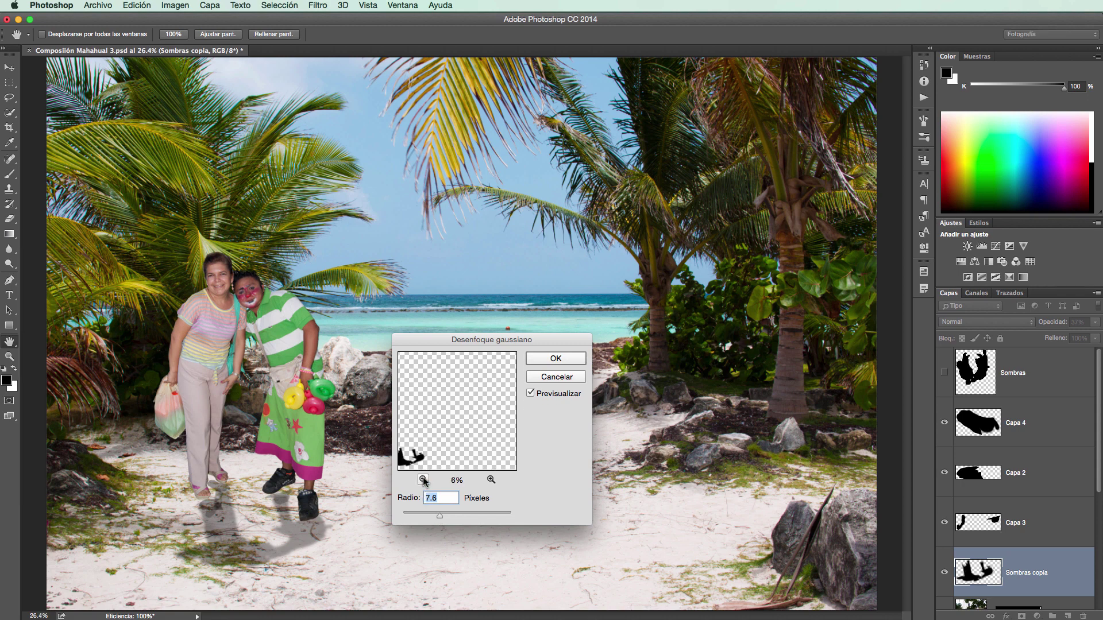
click(424, 480)
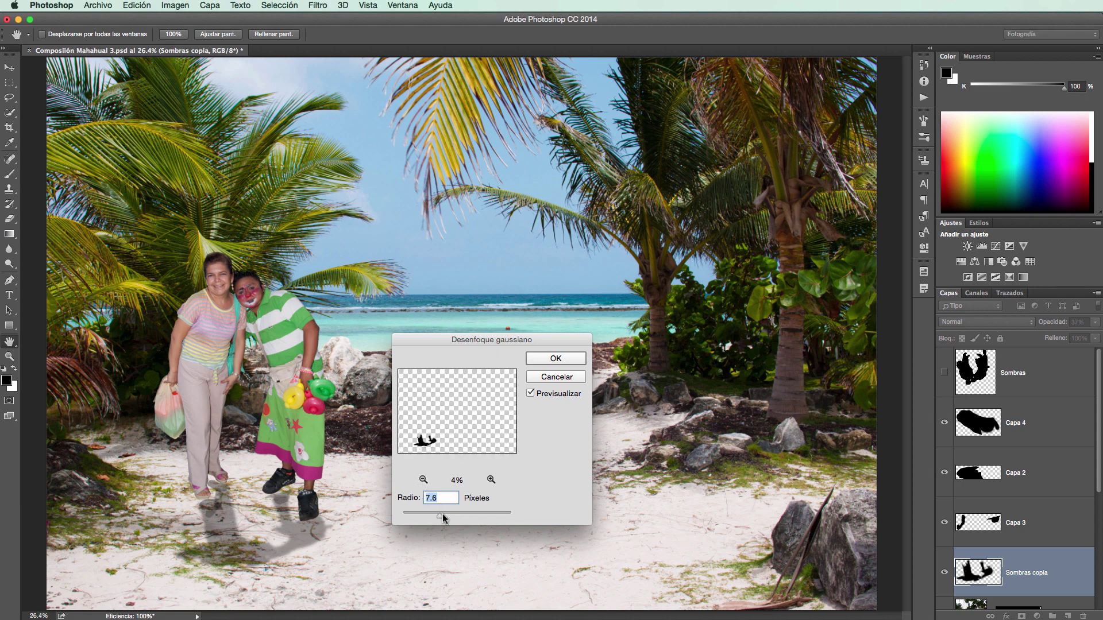
Step: Adjust the Gaussian blur Radio to 47.2 pixels
drag(442, 518, 450, 518)
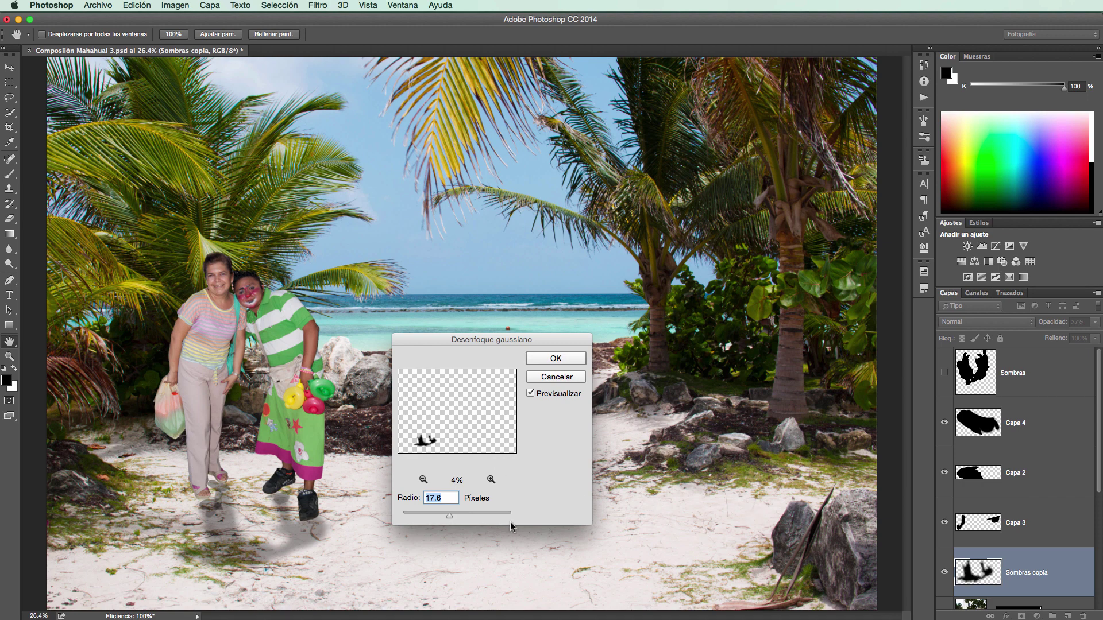
drag(449, 517, 452, 516)
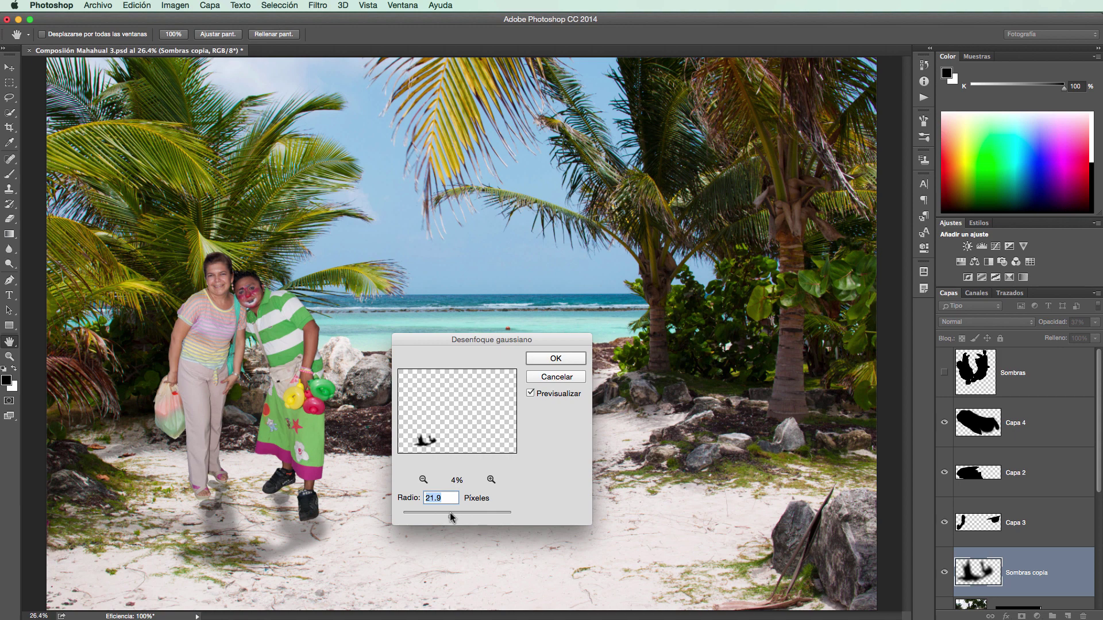
drag(450, 517, 456, 517)
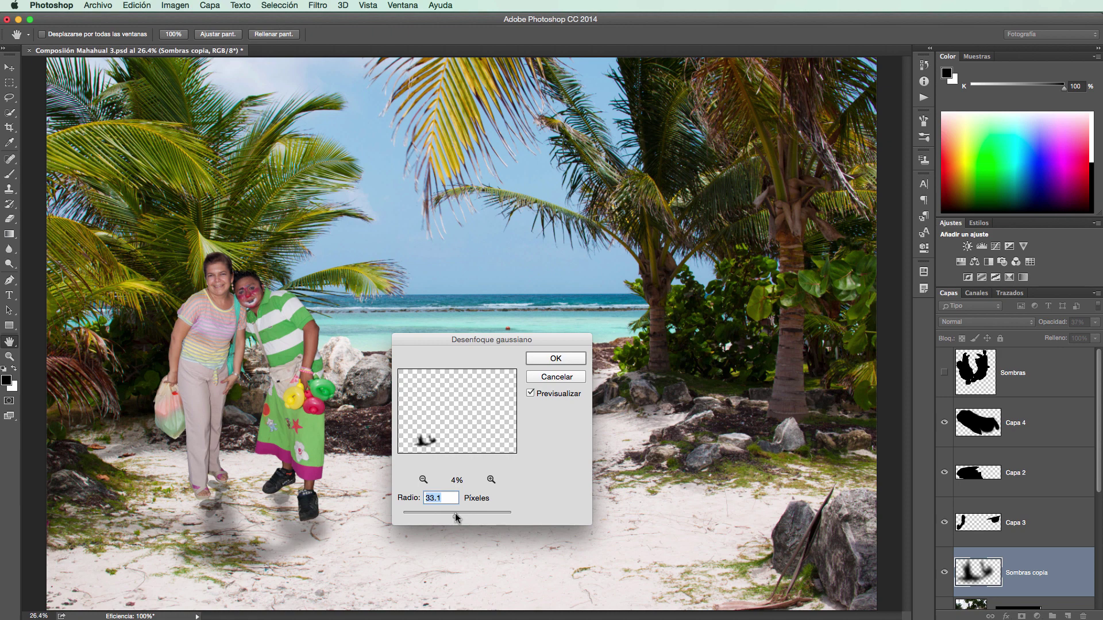
drag(456, 518, 464, 517)
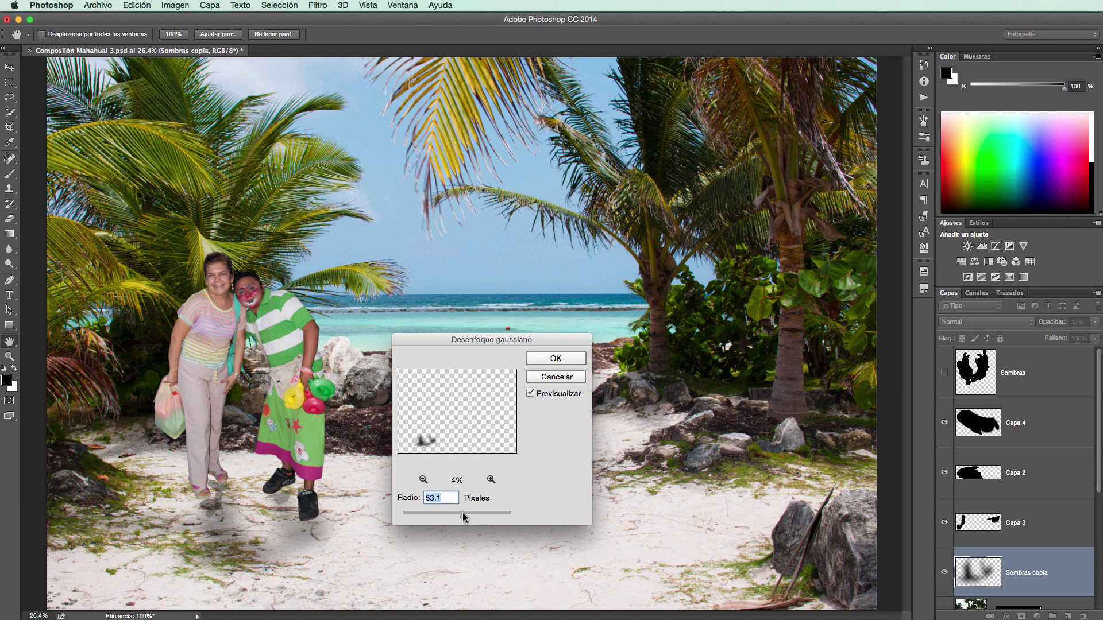
drag(465, 518, 462, 517)
drag(461, 517, 462, 518)
Step: Confirm the 47.2-pixel Gaussian blur on the Sombras copia shadow
click(555, 359)
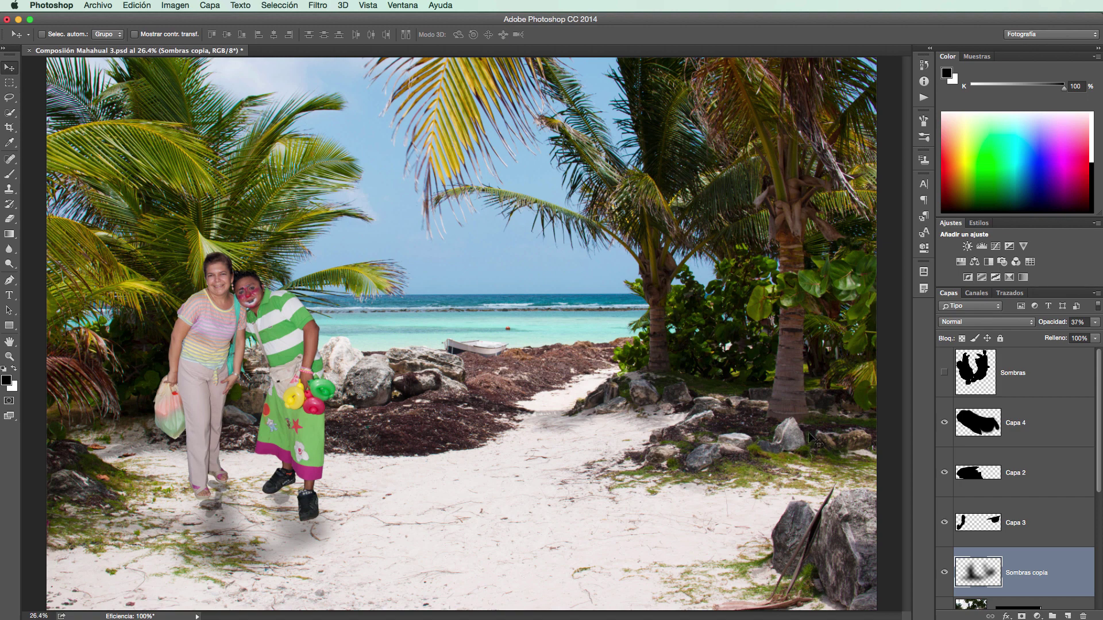
Step: Lower the Capa 4 contact shadow's opacity to about 22%
click(1057, 432)
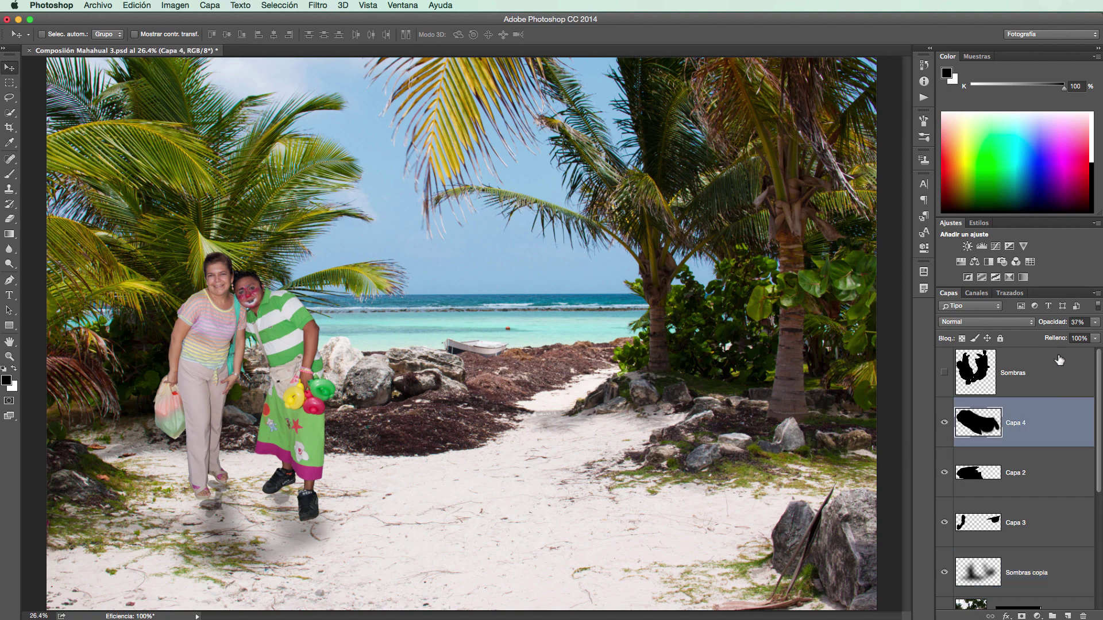
click(1093, 324)
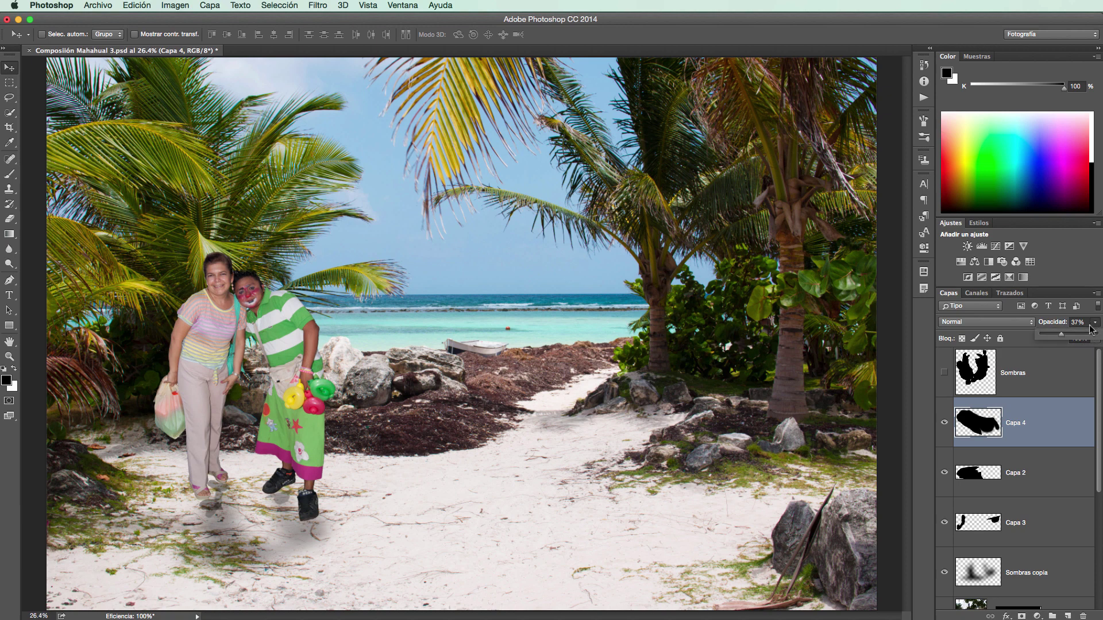
mouse_move(1062, 339)
mouse_down()
mouse_move(1033, 343)
mouse_move(1051, 341)
mouse_up()
drag(1051, 342, 1054, 341)
Step: Lower the Capa 2 contact shadow's opacity to 27%
click(1035, 480)
click(1095, 322)
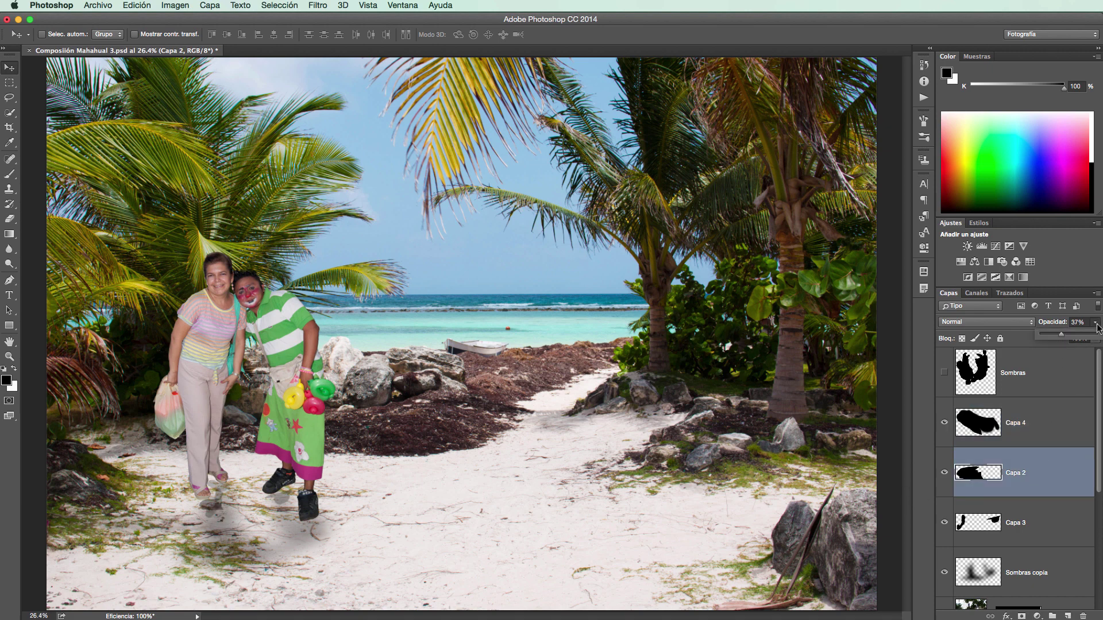
drag(1059, 336, 1054, 336)
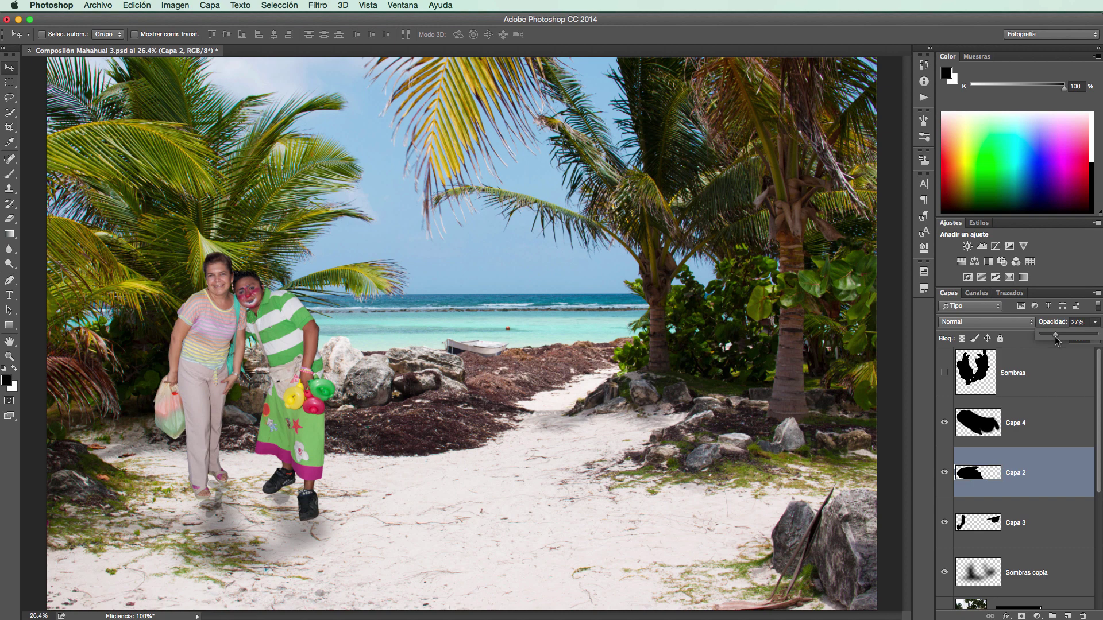